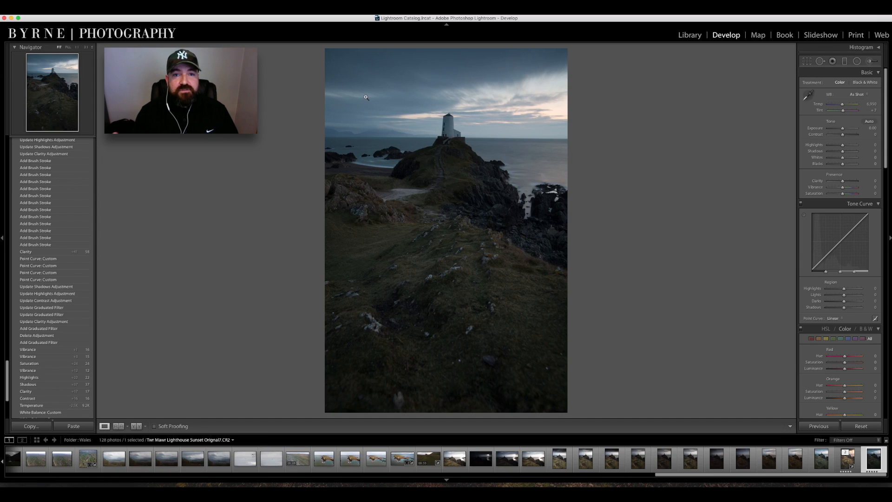
Open the Library's photo import window to look at its sources, and cancel it without importing.
click(691, 35)
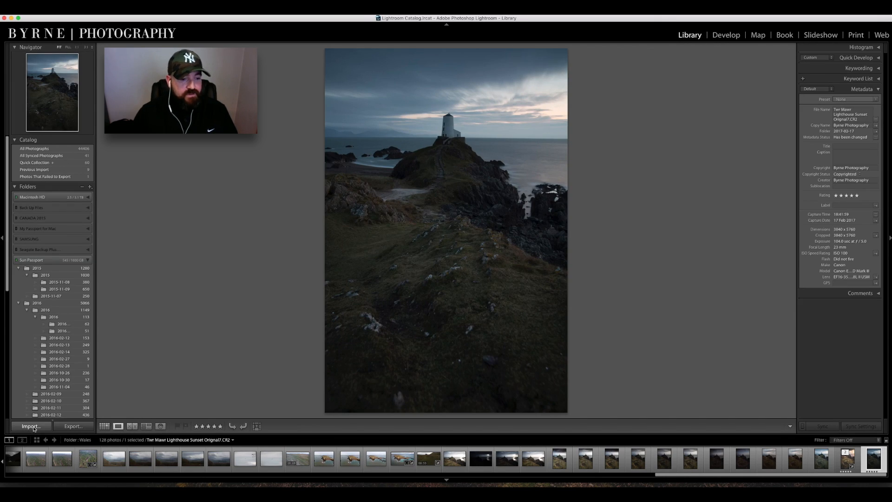
key(super+shift+i)
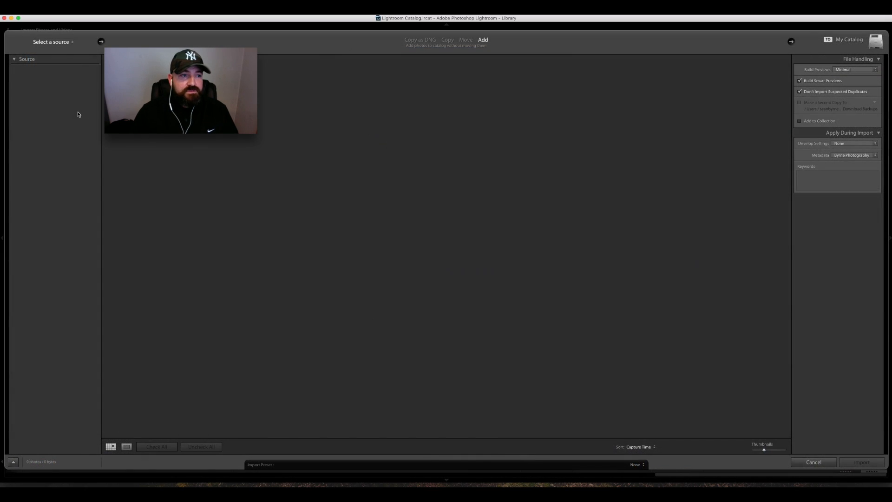
click(31, 89)
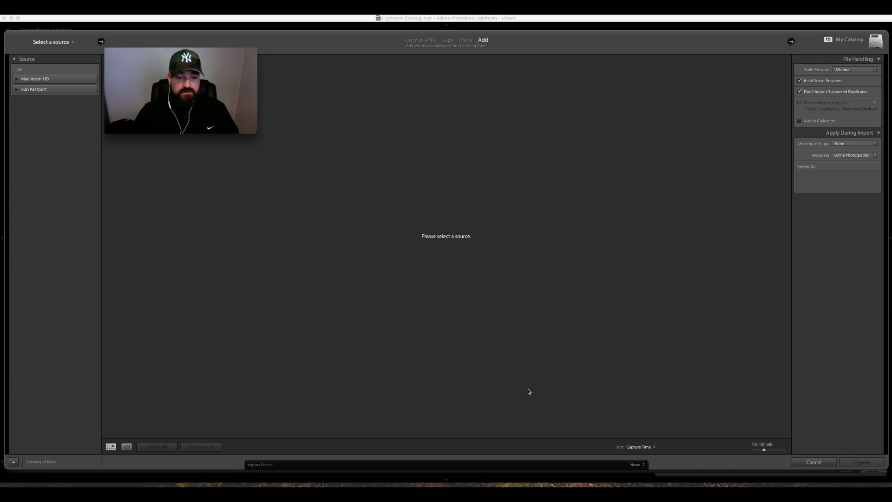
click(816, 466)
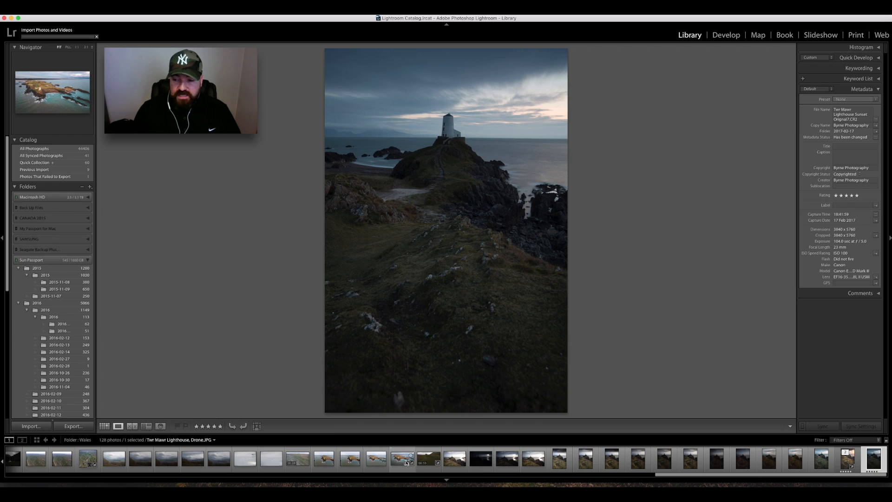
Browse the filmstrip and compare the finished Sunset Glow lighthouse photo with its unedited CR2 original, ending on the original.
scroll(407, 462, up, 5)
click(407, 462)
scroll(407, 462, up, 10)
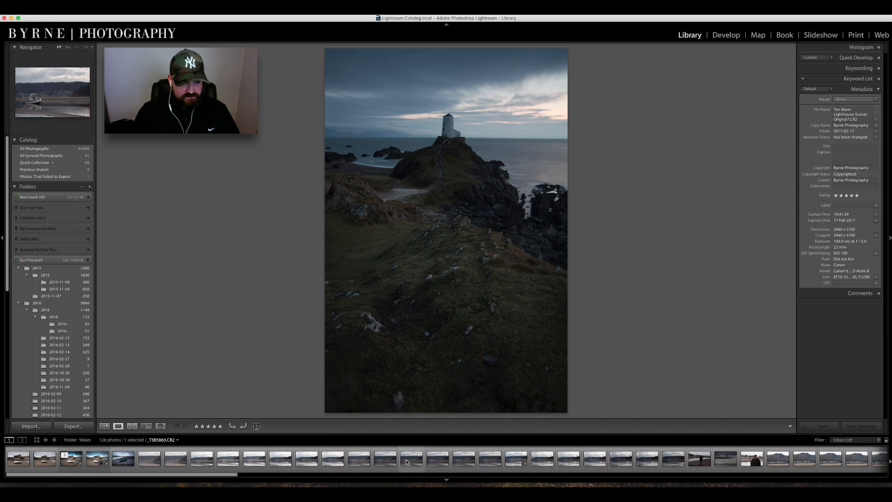
scroll(407, 461, down, 15)
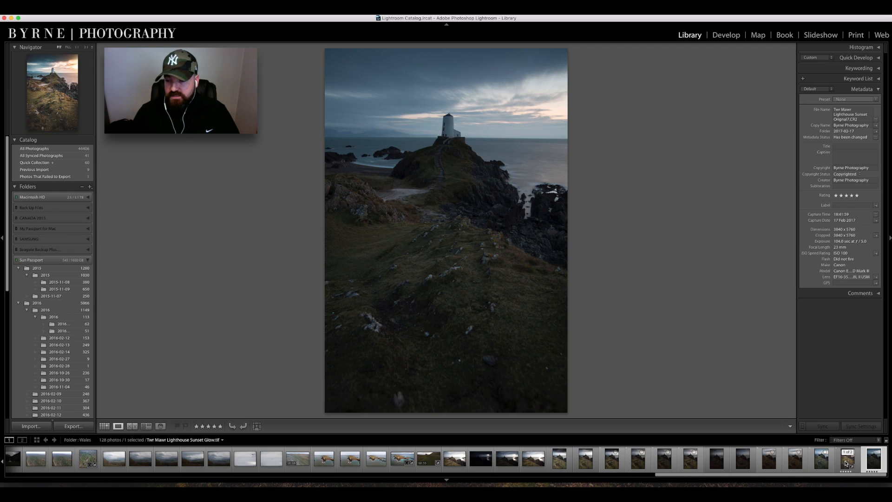
click(846, 463)
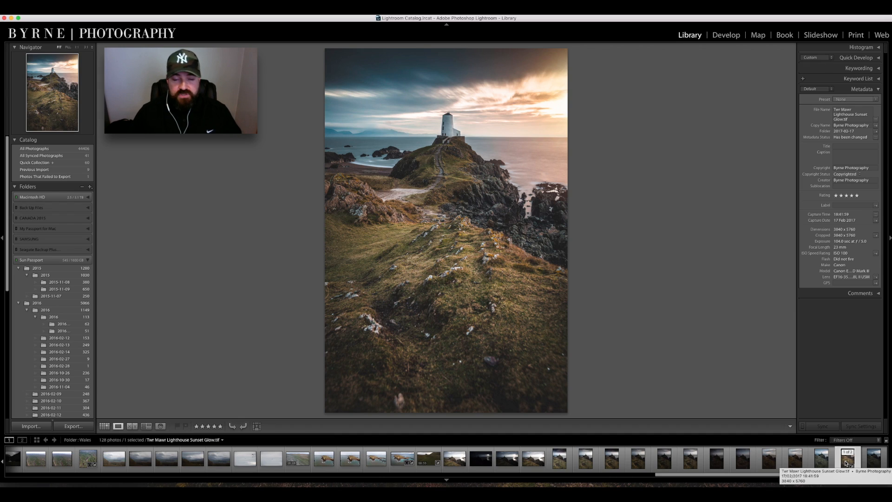
click(848, 452)
click(871, 460)
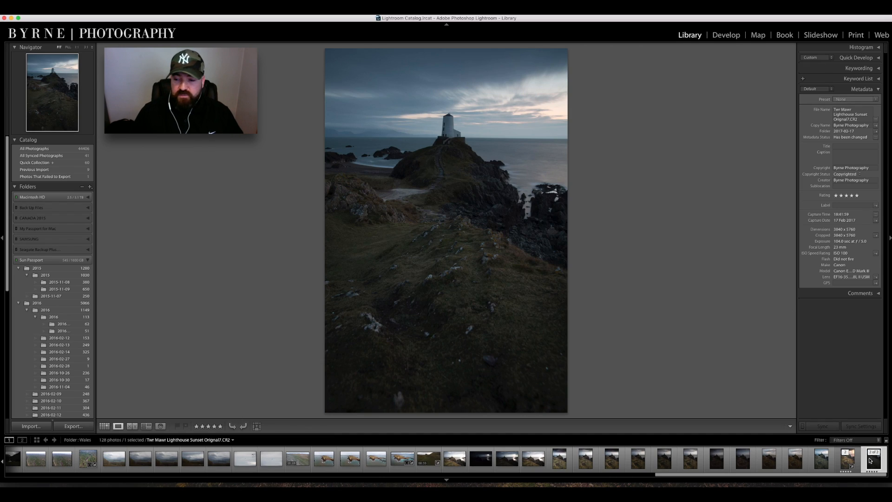
click(845, 464)
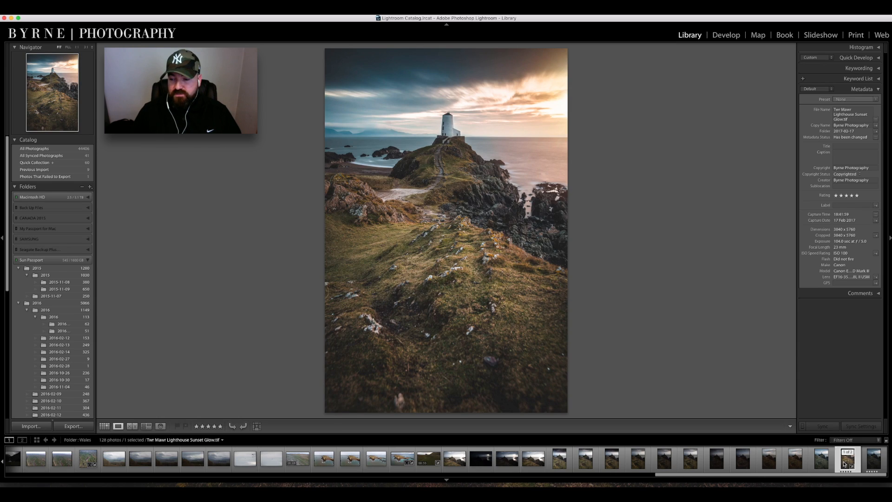
click(872, 462)
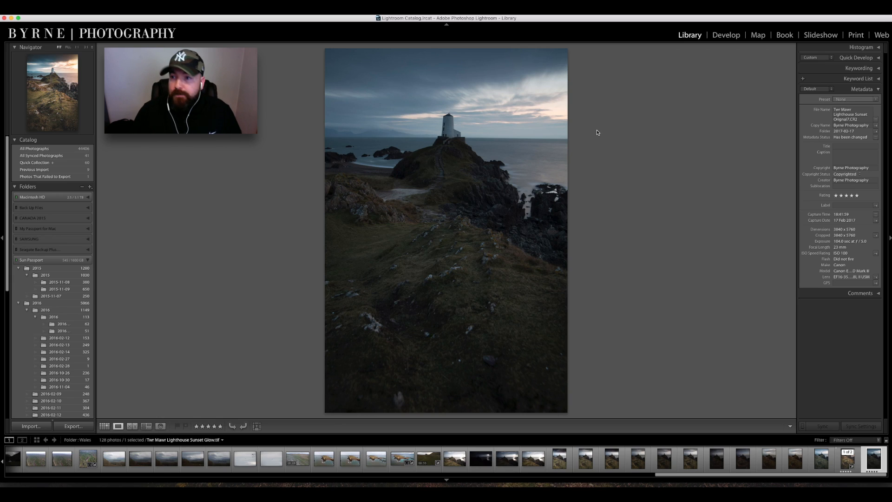
Apply the Byrne Photography metadata preset to the original lighthouse photo.
click(853, 100)
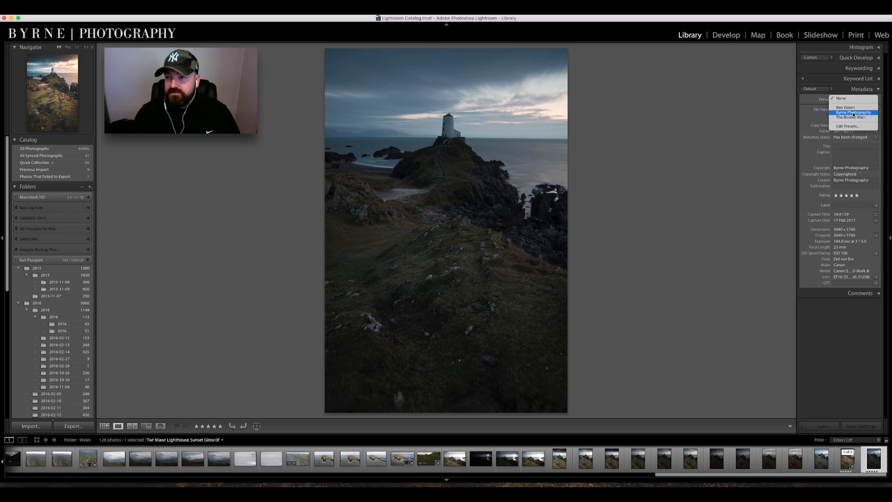
click(854, 114)
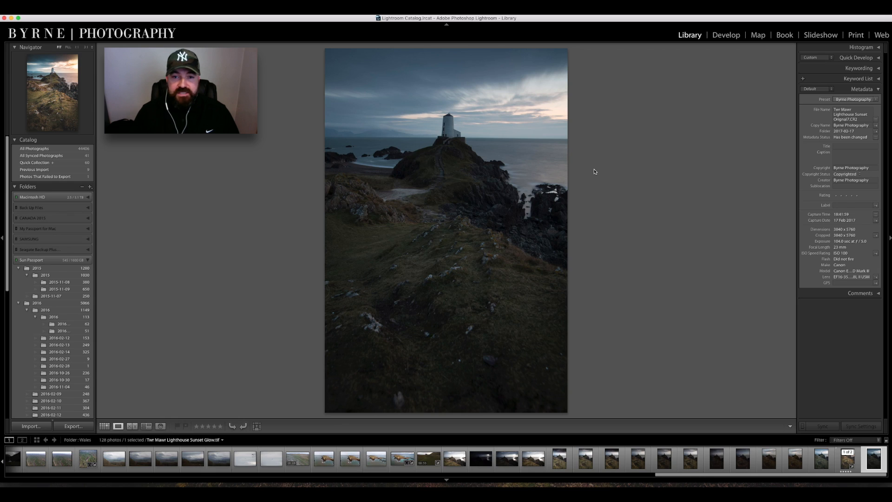
Open the original CR2 lighthouse photo in Develop and review its edit history.
click(726, 35)
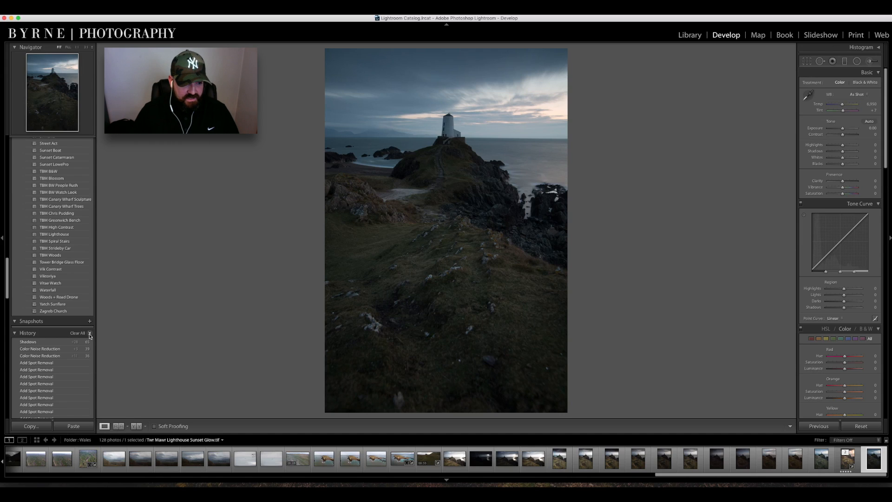
scroll(60, 336, down, 10)
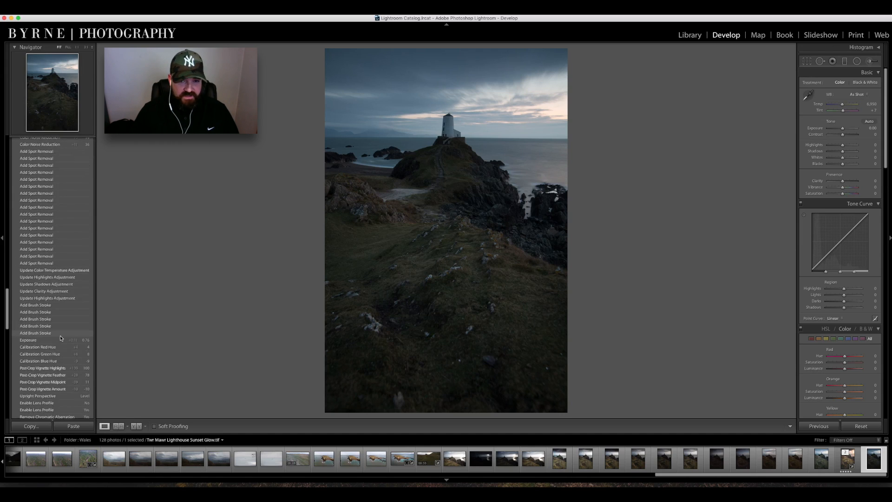
scroll(60, 335, up, 10)
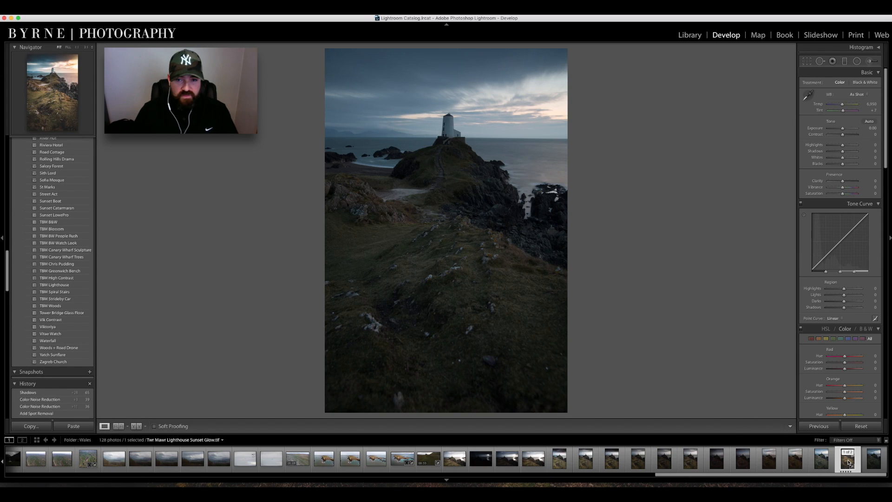
click(873, 459)
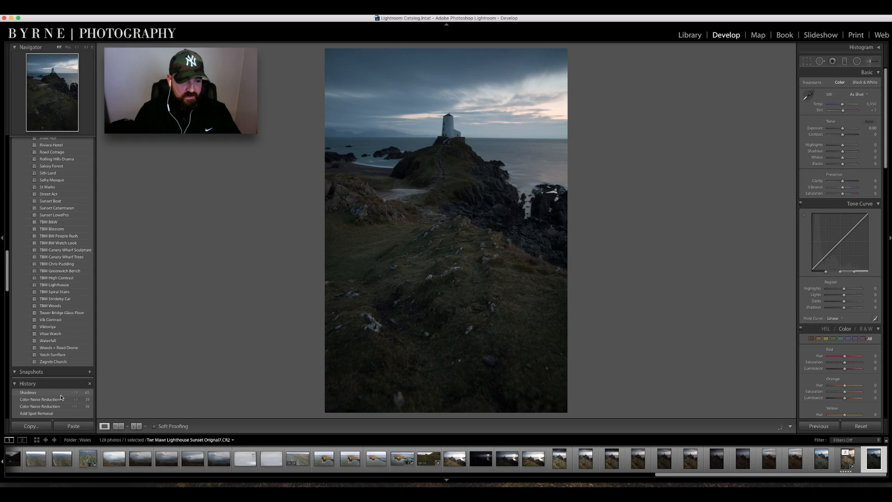
scroll(61, 397, down, 5)
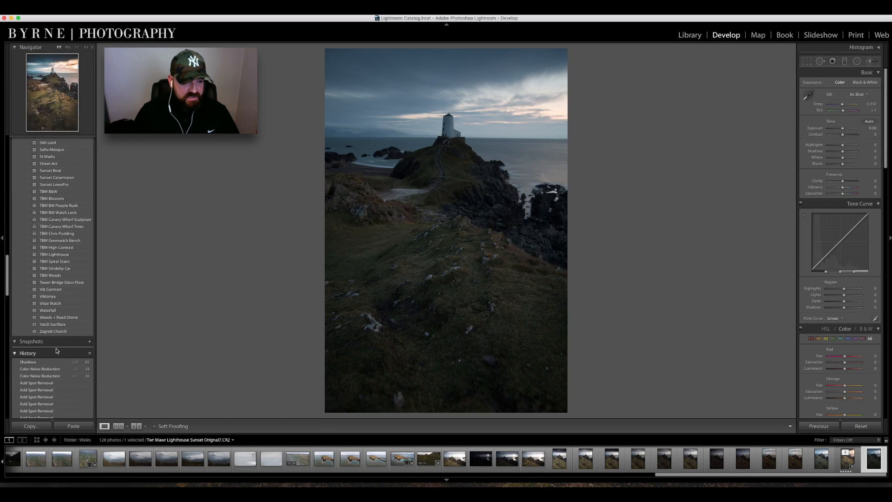
Clear the lighthouse photo's edit history and undo the clearing.
click(89, 355)
click(39, 356)
click(39, 355)
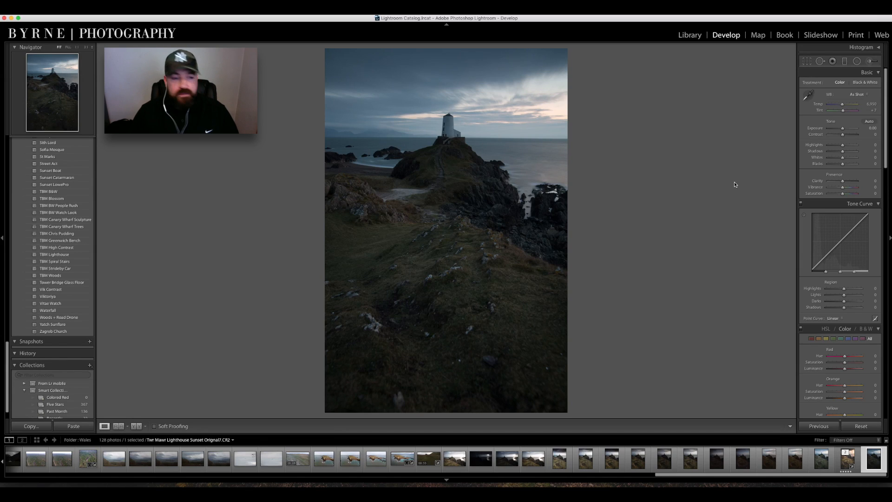
key(super+z)
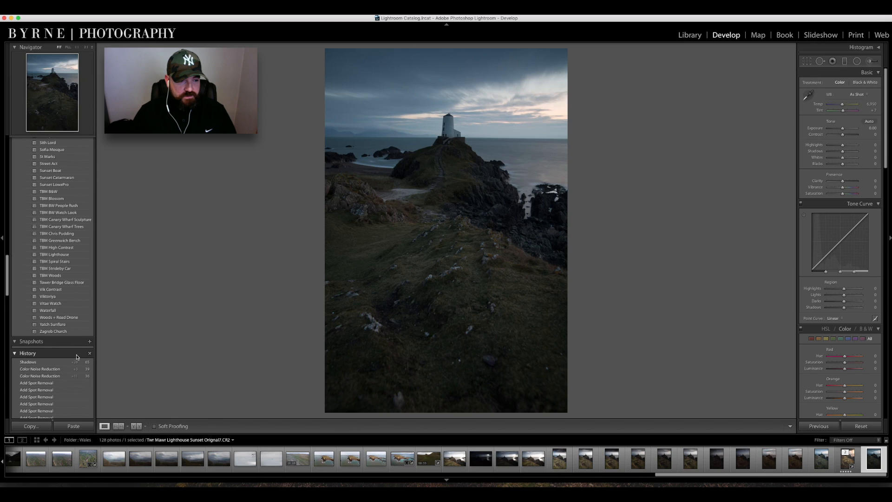
Look through the listed edits and clear the lighthouse photo's whole edit history.
scroll(67, 359, down, 5)
scroll(69, 325, up, 5)
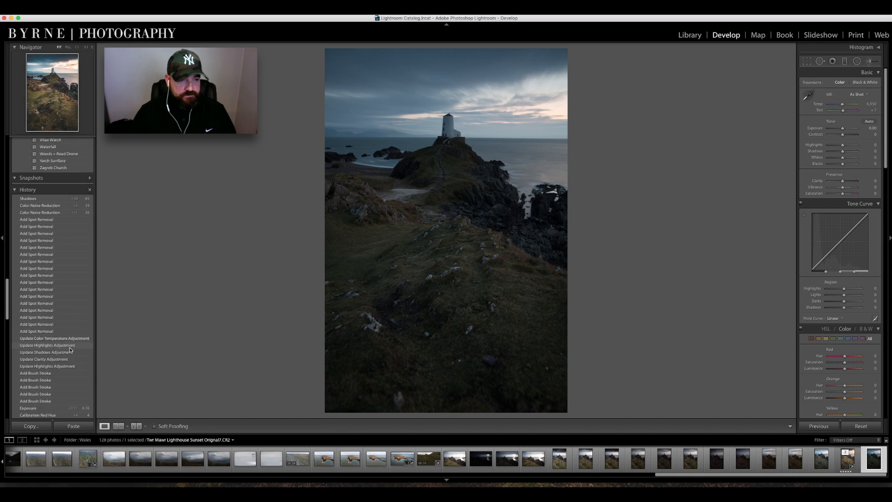
click(86, 316)
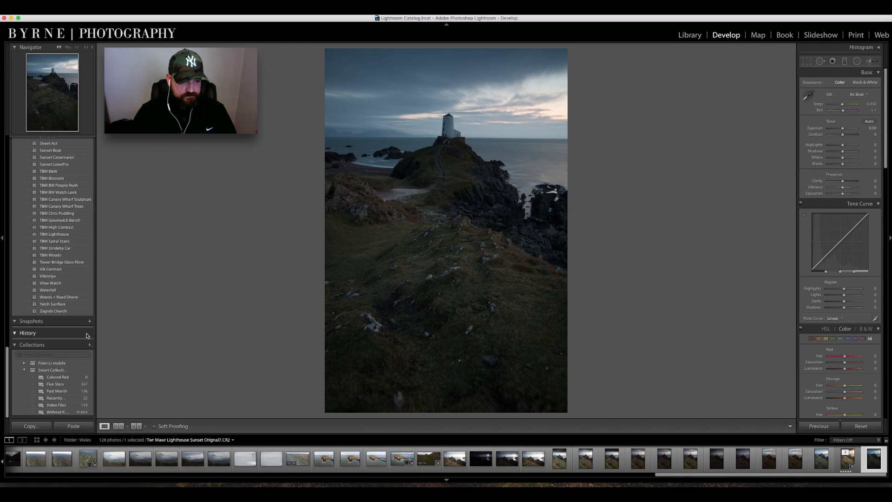
Raise the lighthouse photo's exposure to +0.95.
drag(842, 128, 847, 129)
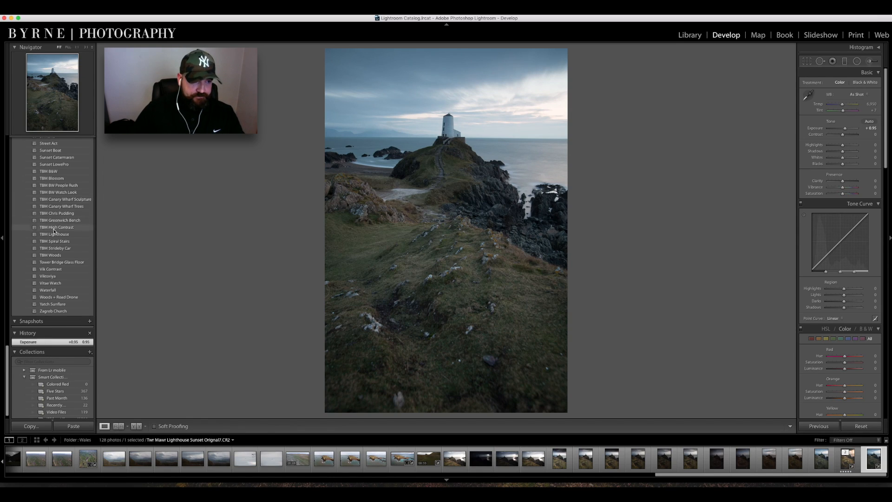
Collapse the Presets and Collections sections, leaving the History list expanded.
scroll(54, 229, up, 15)
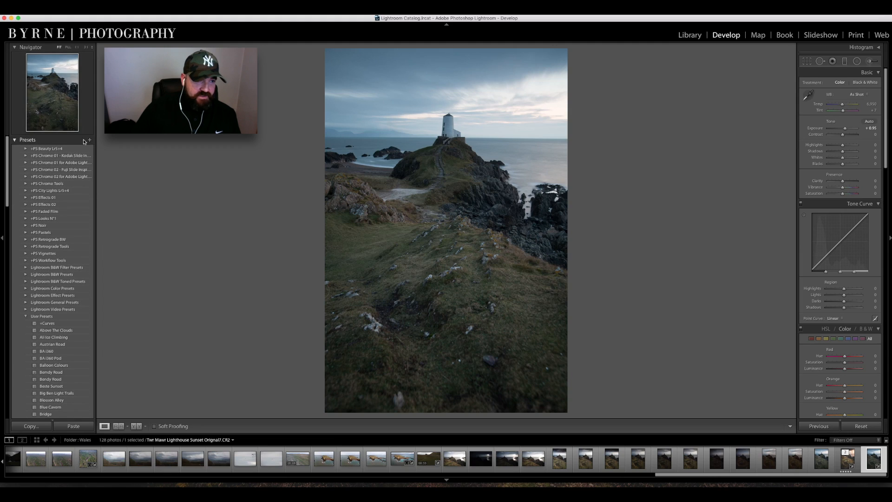
click(21, 140)
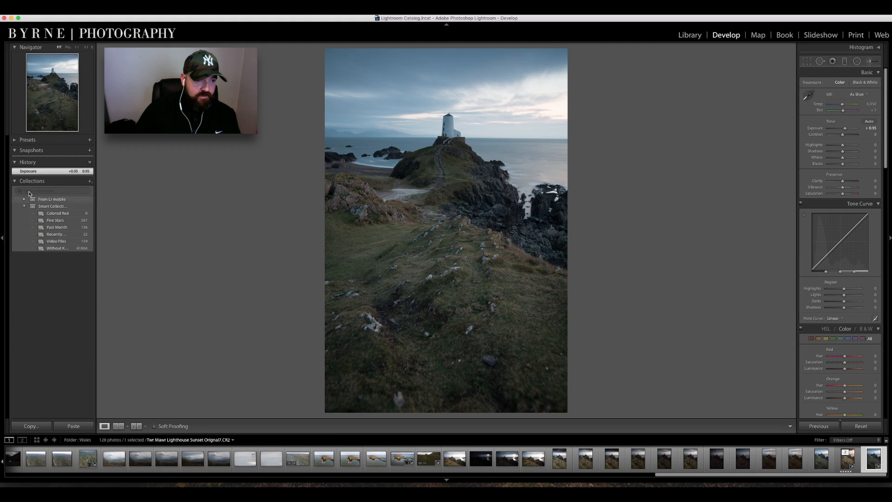
click(31, 182)
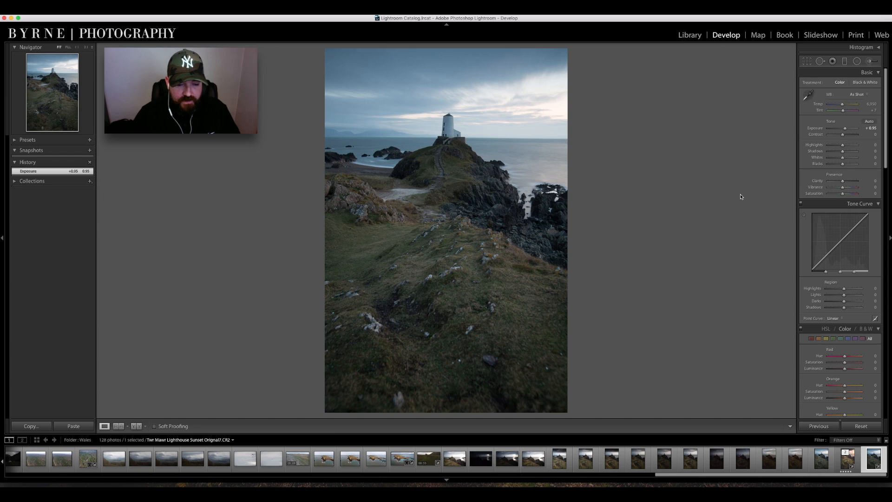
Reset the exposure to 0 and set the white balance to Temp 9,389 and Tint +20.
double_click(846, 128)
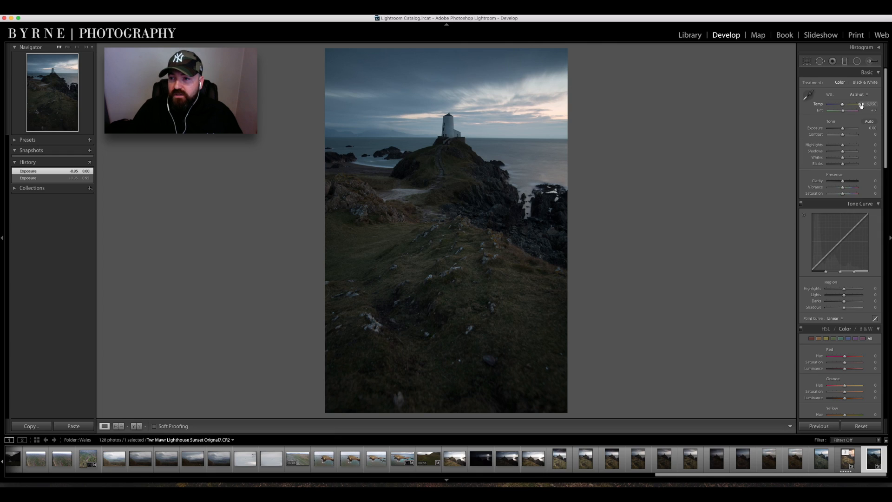
key(Up)
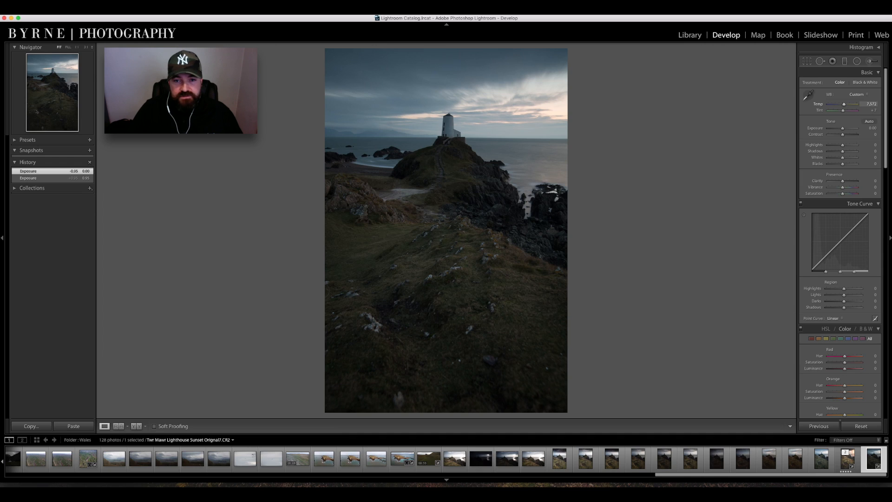
drag(870, 104, 849, 107)
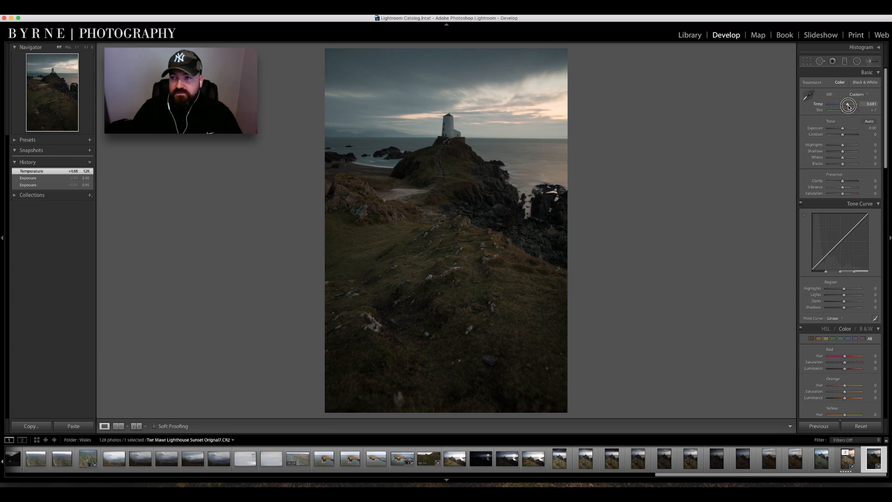
drag(848, 107, 848, 107)
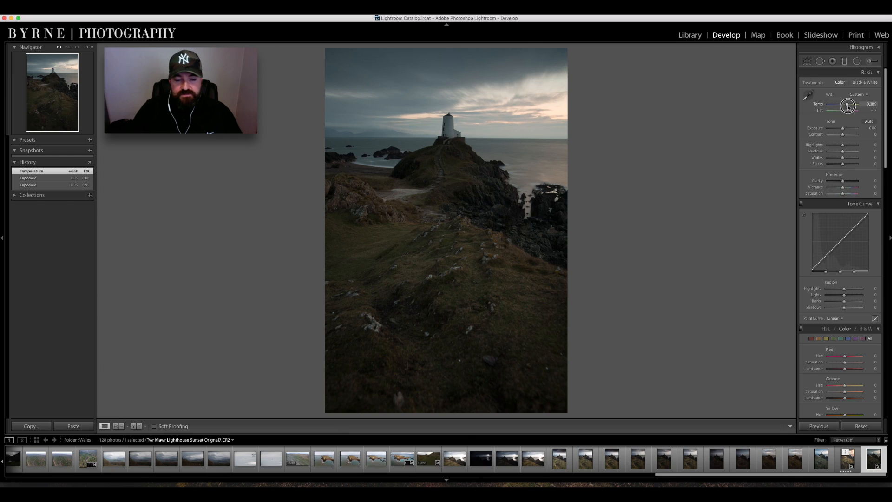
drag(848, 106, 848, 107)
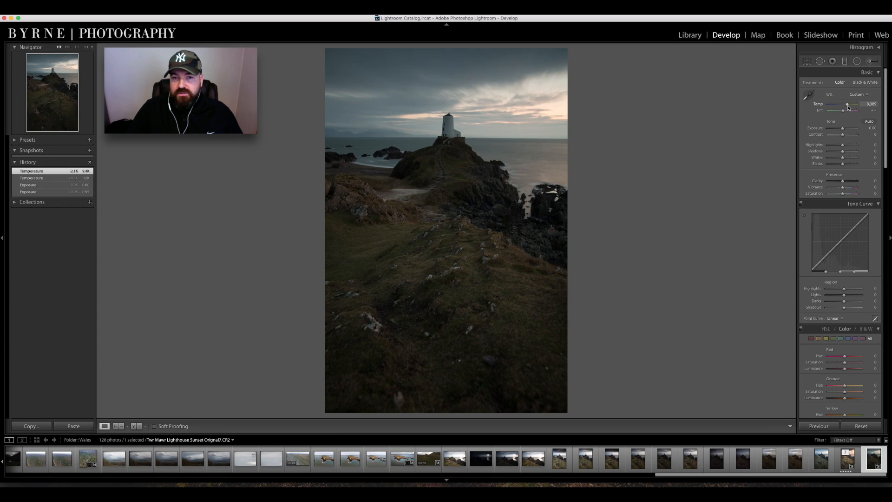
drag(845, 113, 846, 112)
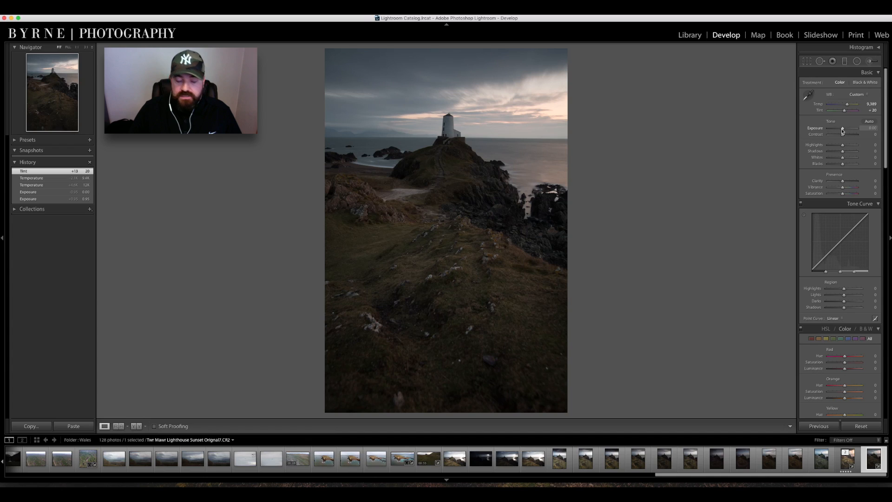
Set the exposure of the warmed lighthouse photo to +0.75.
drag(842, 130, 845, 129)
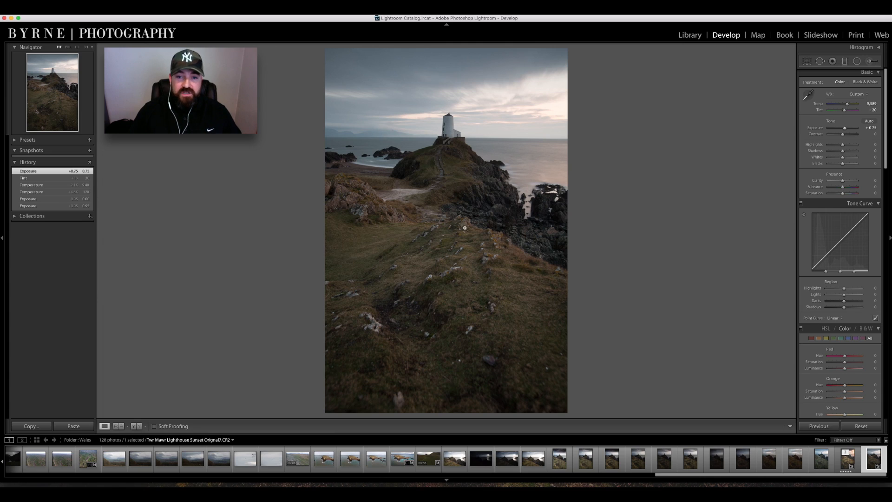
Revert to the earliest exposure edit in the history, reset the exposure to 0 and nudge it to +0.03.
click(49, 206)
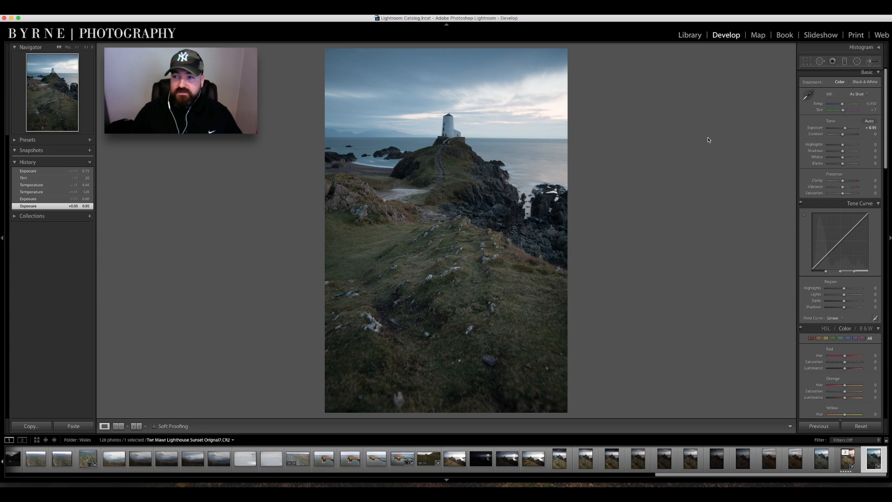
double_click(846, 131)
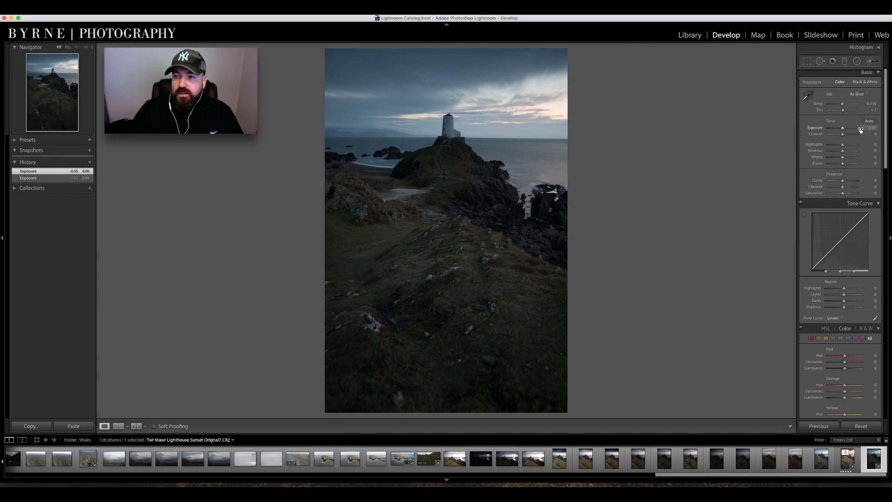
drag(860, 130, 862, 130)
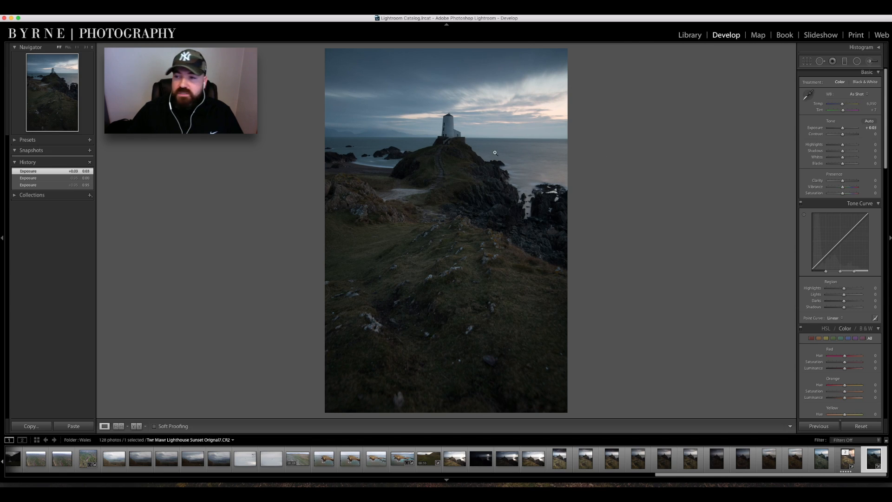
Try the exposure at +0.30, undo the recent exposure edits and restore the +0.75 exposure state from the history.
drag(843, 129, 844, 130)
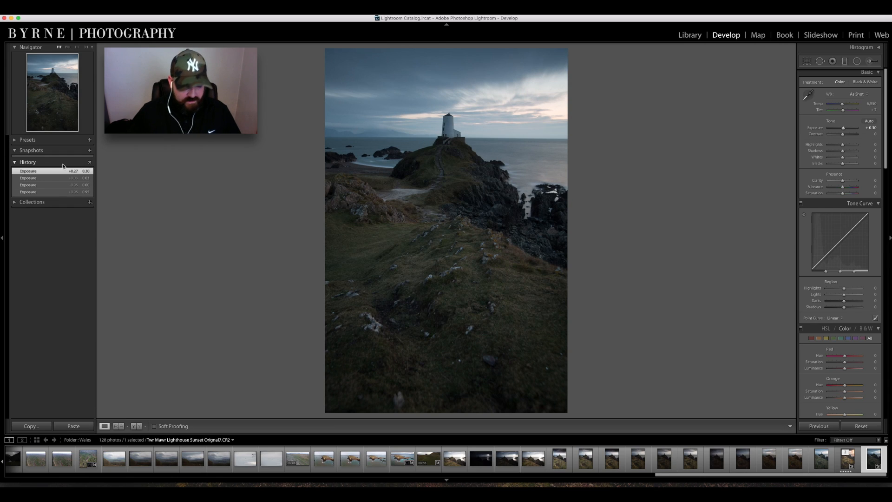
key(super+z)
key(super+z)
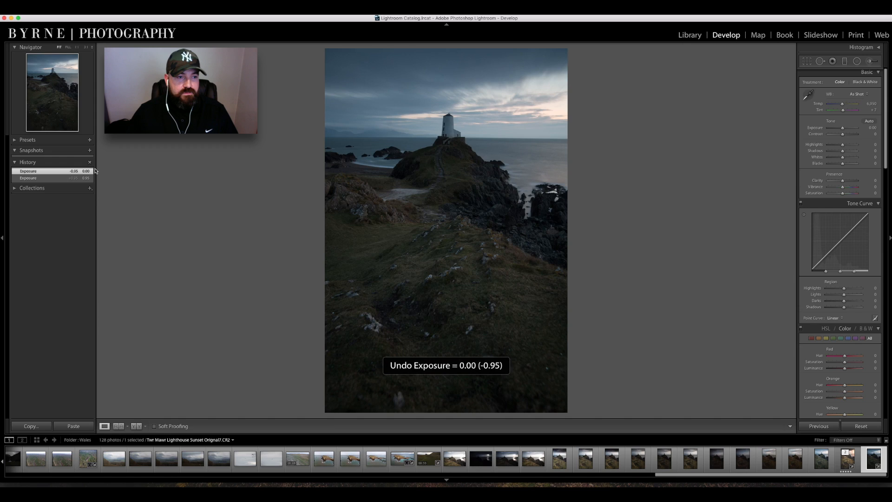
key(super+z)
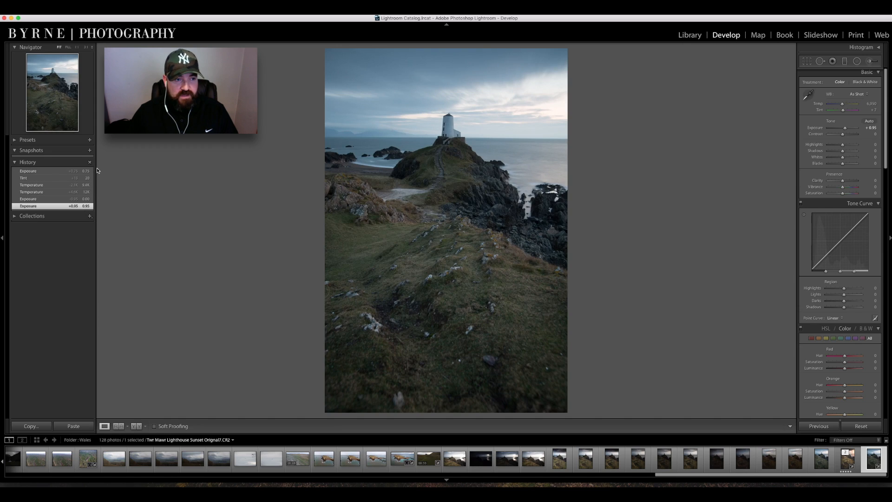
click(39, 174)
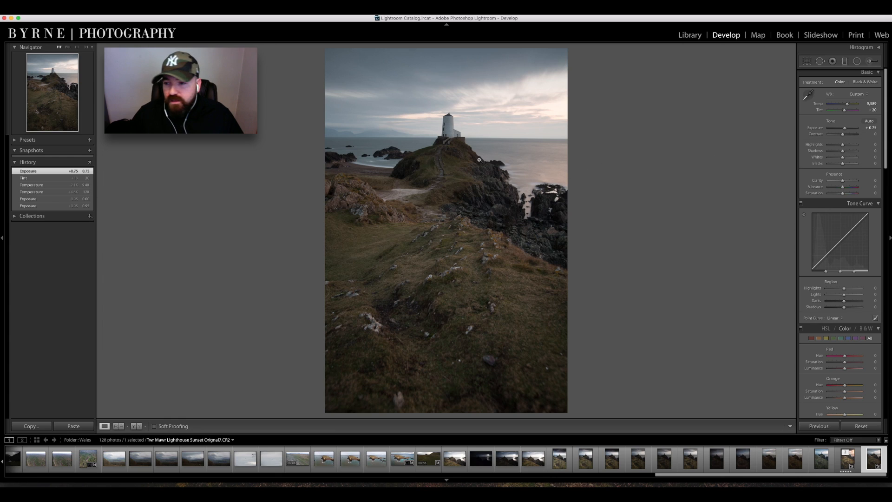
Turn on Remove Chromatic Aberration in the photo's lens corrections.
scroll(818, 313, down, 10)
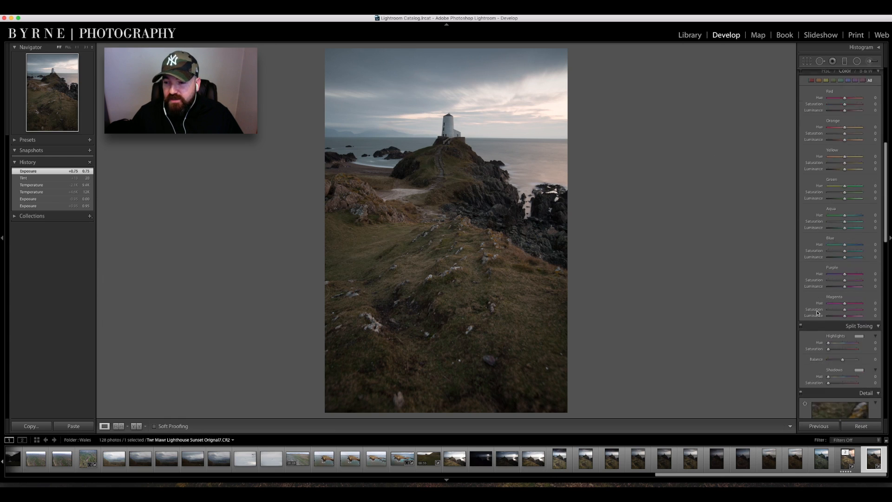
scroll(817, 312, down, 3)
scroll(818, 313, up, 10)
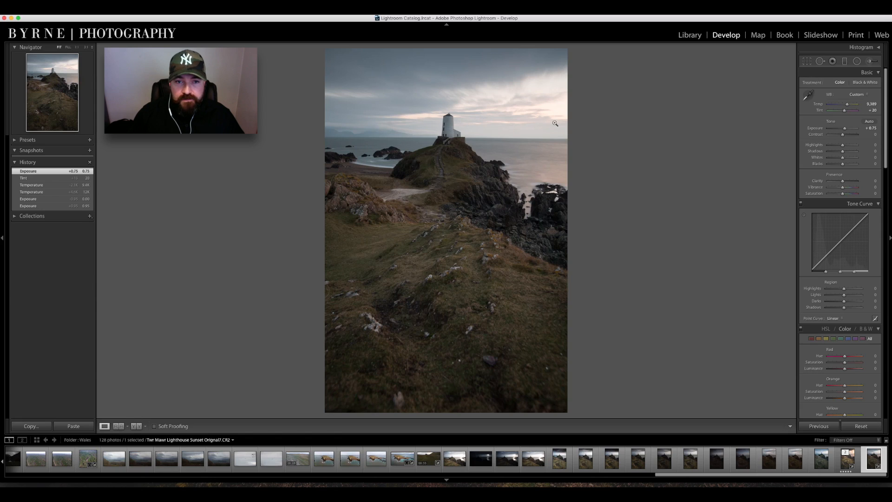
scroll(826, 226, down, 15)
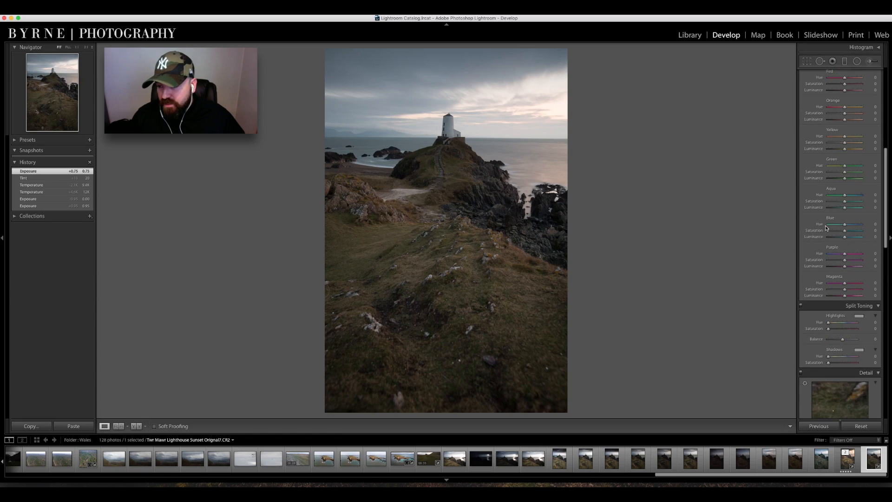
scroll(828, 228, down, 3)
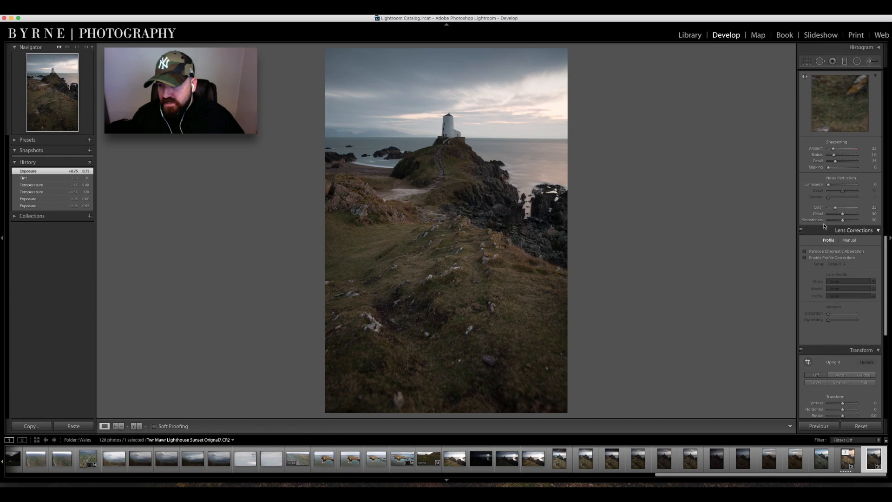
click(823, 253)
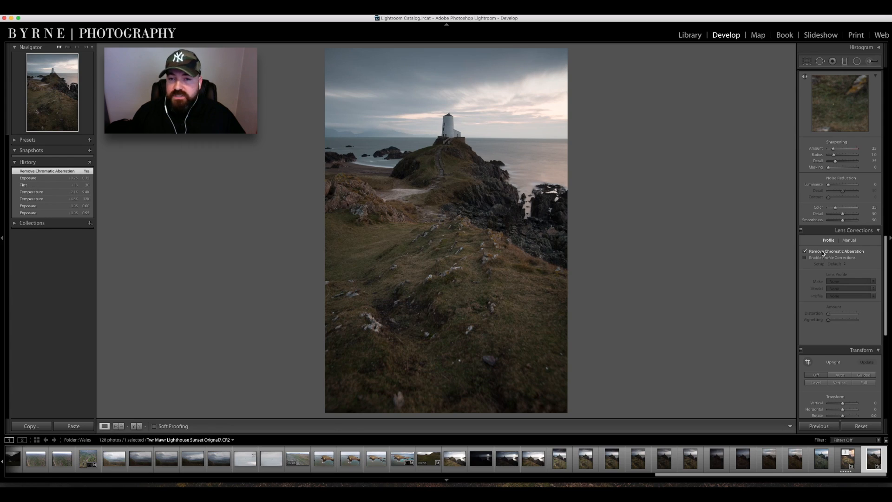
Compare the lighthouse and cliff edges up close with chromatic aberration removal off and on, leaving it on.
click(496, 165)
click(810, 253)
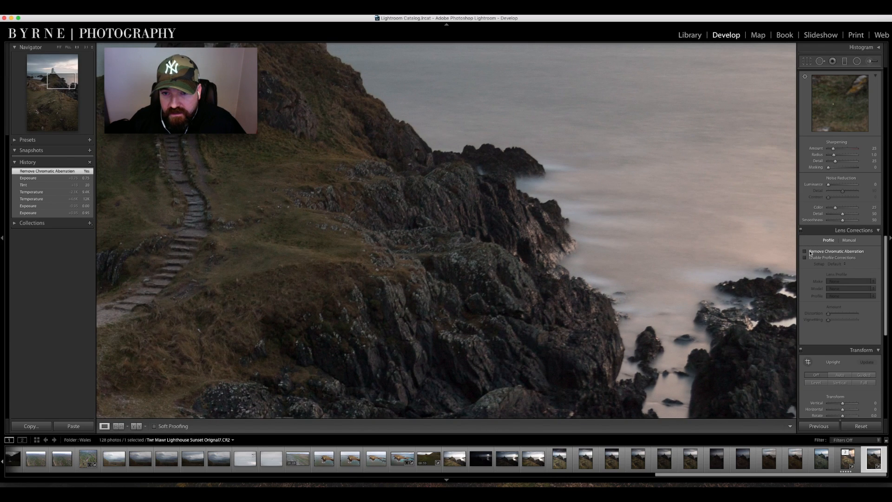
drag(410, 140, 378, 265)
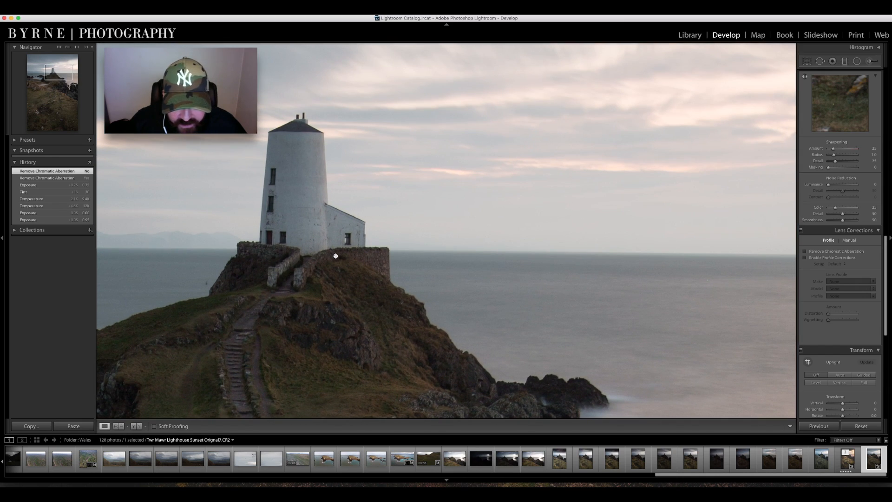
drag(337, 250, 316, 210)
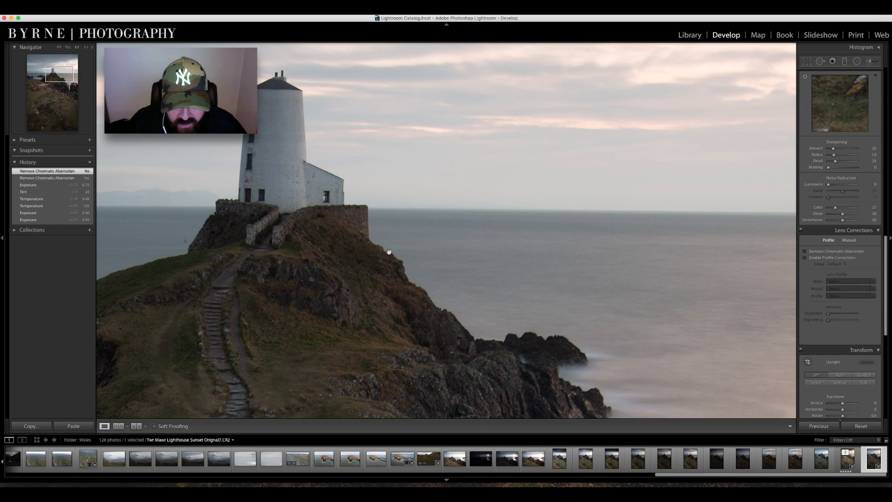
click(805, 251)
click(805, 252)
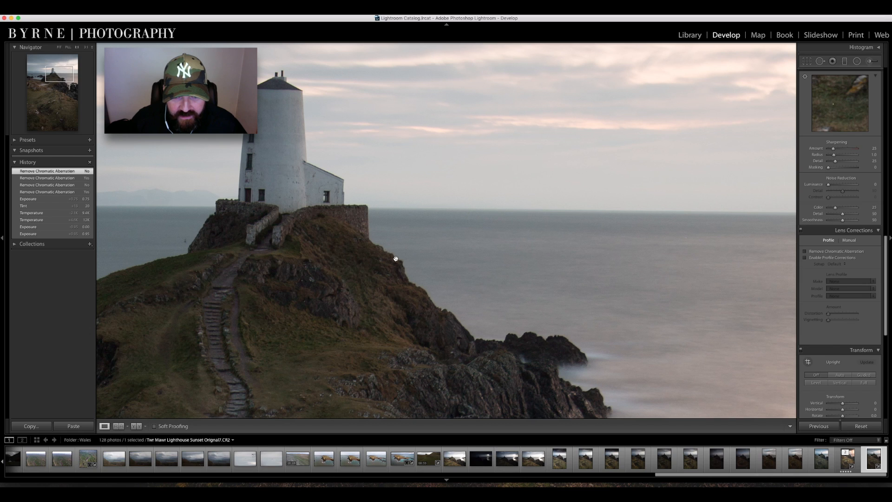
drag(466, 321, 448, 260)
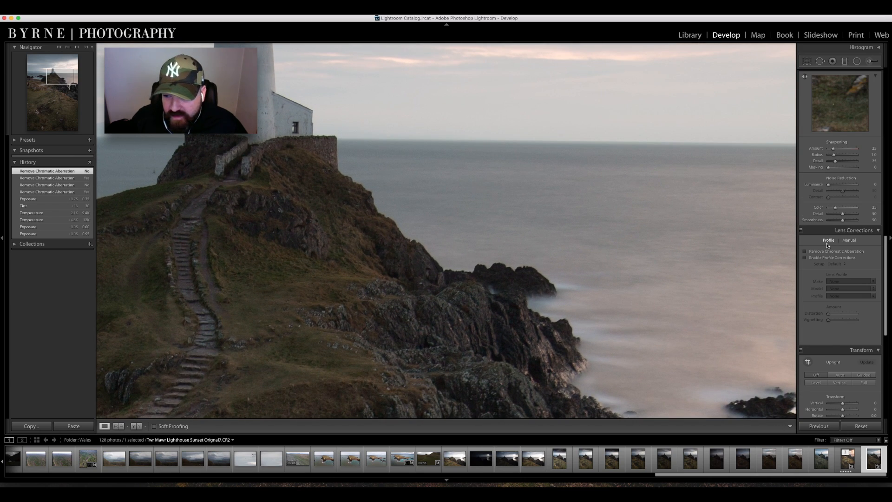
click(805, 253)
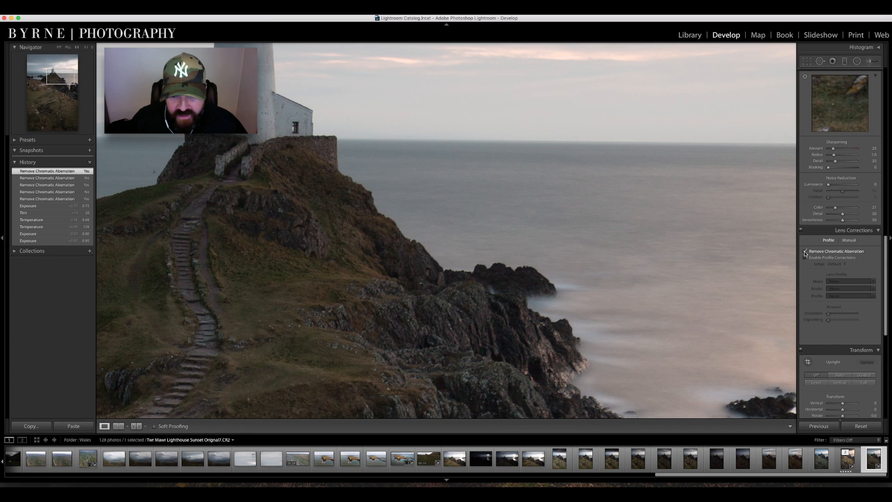
click(604, 232)
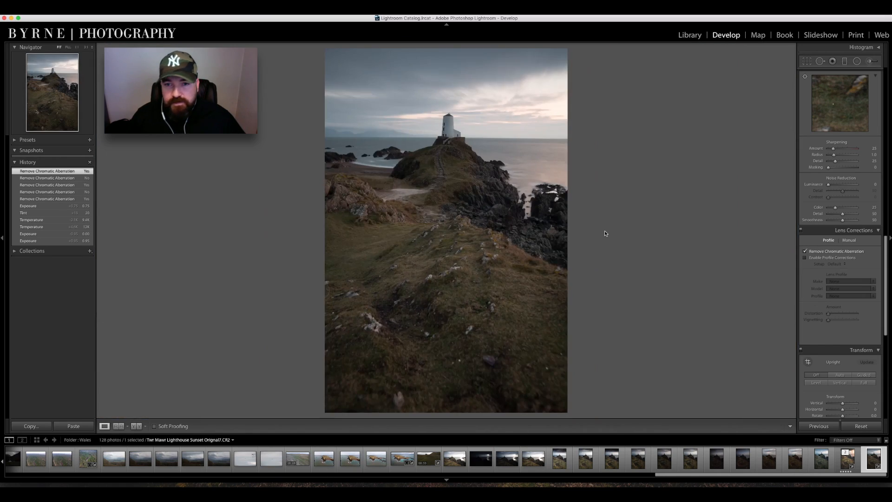
Straighten the photo with the Level option of the Upright correction.
scroll(847, 211, down, 8)
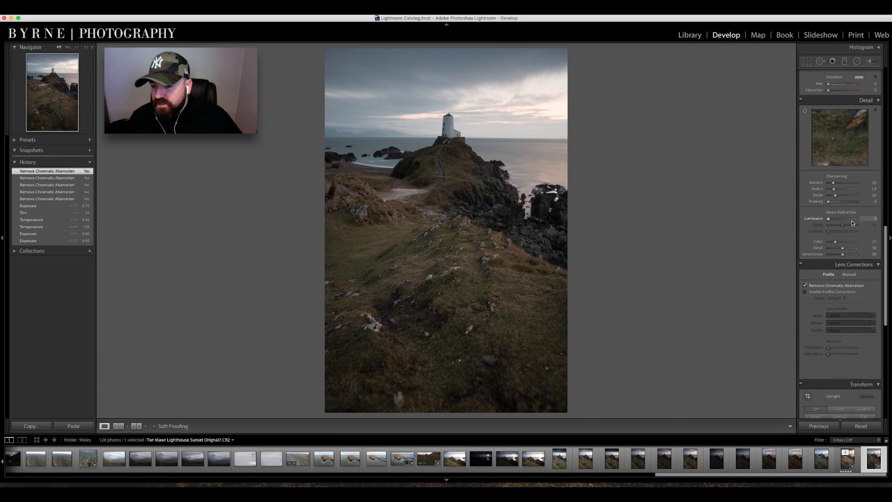
scroll(852, 223, down, 1)
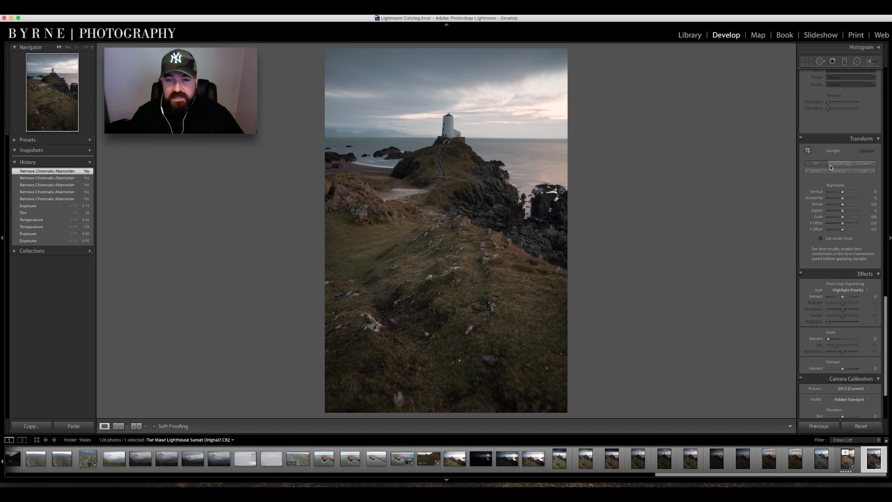
click(817, 172)
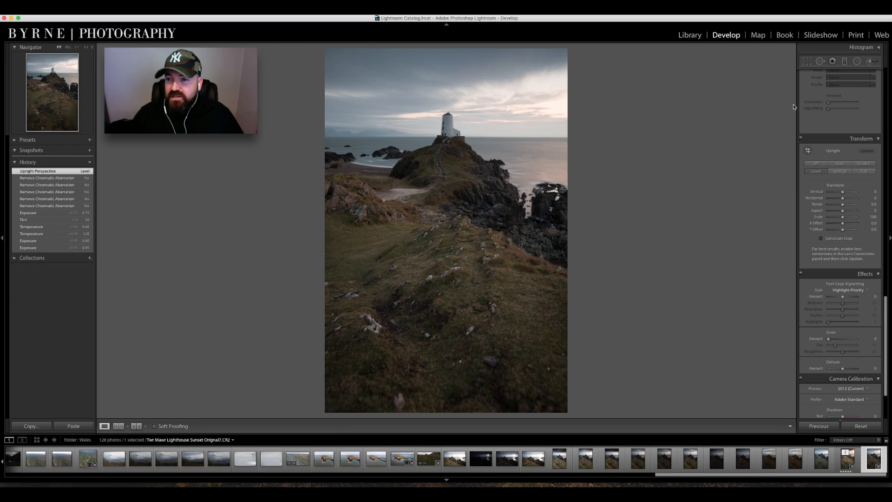
Set the photo's contrast to +13 in the basic adjustments.
scroll(841, 138, up, 10)
scroll(842, 139, up, 8)
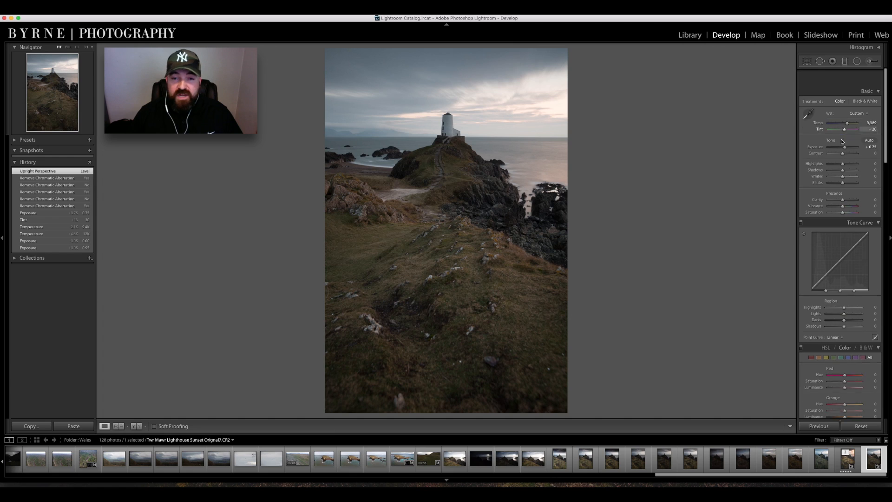
scroll(819, 174, down, 8)
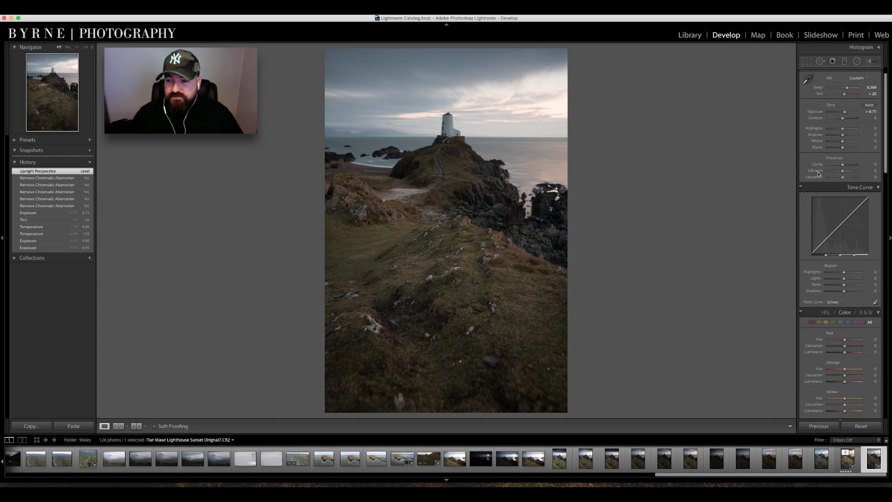
scroll(818, 174, up, 8)
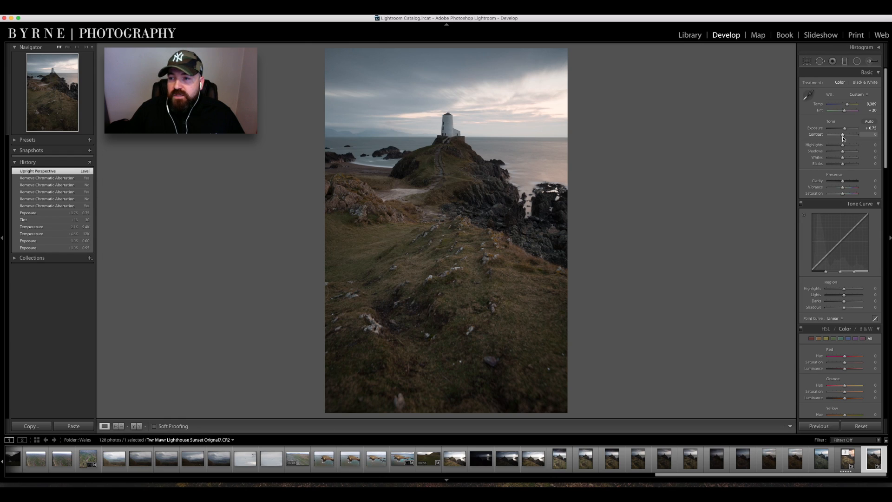
drag(843, 137, 845, 136)
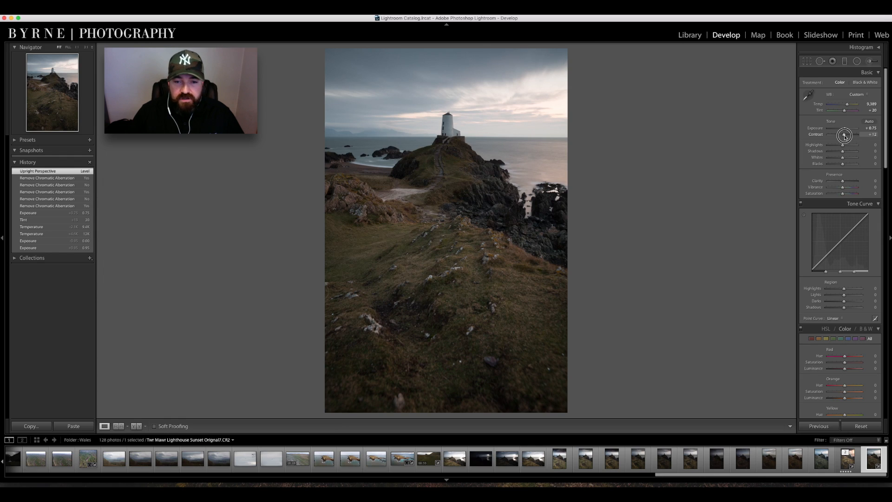
drag(845, 136, 844, 136)
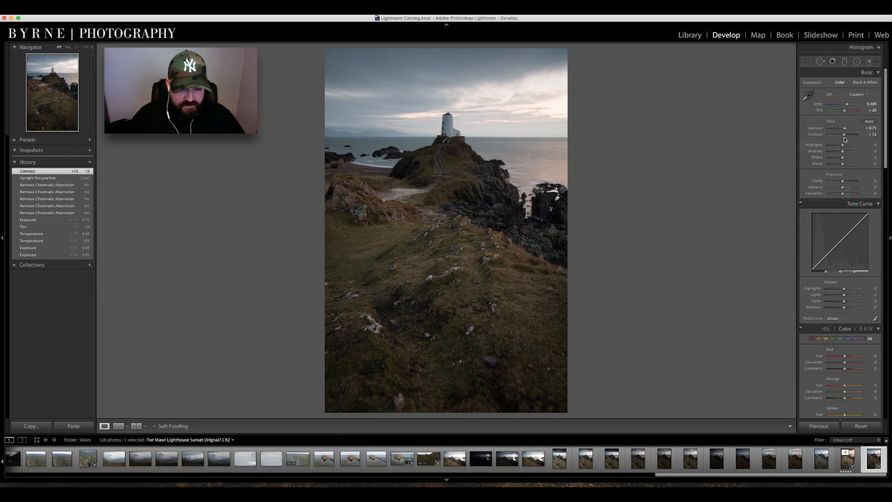
drag(845, 135, 844, 135)
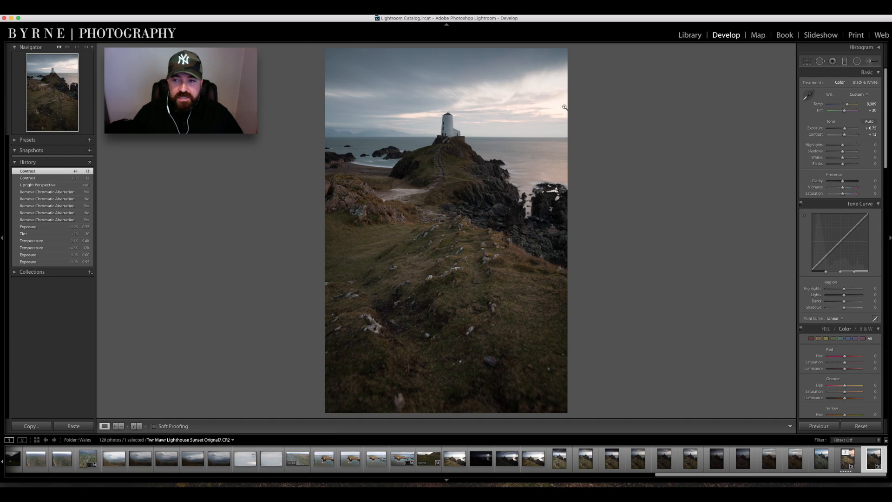
Check the photo's histogram, try the highlights at -88 and set them to +21.
click(859, 47)
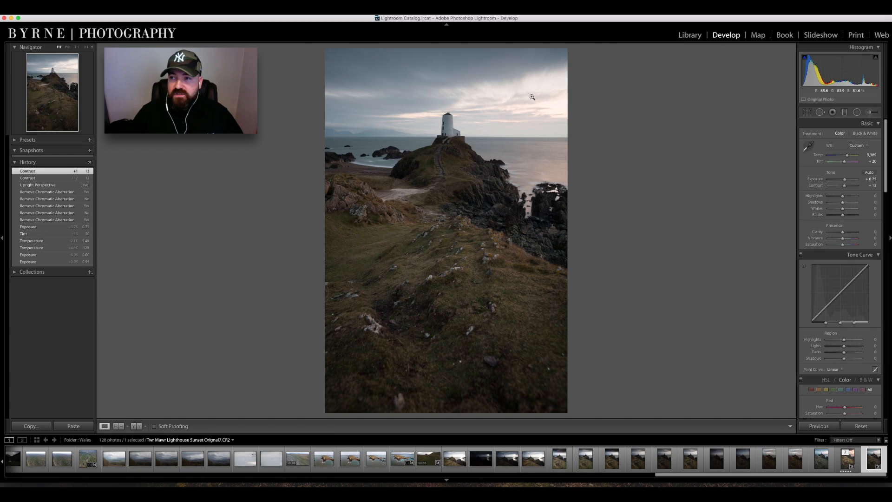
click(867, 48)
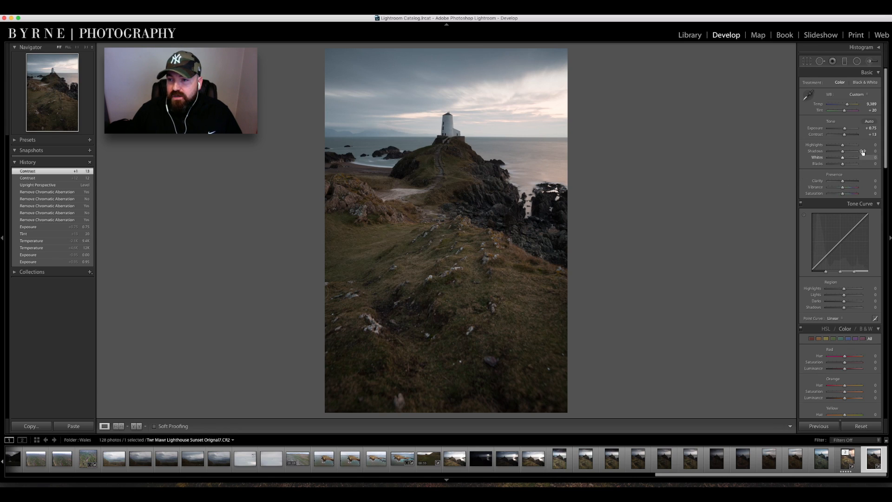
mouse_move(843, 145)
mouse_down()
mouse_move(873, 147)
mouse_move(830, 150)
mouse_up()
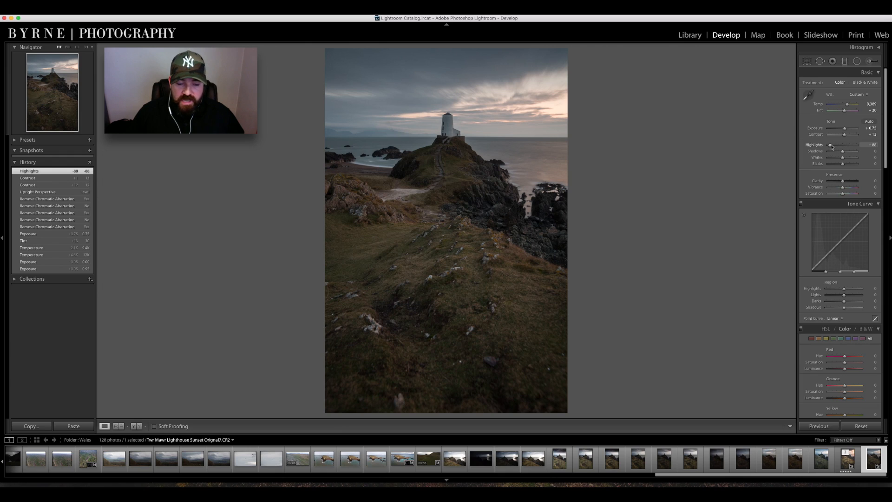
drag(832, 146, 845, 145)
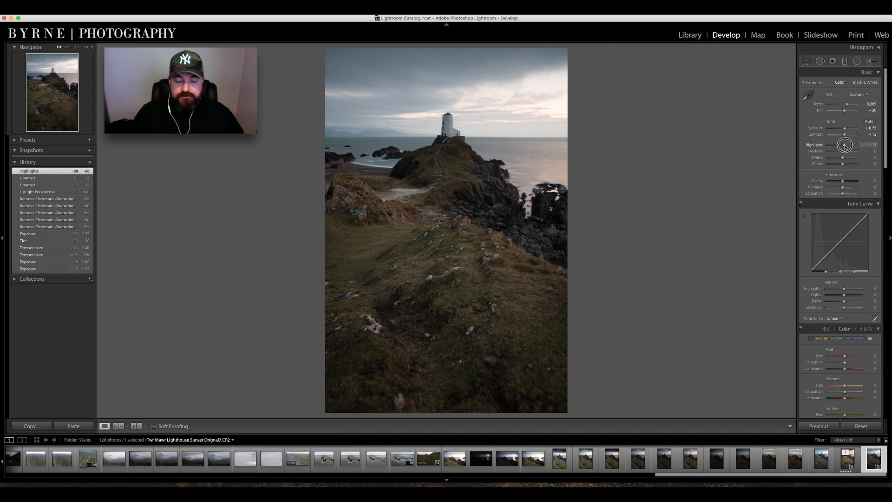
drag(845, 146, 847, 146)
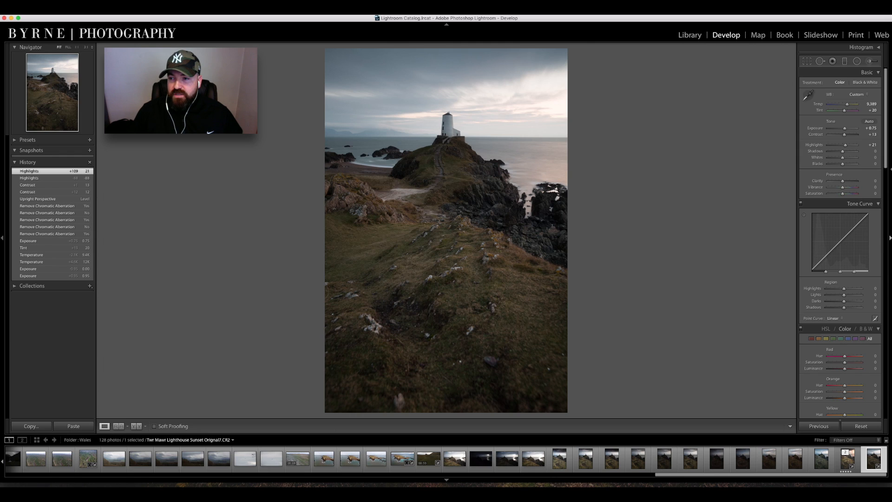
Raise the shadows to +65 while checking the detail in the dark rocks up close.
drag(843, 154, 848, 154)
click(468, 207)
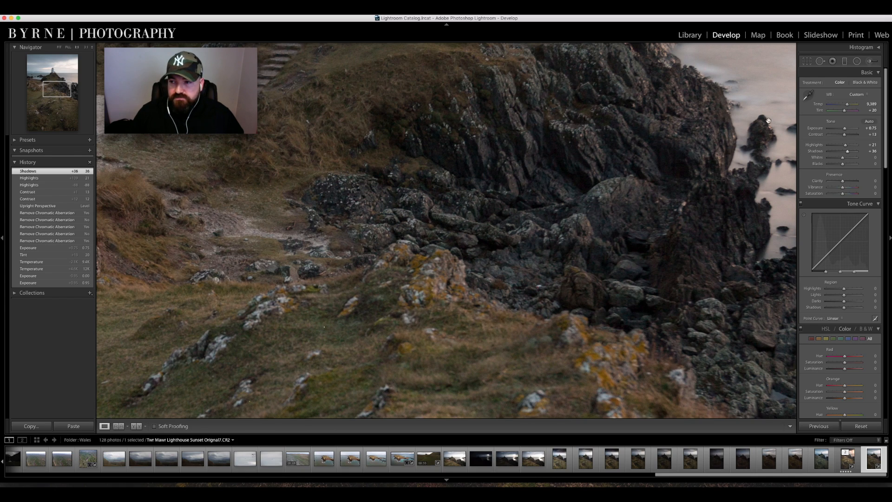
drag(847, 154, 851, 153)
click(851, 152)
drag(852, 152, 853, 152)
click(650, 143)
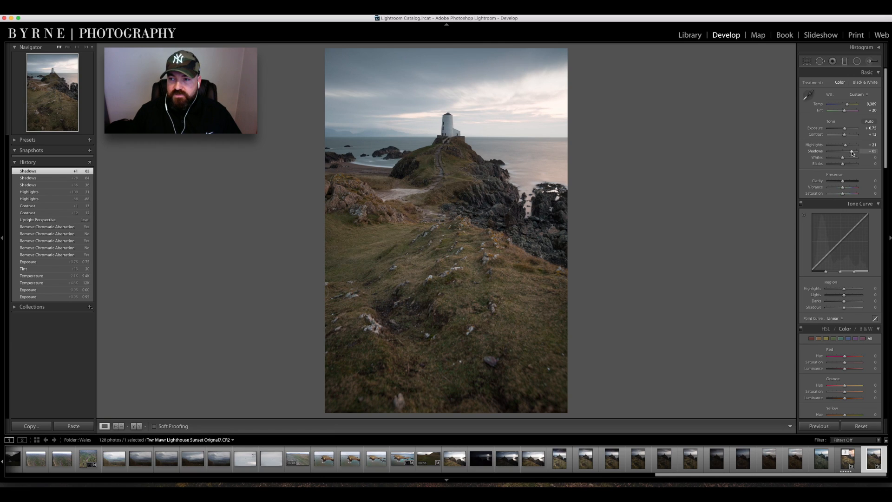
Try the shadows at 0 for comparison and undo that change.
drag(853, 152, 842, 153)
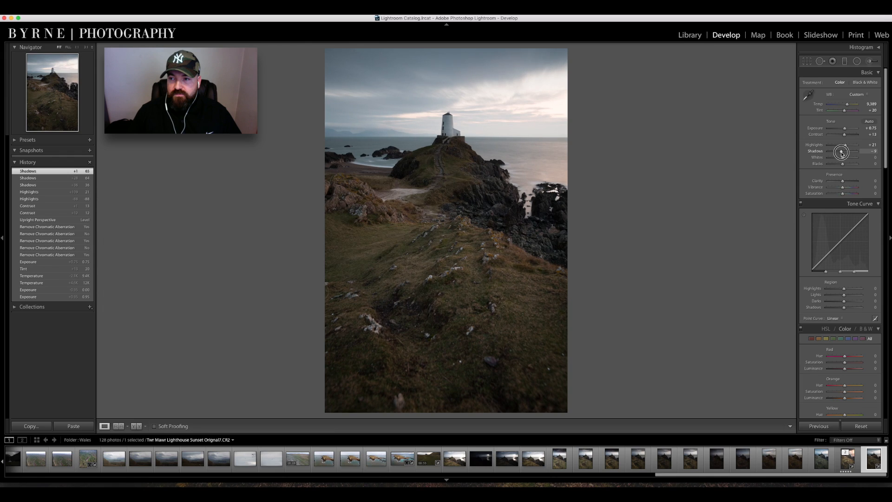
drag(842, 152, 843, 154)
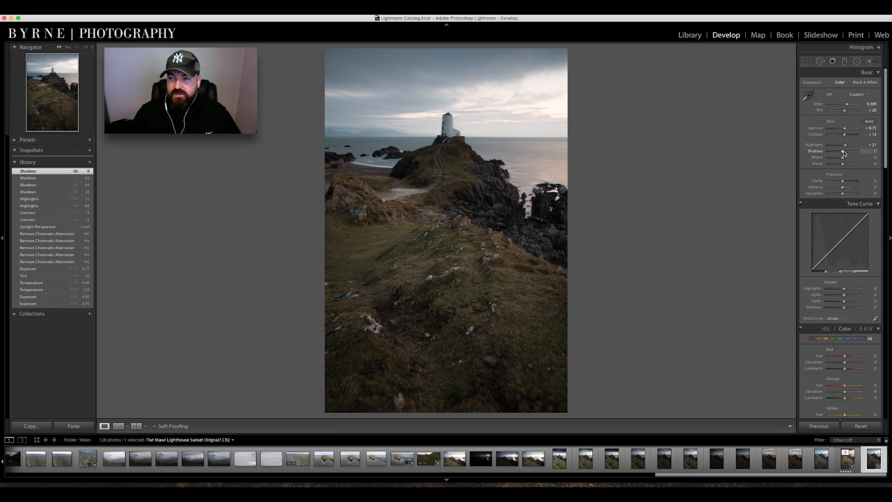
key(super+z)
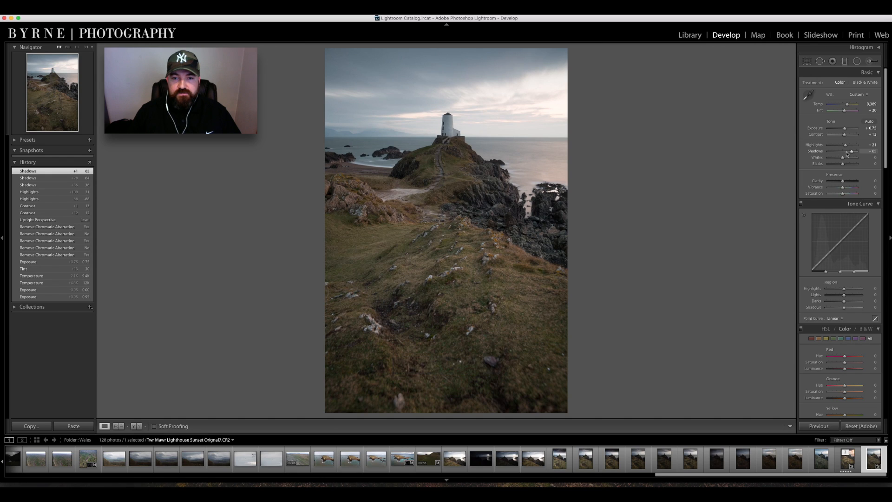
Set the whites to -10, try a different blacks value and reset the blacks to 0.
key(super+shift+z)
key(super+z)
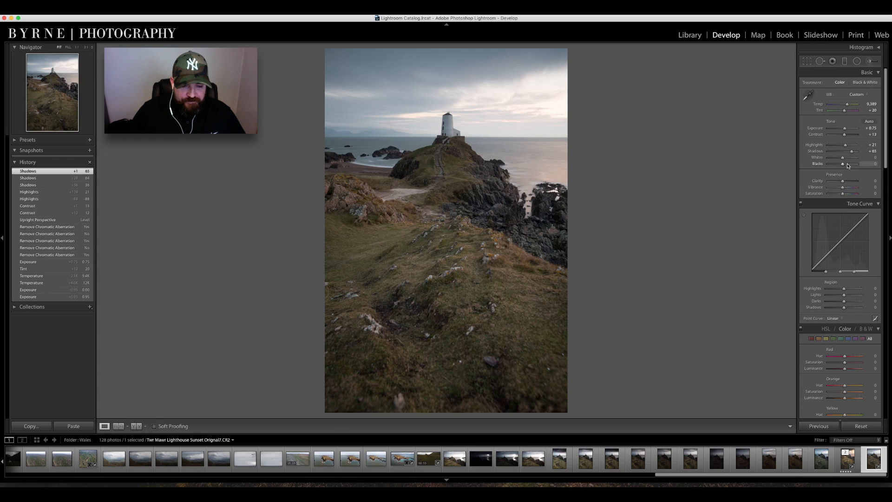
drag(843, 158, 842, 161)
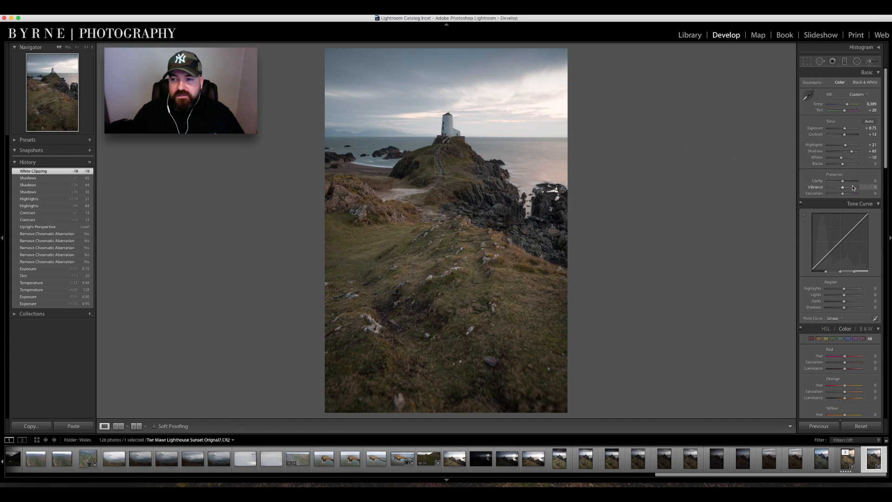
drag(844, 165, 845, 166)
double_click(845, 167)
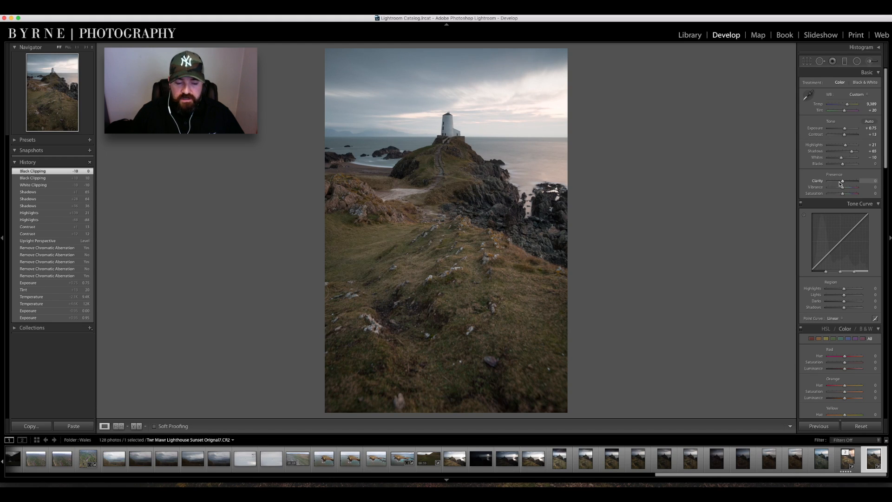
Set clarity to +54, vibrance to +17 and saturation to +24, checking the rock detail up close.
drag(842, 182, 850, 182)
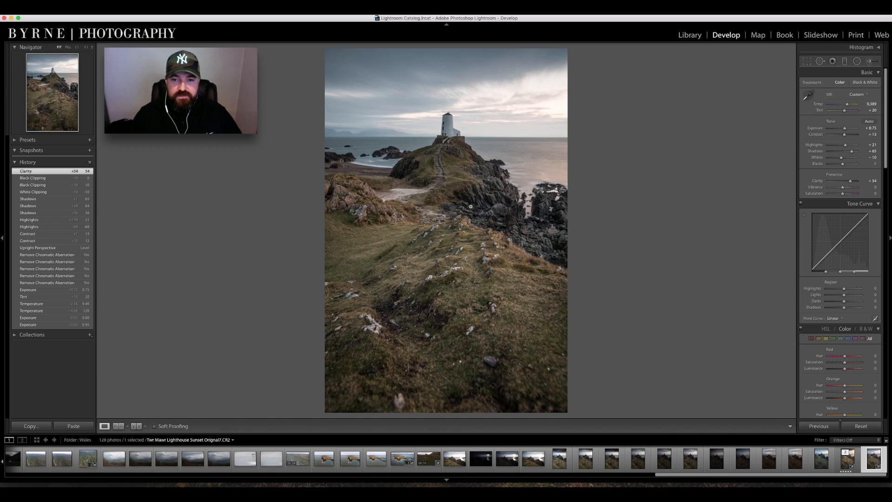
click(487, 200)
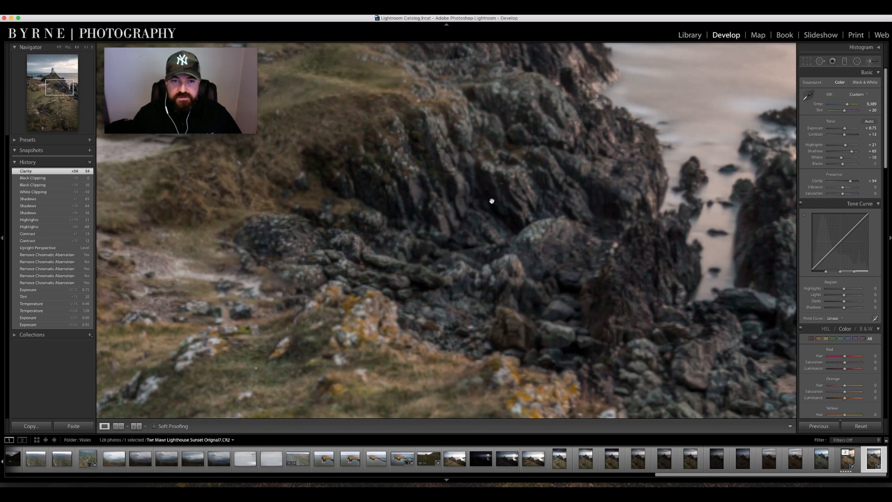
click(424, 192)
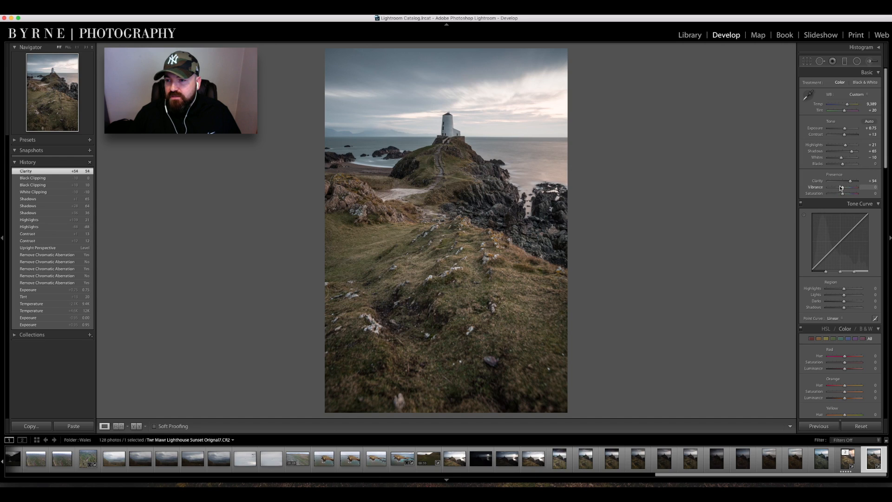
drag(843, 188, 846, 195)
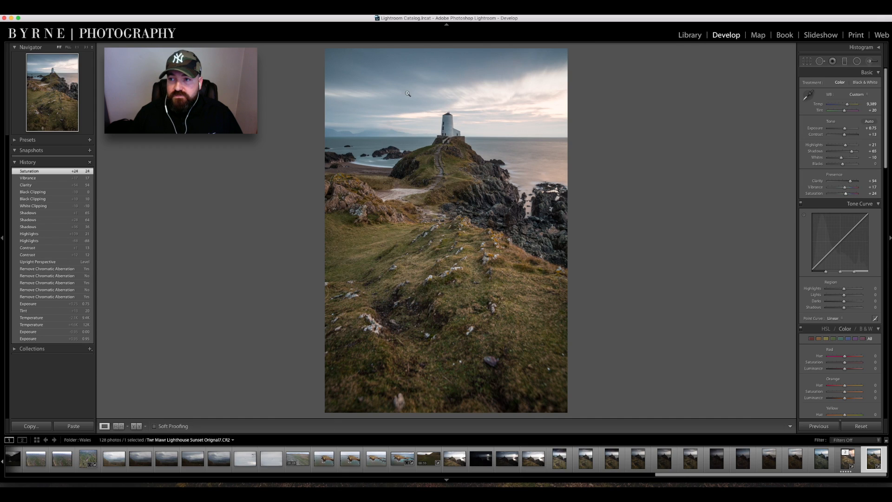
Try a graduated filter across the sky above the lighthouse, check its mask overlay and delete the filter.
click(845, 62)
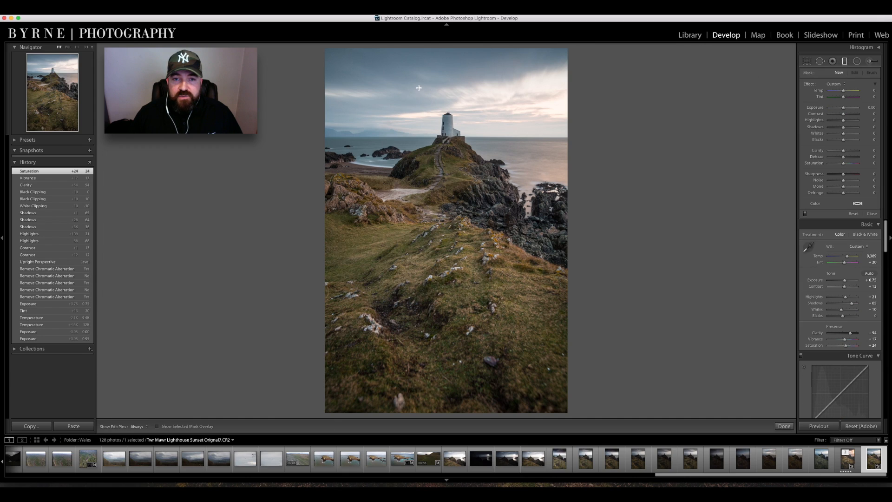
drag(419, 84, 419, 125)
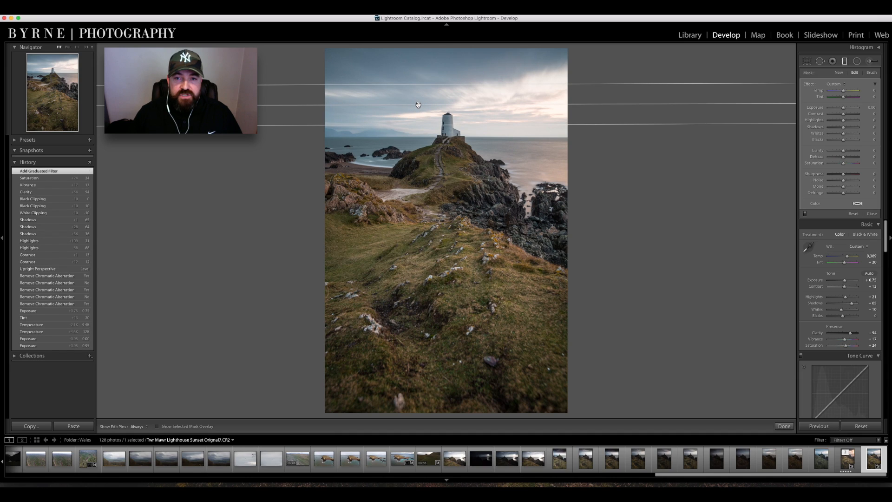
mouse_move(418, 105)
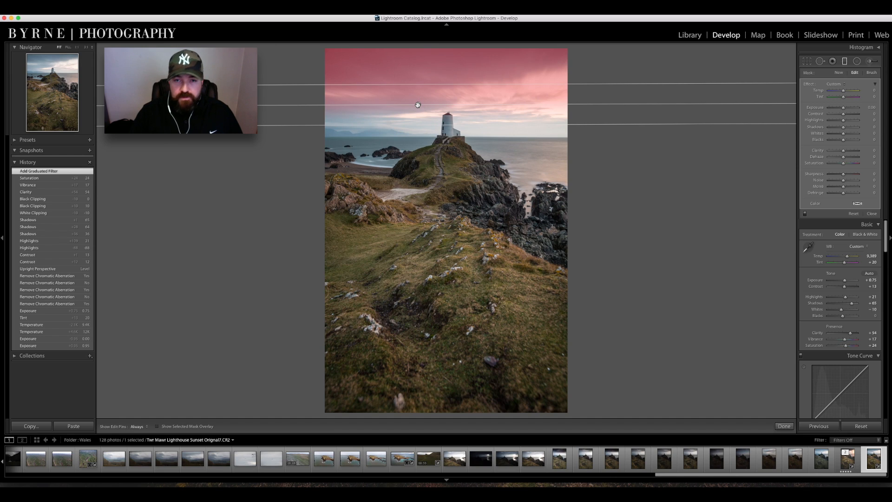
key(Delete)
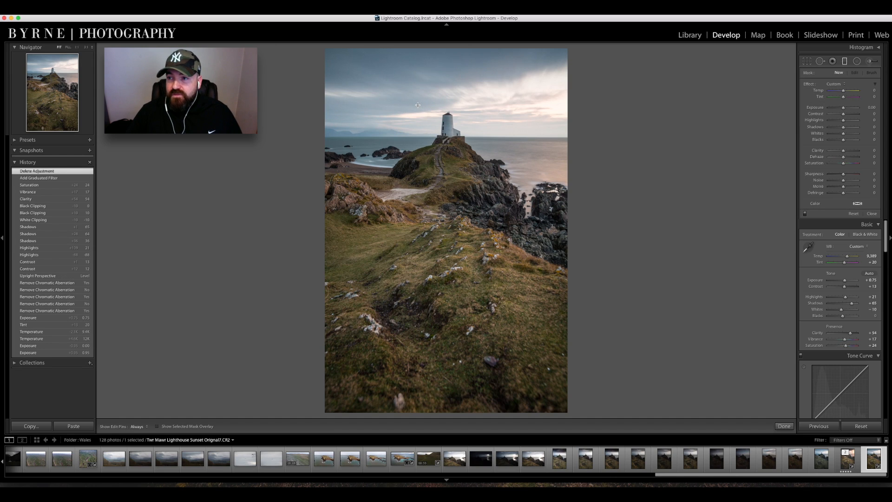
Set up the Adjustment Brush with size 15 and feather 37, and show the selected mask overlay.
click(871, 63)
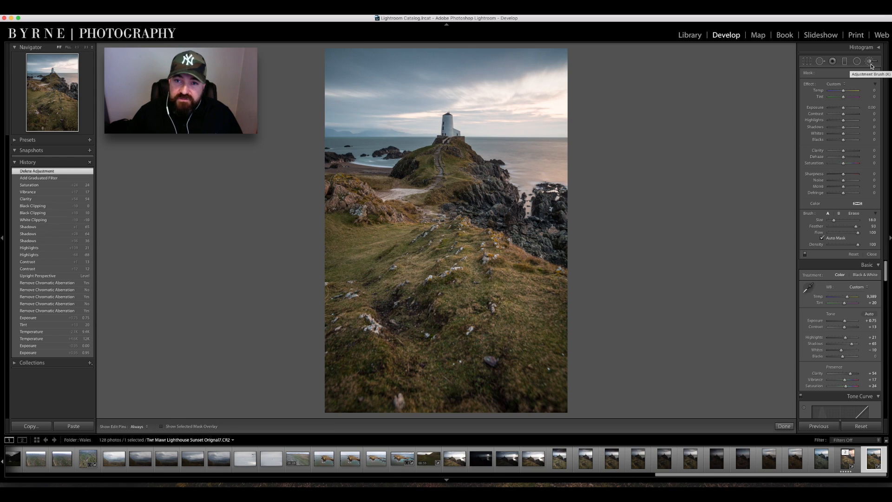
key(bracketleft)
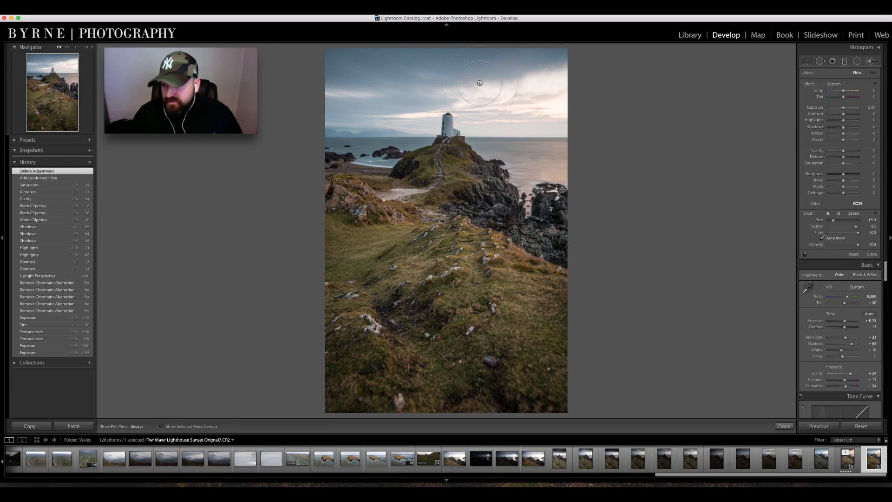
mouse_move(858, 232)
mouse_down()
mouse_move(839, 233)
mouse_move(866, 236)
mouse_move(841, 229)
mouse_up()
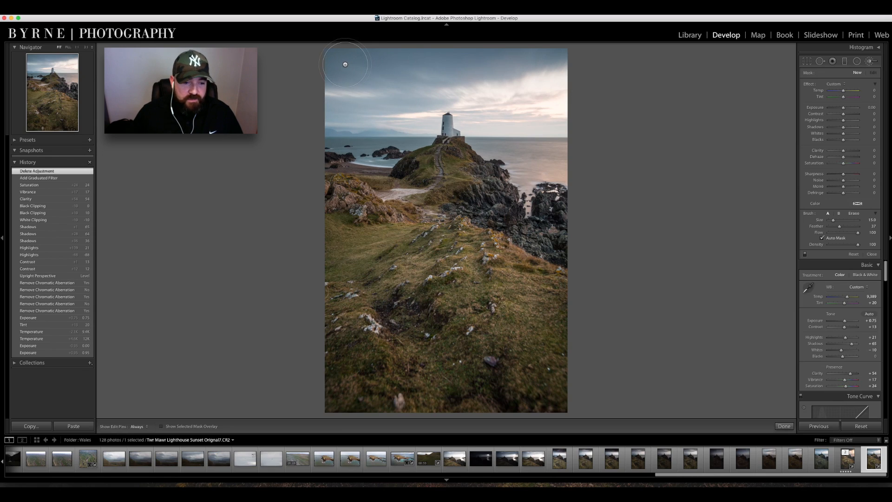
click(161, 426)
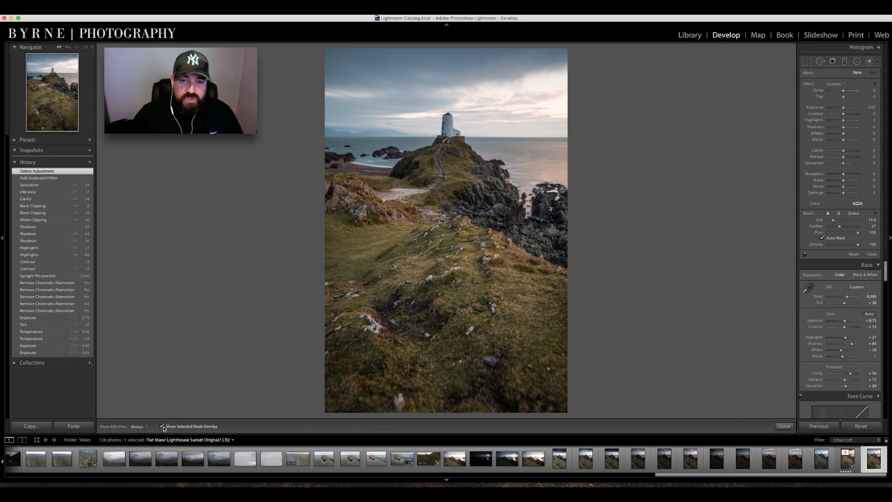
Start a brush mask over the upper sky, covering the clouds above the lighthouse.
click(374, 73)
mouse_move(372, 71)
mouse_down()
mouse_move(404, 70)
mouse_move(359, 71)
mouse_up()
mouse_move(417, 69)
mouse_down()
mouse_move(382, 77)
mouse_move(385, 86)
mouse_move(340, 63)
mouse_move(545, 63)
mouse_move(516, 90)
mouse_move(471, 82)
mouse_move(341, 93)
mouse_move(341, 79)
mouse_move(410, 95)
mouse_move(477, 83)
mouse_move(562, 87)
mouse_move(541, 105)
mouse_move(555, 106)
mouse_move(413, 80)
mouse_move(337, 102)
mouse_move(355, 93)
mouse_up()
key(h)
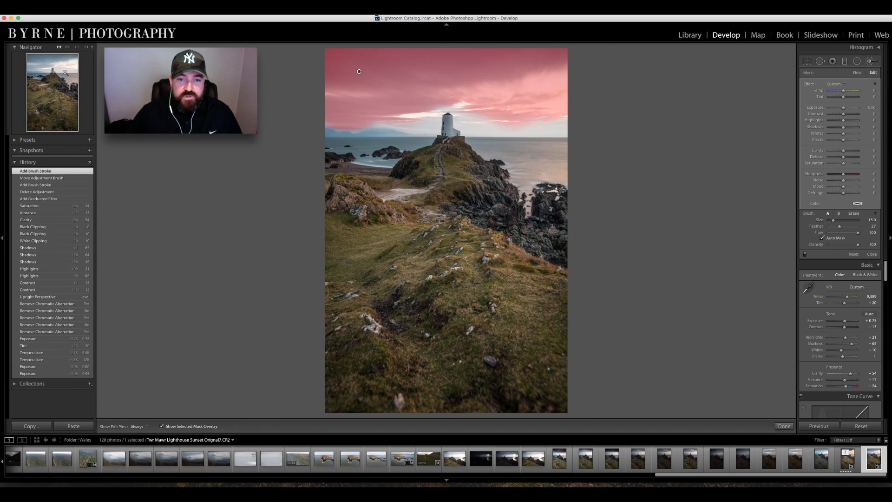
Extend the sky mask to the right of the lighthouse down to the sea horizon, working zoomed in.
click(65, 72)
key(h)
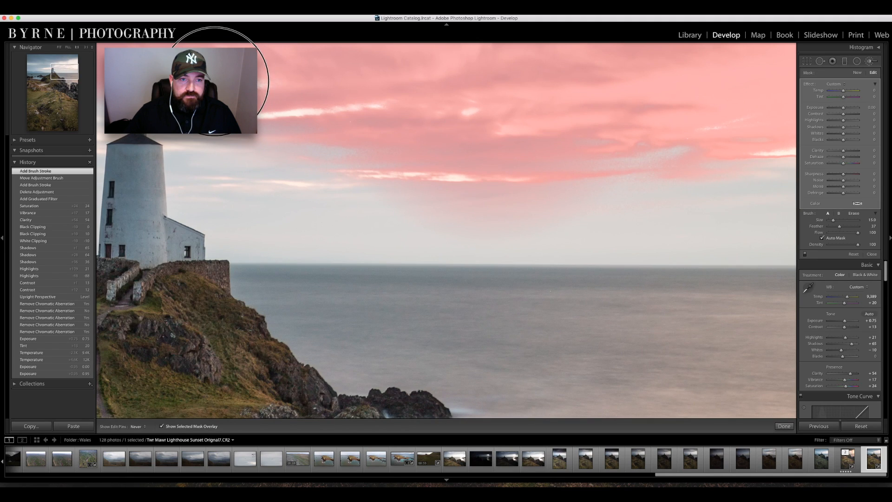
mouse_move(235, 175)
mouse_down()
mouse_move(254, 219)
mouse_move(291, 222)
mouse_move(239, 147)
mouse_move(185, 109)
mouse_move(187, 179)
mouse_move(185, 112)
mouse_move(199, 93)
mouse_up()
mouse_move(774, 144)
mouse_down()
mouse_move(443, 190)
mouse_move(628, 197)
mouse_move(384, 197)
mouse_move(633, 202)
mouse_move(450, 209)
mouse_move(535, 210)
mouse_up()
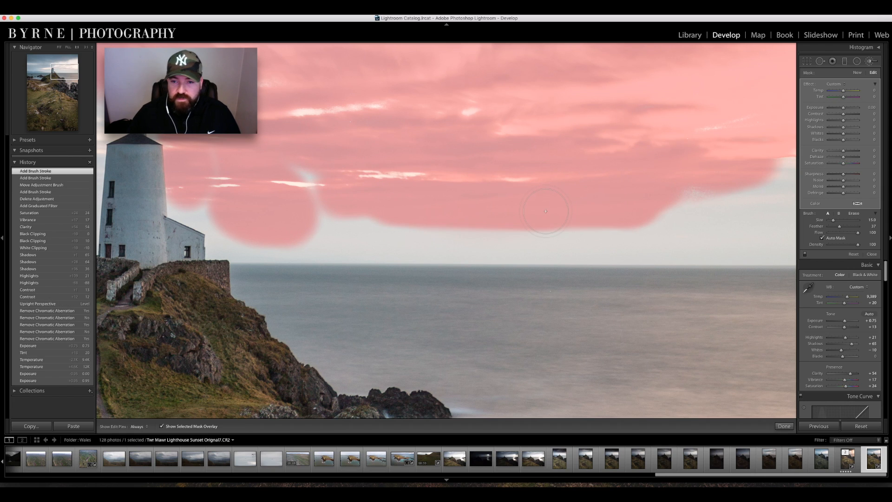
key(z)
key(h)
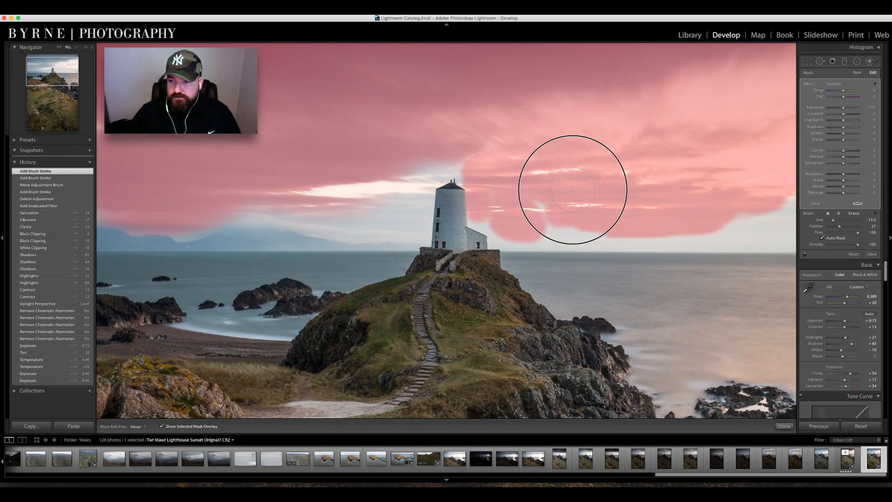
mouse_move(785, 224)
mouse_down()
mouse_move(507, 227)
mouse_move(480, 163)
mouse_move(438, 157)
mouse_move(418, 162)
mouse_move(409, 188)
mouse_move(415, 177)
mouse_move(325, 197)
mouse_move(346, 197)
mouse_up()
key(h)
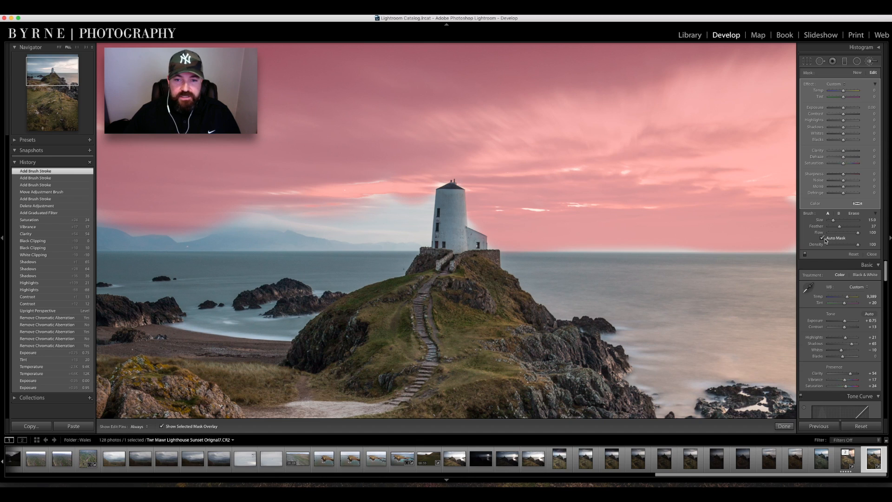
Paint the mask over the lower sky and distant hills to the left of the lighthouse, adjusting the brush size.
scroll(386, 199, up, 1)
click(386, 199)
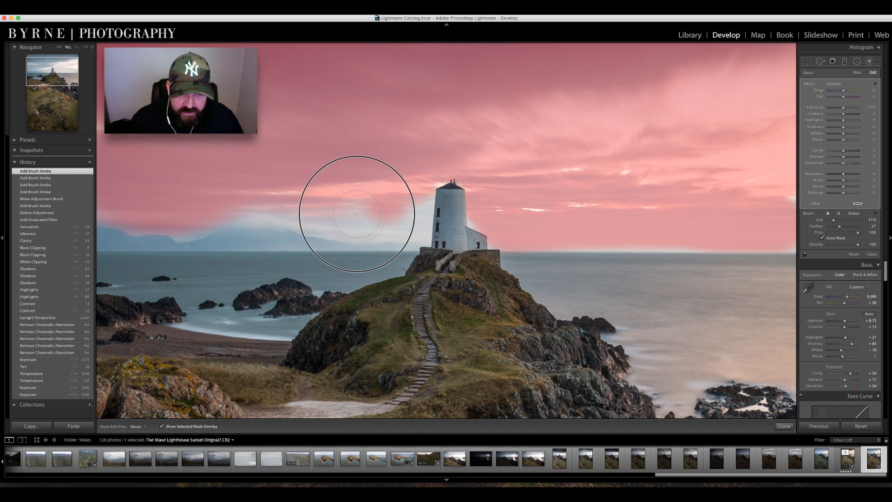
scroll(357, 214, up, 1)
click(328, 214)
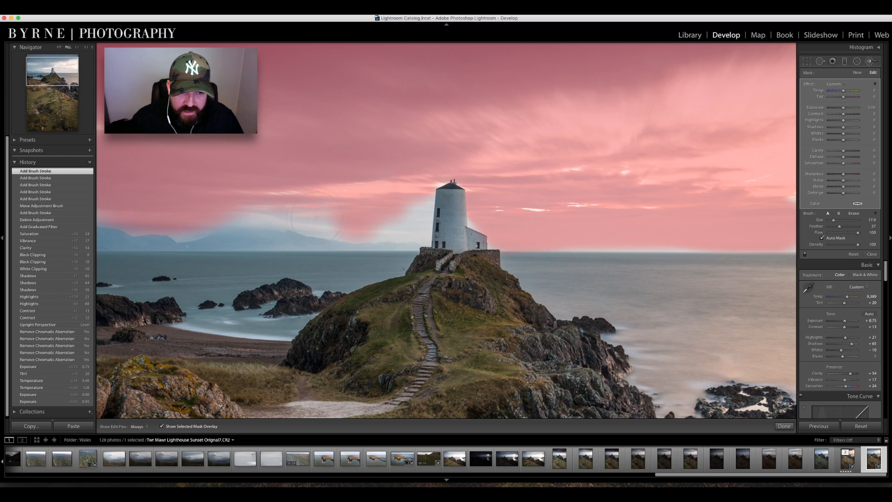
drag(319, 221, 160, 220)
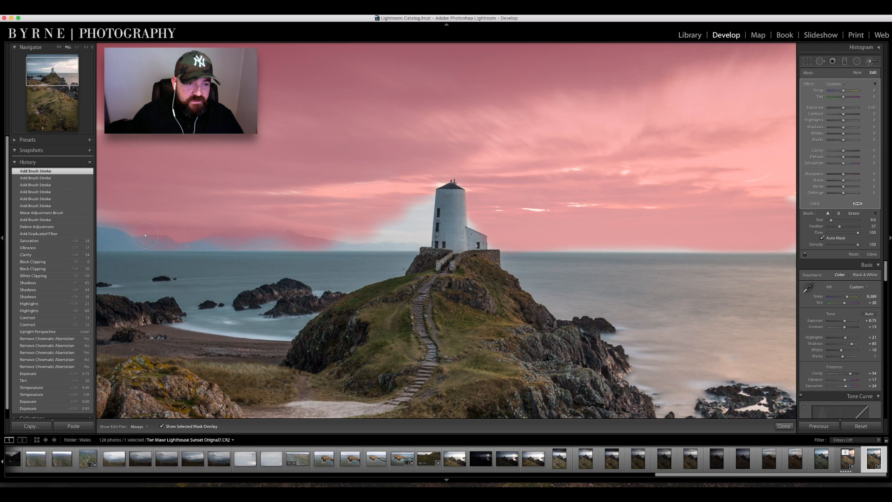
mouse_move(141, 236)
mouse_down()
mouse_move(287, 237)
mouse_move(413, 223)
mouse_move(411, 235)
mouse_move(395, 213)
mouse_up()
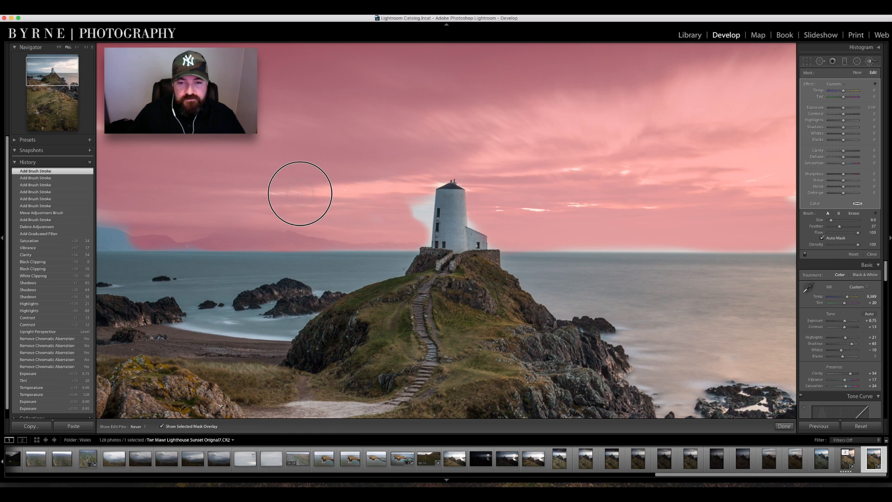
Fill the remaining mask gaps around the lighthouse's left wall, roof and lower annex with the brush at size 11.
drag(404, 205, 408, 214)
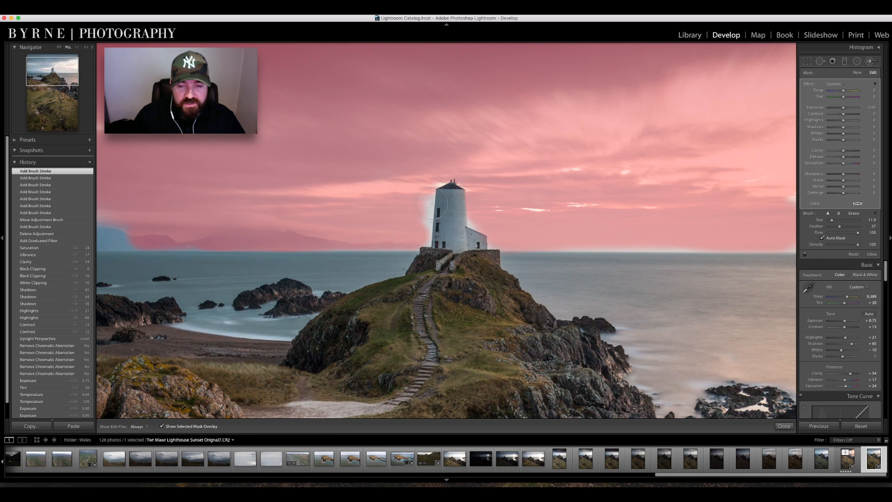
key(h)
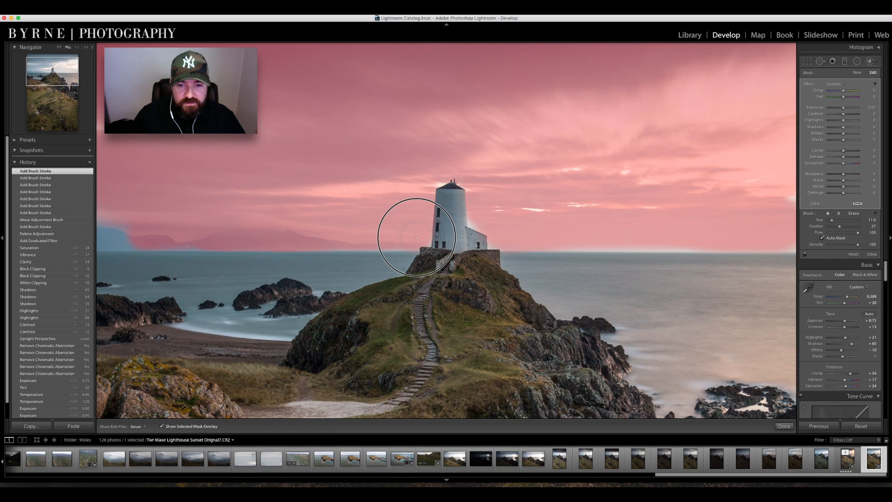
drag(417, 237, 434, 234)
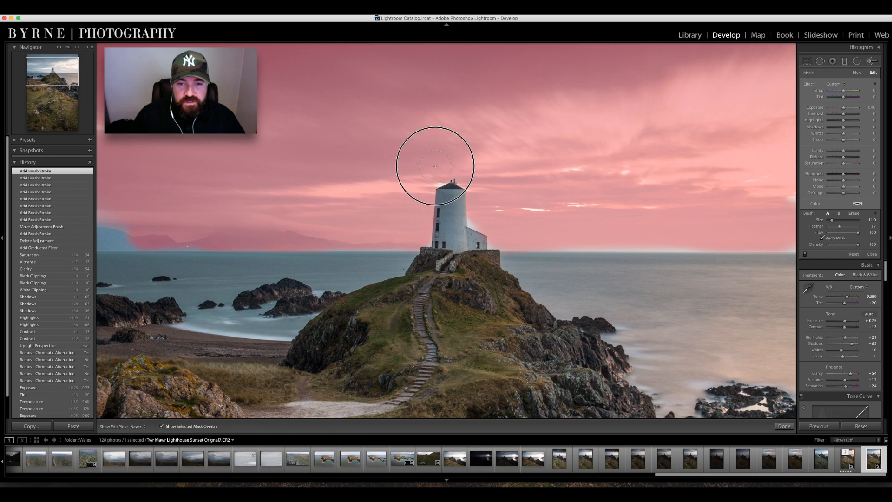
click(437, 180)
click(440, 184)
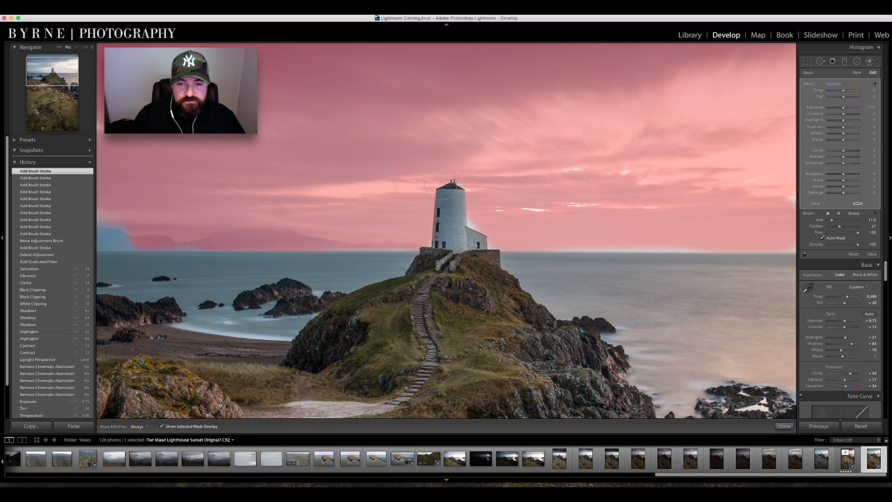
drag(481, 220, 472, 225)
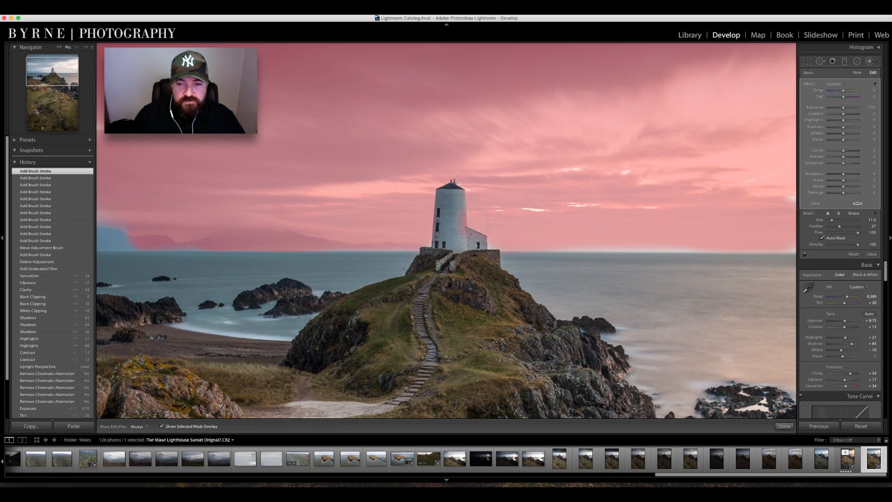
key(h)
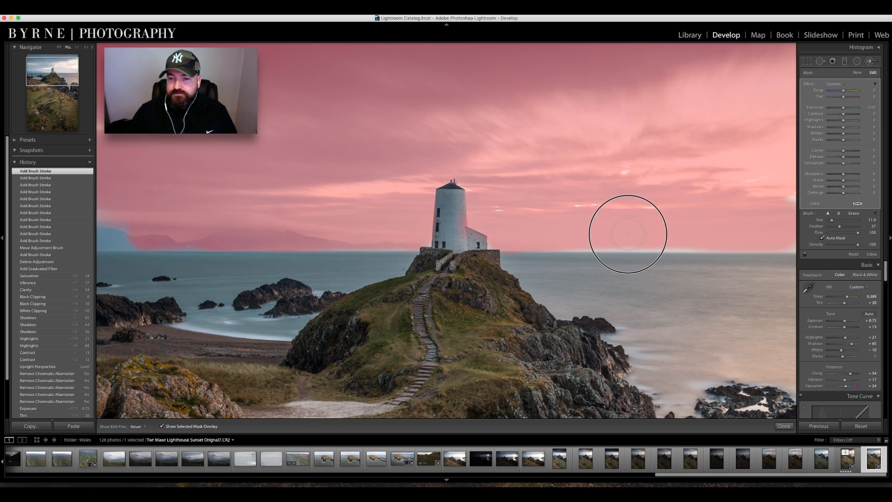
Complete the sky mask along the horizon right of the lighthouse and over the hills at the photo's left edge.
drag(699, 240, 767, 239)
key(space)
drag(703, 198, 471, 173)
drag(522, 163, 518, 135)
mouse_move(776, 206)
mouse_down()
mouse_move(792, 203)
mouse_move(787, 154)
mouse_move(580, 165)
mouse_move(608, 152)
mouse_move(610, 129)
mouse_move(754, 141)
mouse_move(637, 161)
mouse_move(651, 163)
mouse_move(502, 165)
mouse_move(478, 139)
mouse_move(472, 144)
mouse_move(498, 153)
mouse_move(424, 175)
mouse_up()
mouse_move(146, 191)
mouse_down()
mouse_move(99, 193)
mouse_move(102, 173)
mouse_move(124, 195)
mouse_up()
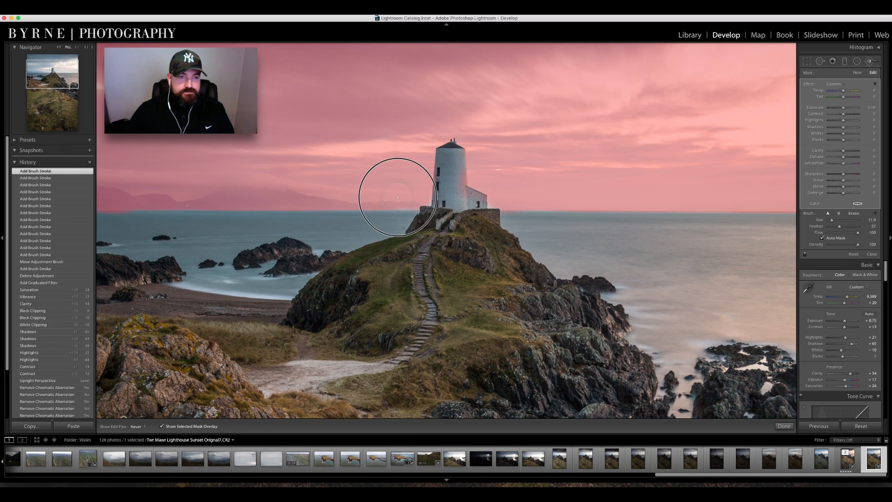
Brush over the top of the sky to finish its mask along the photo's upper edge.
mouse_move(107, 80)
mouse_down()
mouse_move(272, 123)
mouse_move(274, 202)
mouse_up()
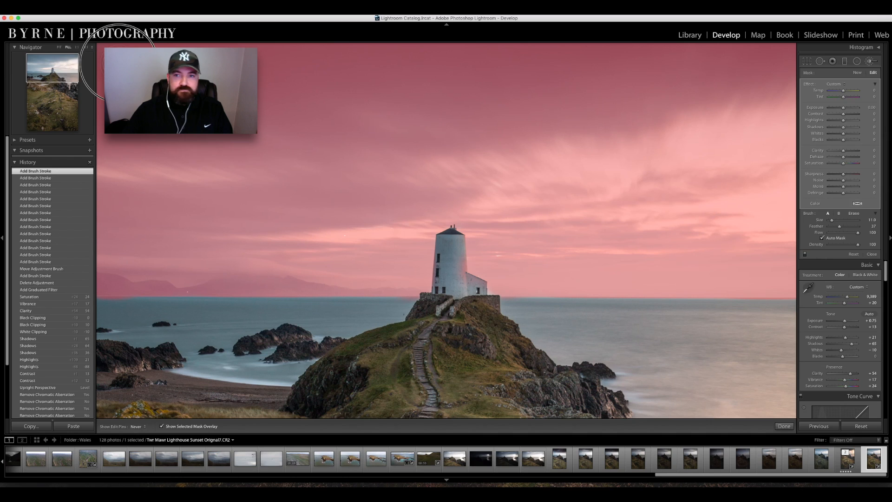
mouse_move(649, 50)
mouse_down()
mouse_move(105, 54)
mouse_move(274, 199)
mouse_up()
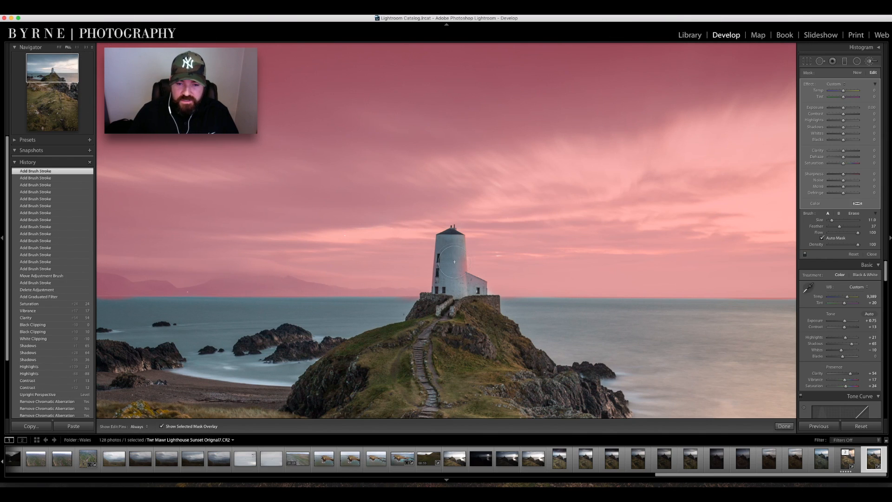
drag(532, 286, 547, 221)
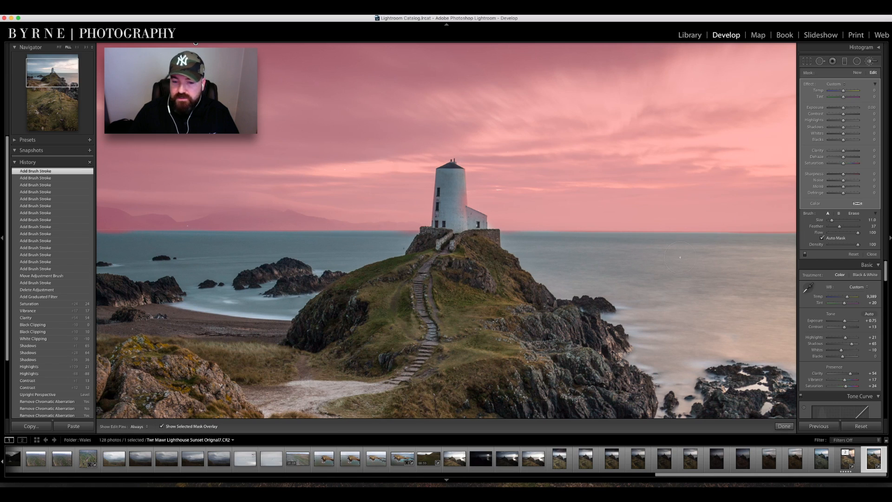
Hide the mask overlay and set the sky mask's Clarity to 100.
click(161, 426)
mouse_move(843, 151)
mouse_down()
mouse_move(870, 153)
mouse_move(842, 154)
mouse_move(863, 156)
mouse_up()
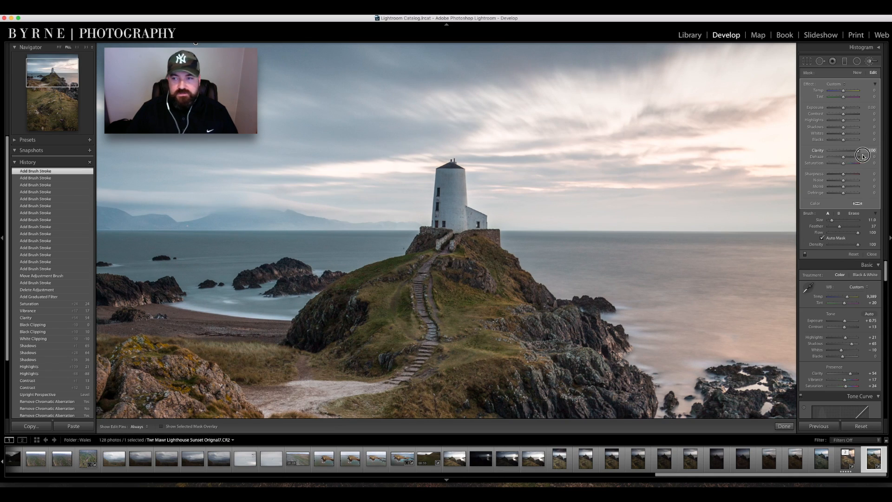
drag(863, 155, 863, 155)
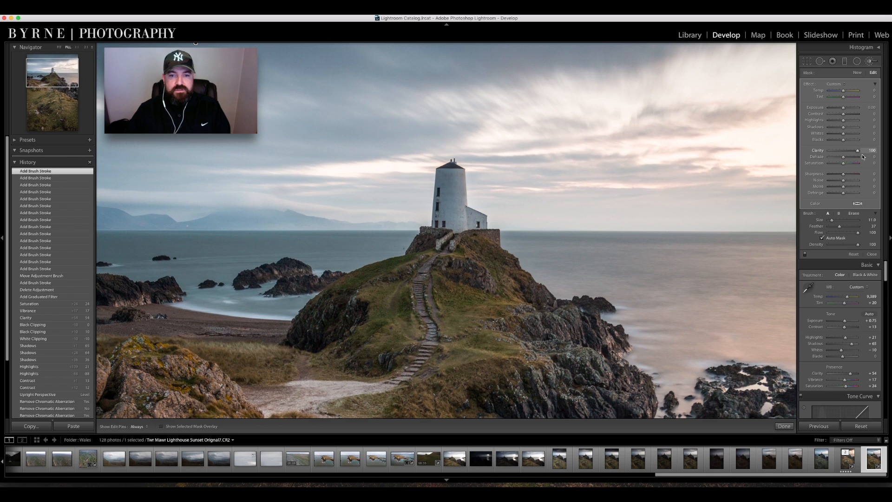
click(621, 135)
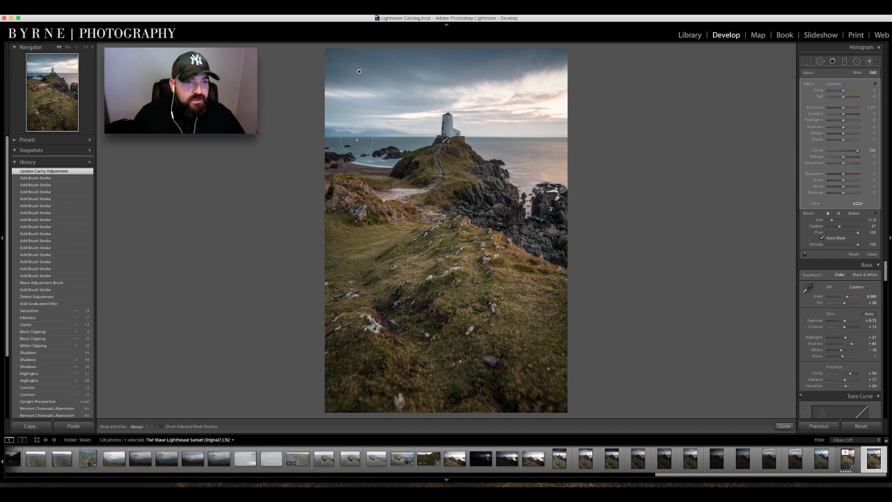
Show the mask overlay and paint a soft test stroke over the sea at the photo's left edge, with Feather 88.
key(z)
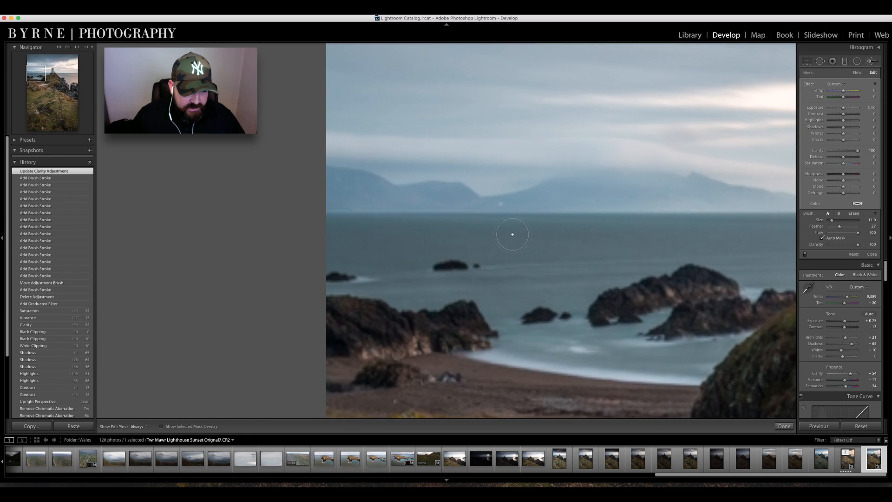
click(161, 426)
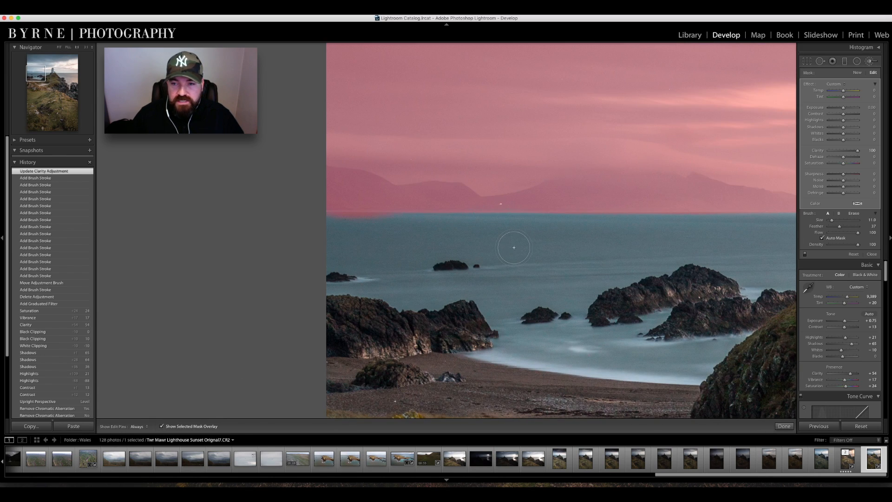
key(bracketright)
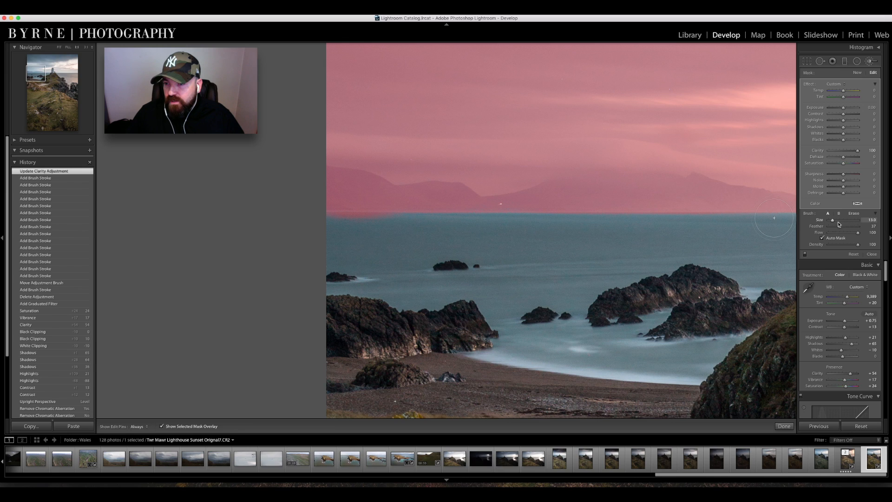
drag(840, 226, 857, 228)
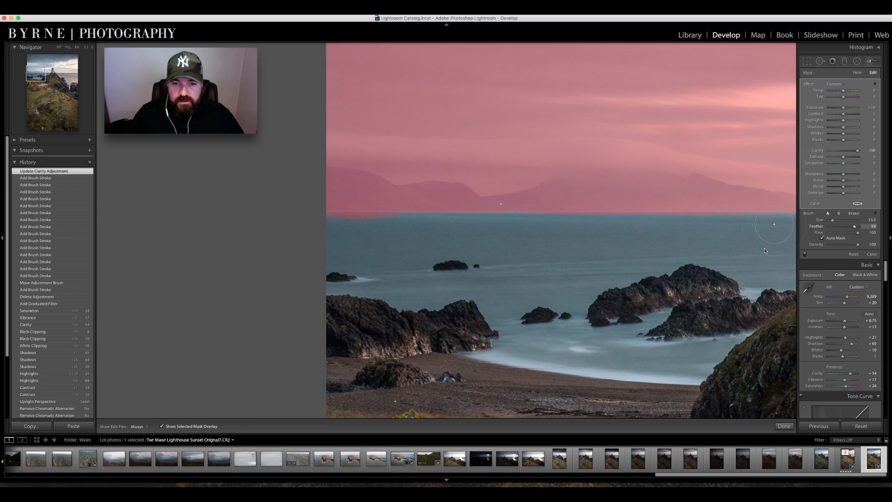
key(bracketright)
key(bracketright)
key(bracketright)
key(bracketright)
drag(427, 256, 355, 258)
key(bracketleft)
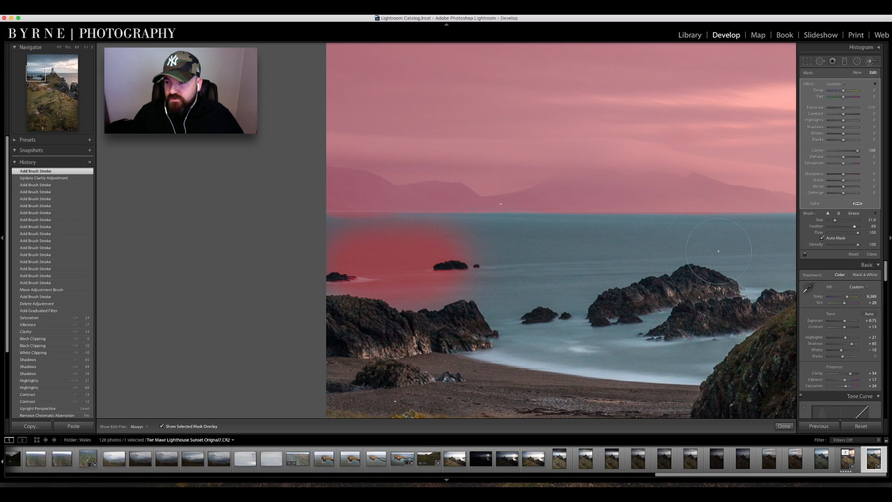
Erase the mask from the sea below the left hills with the eraser at size 25, Feather 100 and Flow 100.
click(854, 213)
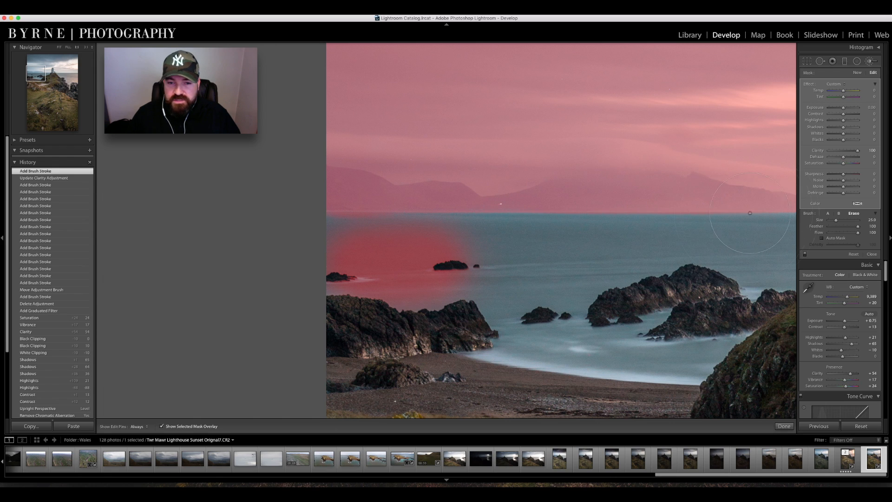
key(h)
mouse_move(469, 274)
mouse_down()
mouse_move(430, 292)
mouse_move(353, 274)
mouse_up()
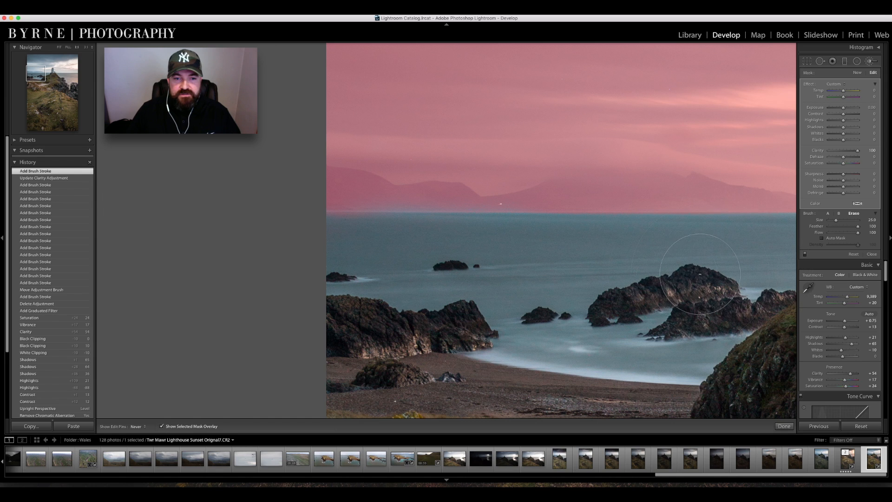
mouse_move(459, 277)
mouse_down()
mouse_move(336, 273)
mouse_move(426, 280)
mouse_move(396, 243)
mouse_move(305, 252)
mouse_move(351, 266)
mouse_move(544, 271)
mouse_move(665, 260)
mouse_move(632, 284)
mouse_move(530, 318)
mouse_up()
key(space)
key(space)
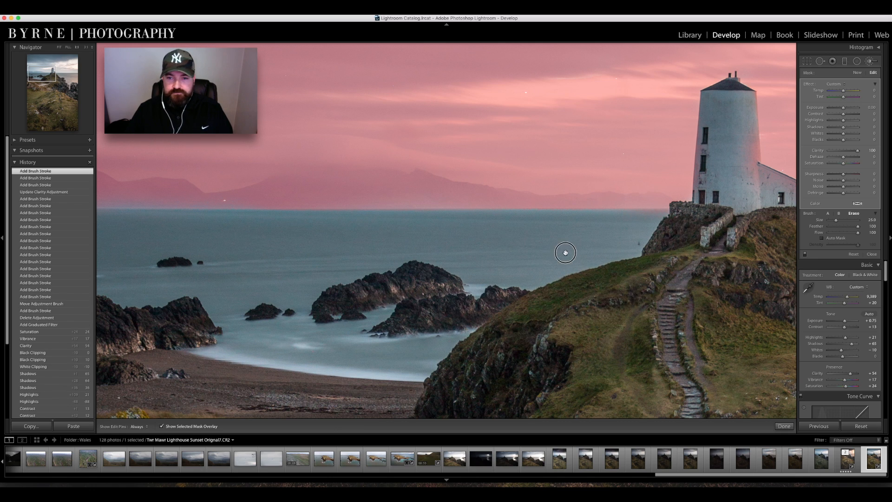
Erase the mask spill along the sea horizon on both sides of the lighthouse, out to the photo's right edge.
drag(564, 253, 271, 264)
mouse_move(529, 273)
mouse_down()
mouse_move(751, 270)
mouse_move(517, 279)
mouse_up()
key(space)
mouse_move(596, 277)
mouse_down()
mouse_move(438, 287)
mouse_move(632, 285)
mouse_up()
drag(767, 291, 743, 295)
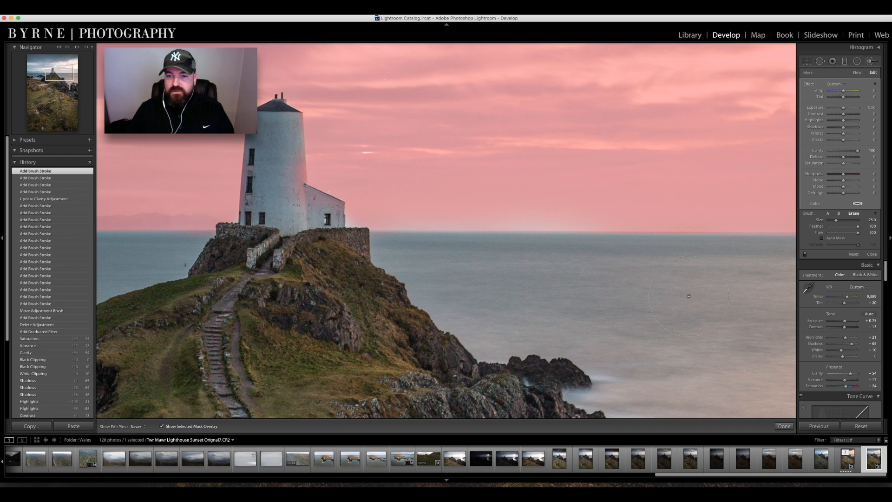
mouse_move(613, 294)
mouse_down()
mouse_move(623, 294)
mouse_move(411, 286)
mouse_up()
key(space)
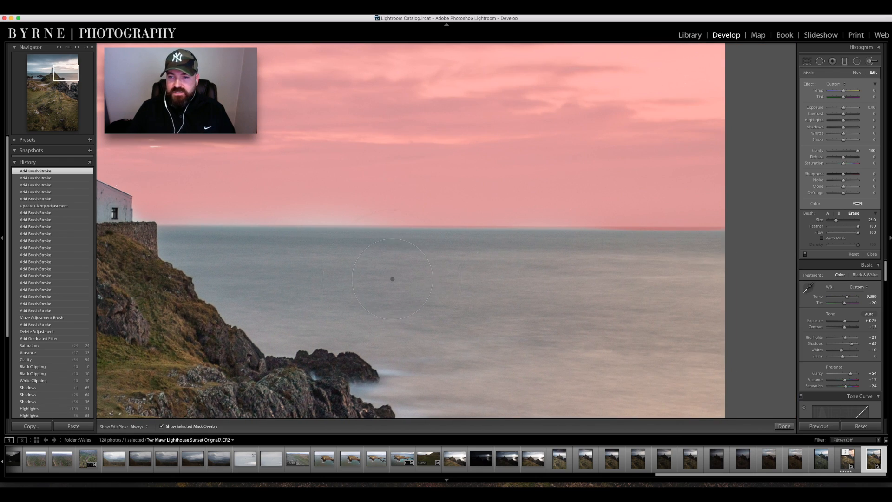
mouse_move(493, 282)
mouse_down()
mouse_move(739, 285)
mouse_move(556, 291)
mouse_move(747, 288)
mouse_move(612, 315)
mouse_up()
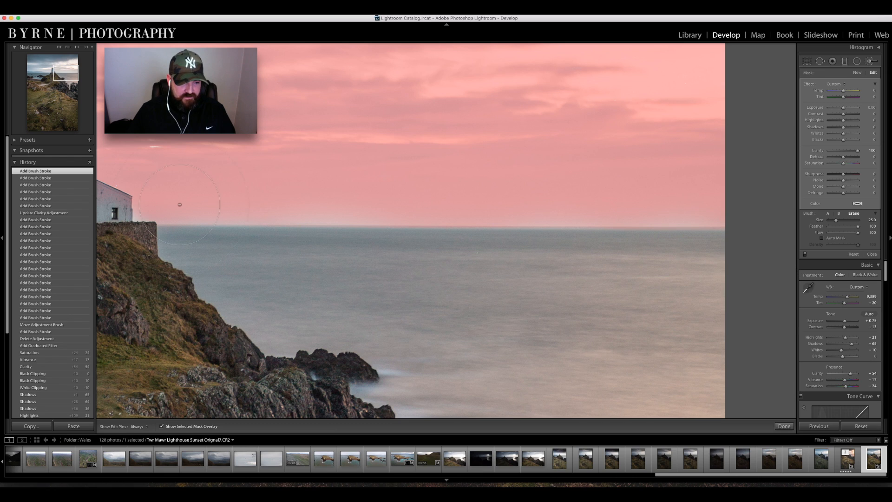
Erase the mask spill from the lighthouse walls with the eraser at size 5, and hide the mask overlay.
click(161, 427)
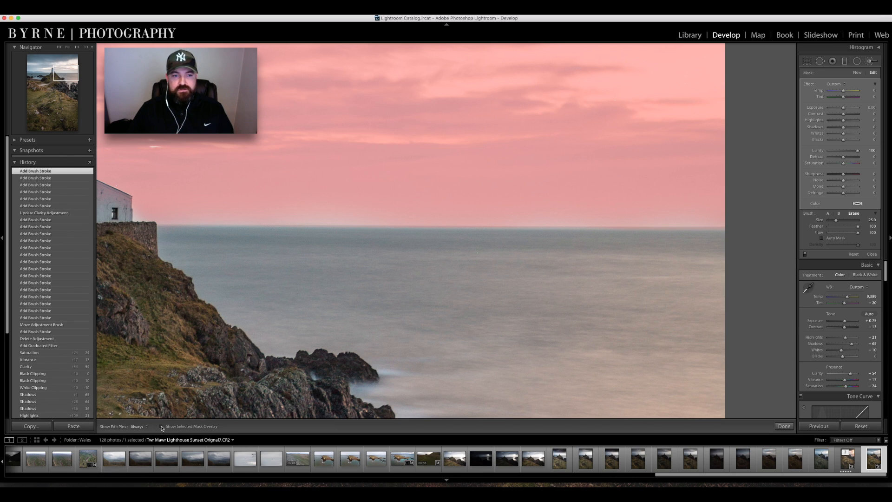
drag(181, 256, 419, 301)
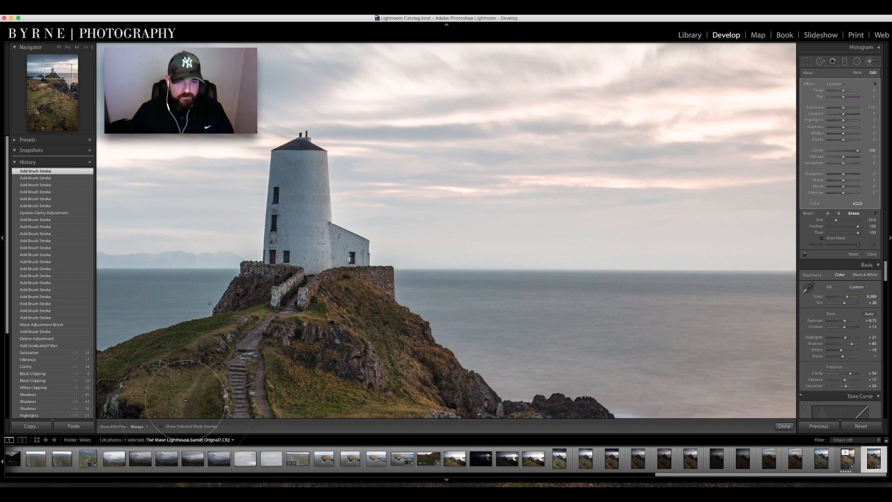
click(161, 426)
scroll(329, 299, down, 10)
mouse_move(327, 239)
mouse_down()
mouse_move(312, 190)
mouse_move(314, 237)
mouse_move(358, 251)
mouse_move(357, 264)
mouse_move(310, 245)
mouse_move(306, 186)
mouse_move(287, 205)
mouse_move(277, 244)
mouse_move(279, 192)
mouse_move(283, 271)
mouse_up()
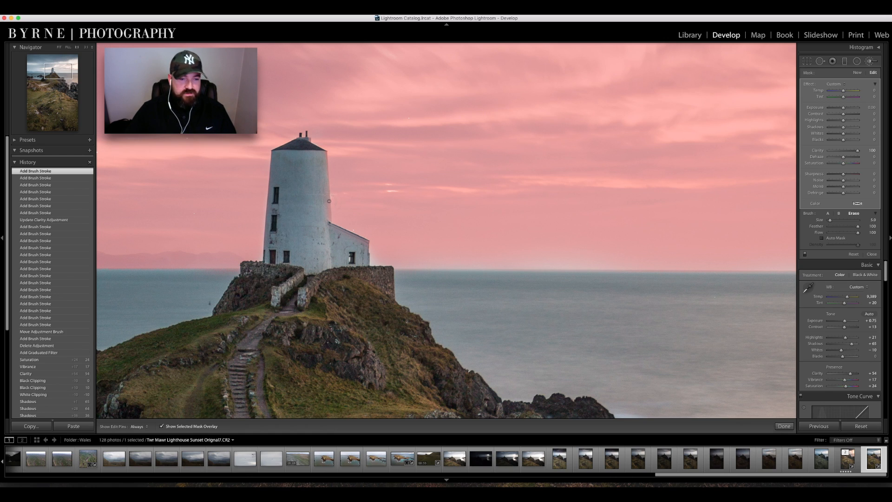
click(170, 425)
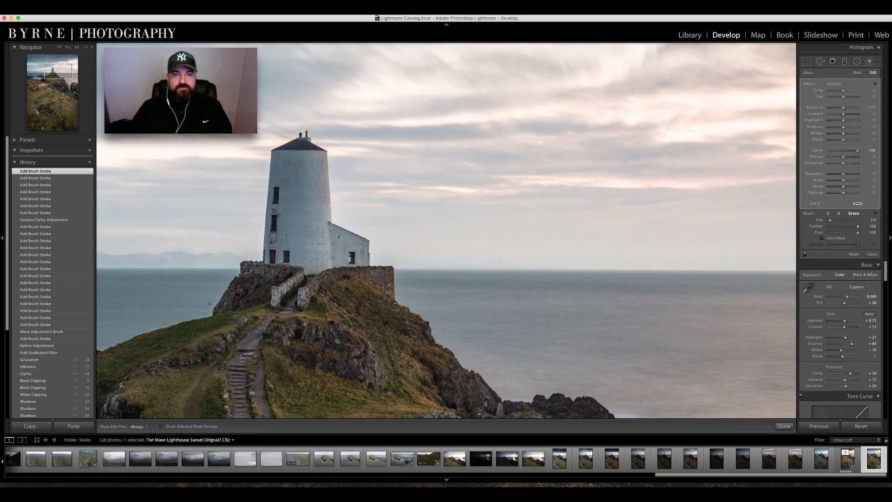
key(z)
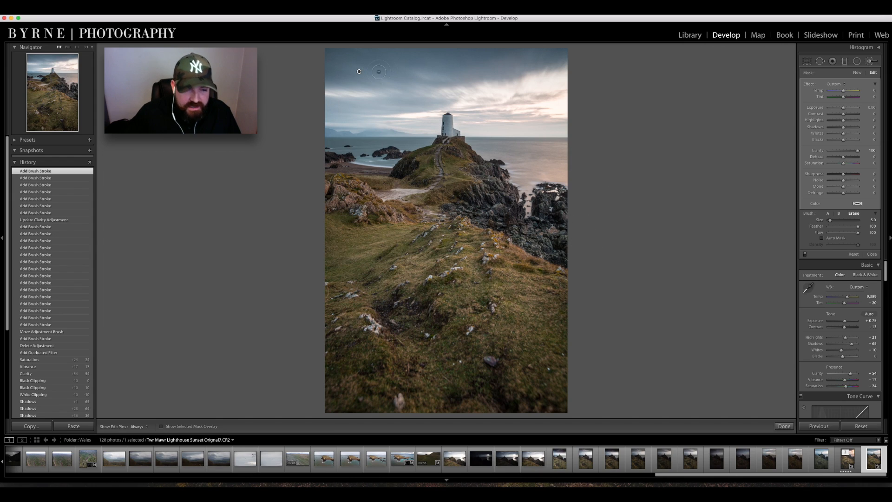
click(160, 428)
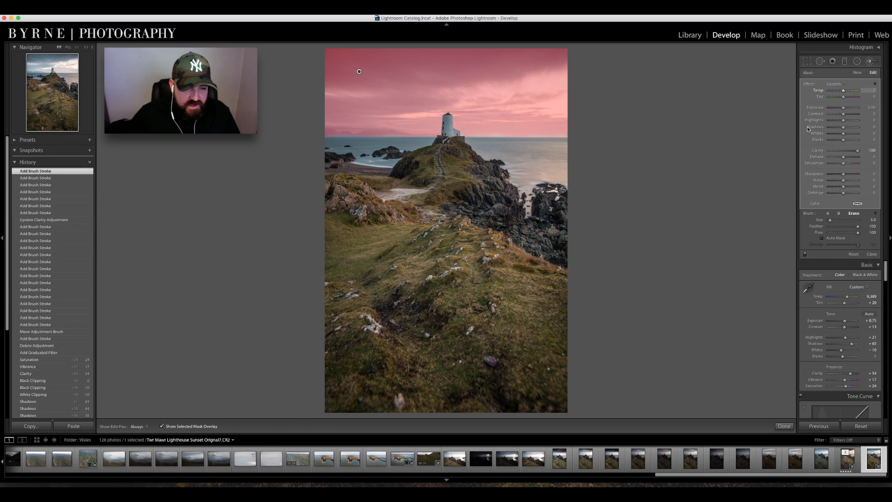
click(160, 427)
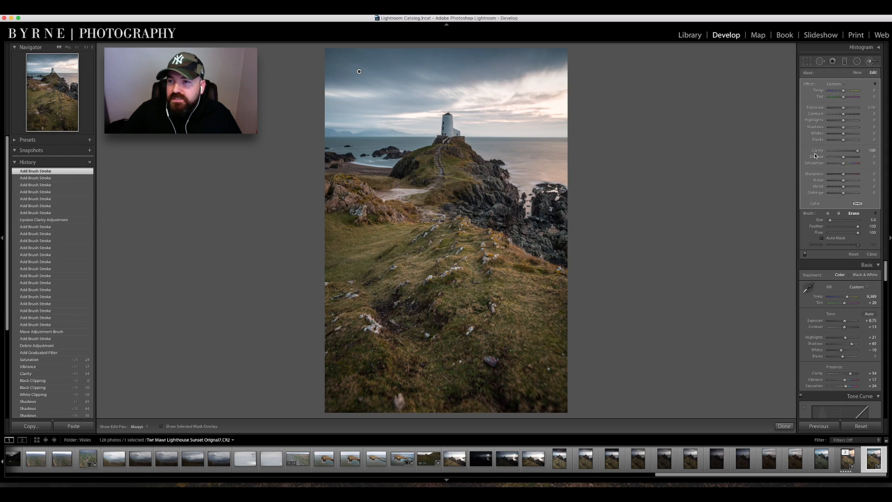
Set the sky mask's Temp to 13, Tint to 2 and Contrast to 11.
drag(844, 91, 846, 91)
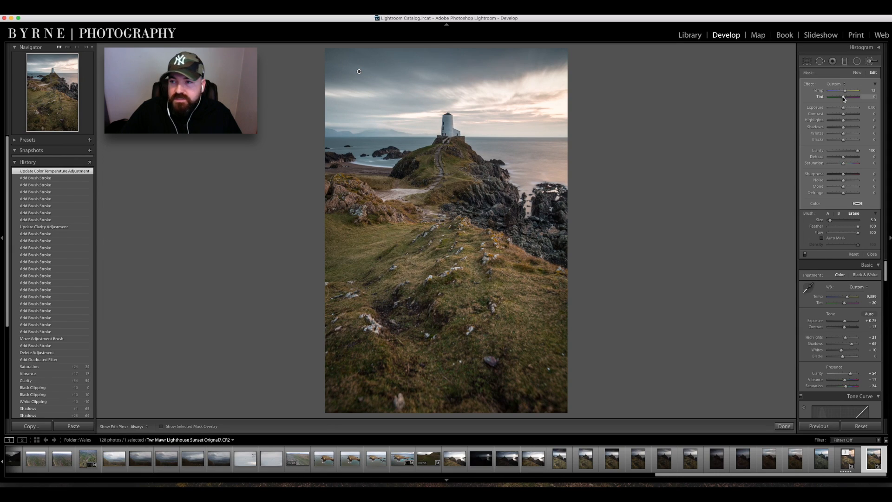
drag(844, 99, 844, 98)
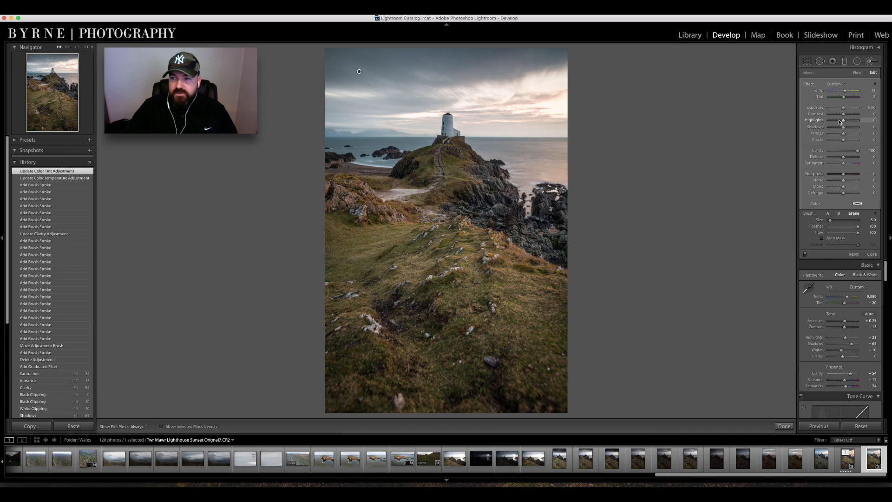
click(843, 116)
drag(843, 116, 845, 116)
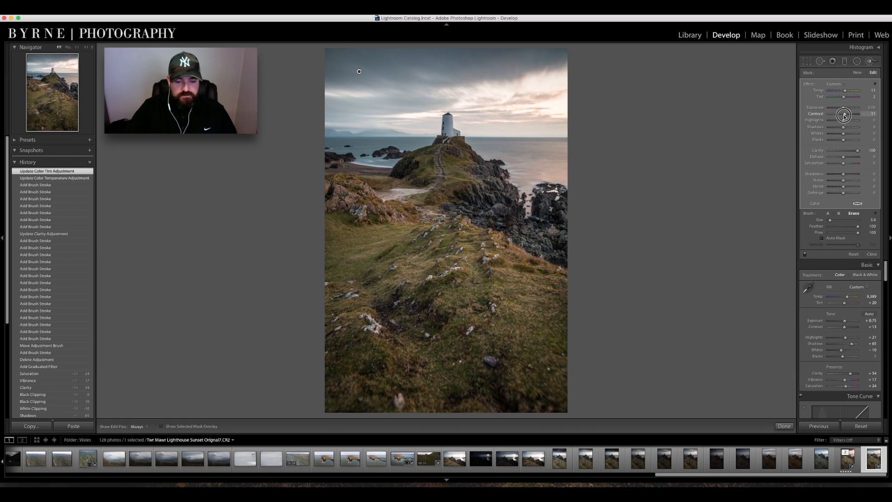
drag(845, 116, 845, 116)
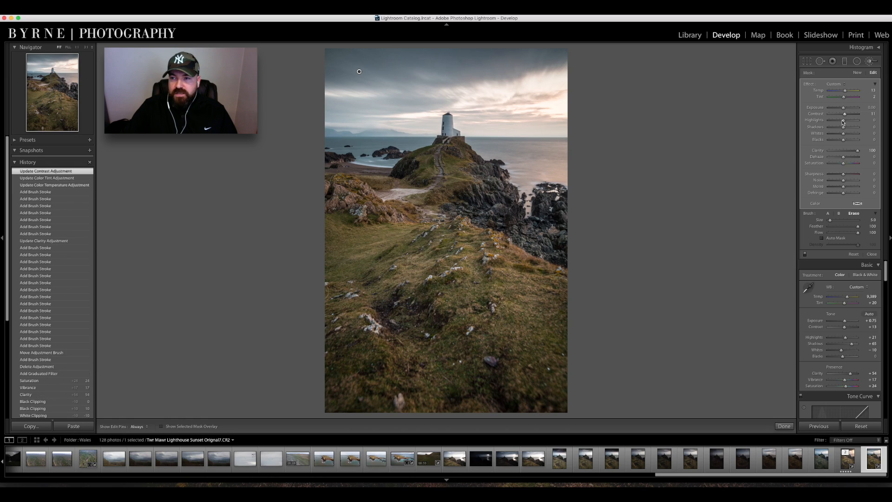
Set the sky mask's Highlights to -7, Shadows to -17 and Saturation to 68.
drag(844, 121, 843, 122)
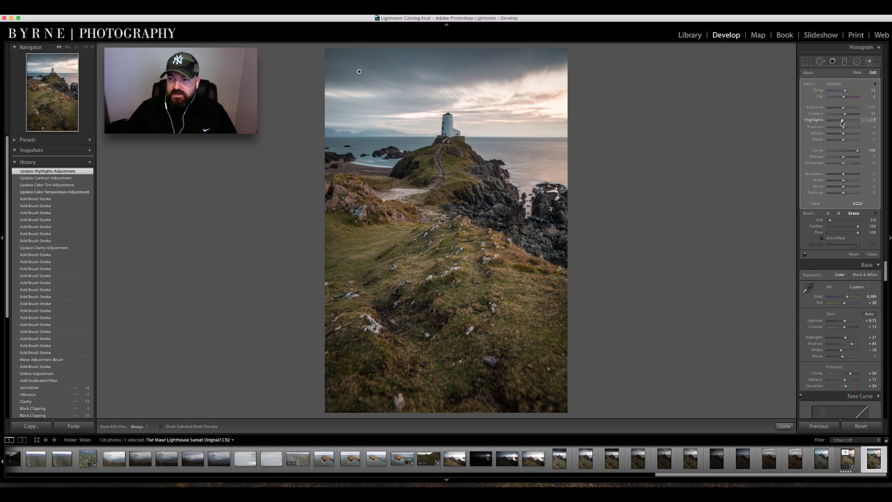
drag(842, 128, 841, 128)
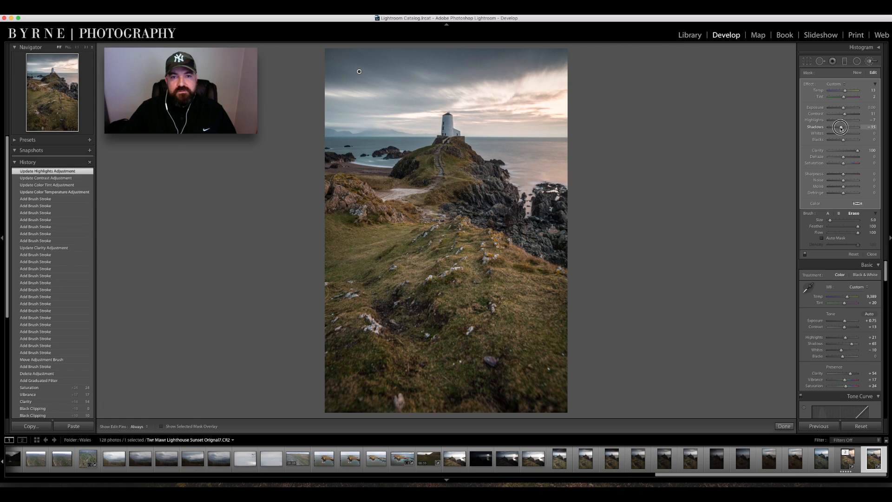
drag(841, 128, 840, 128)
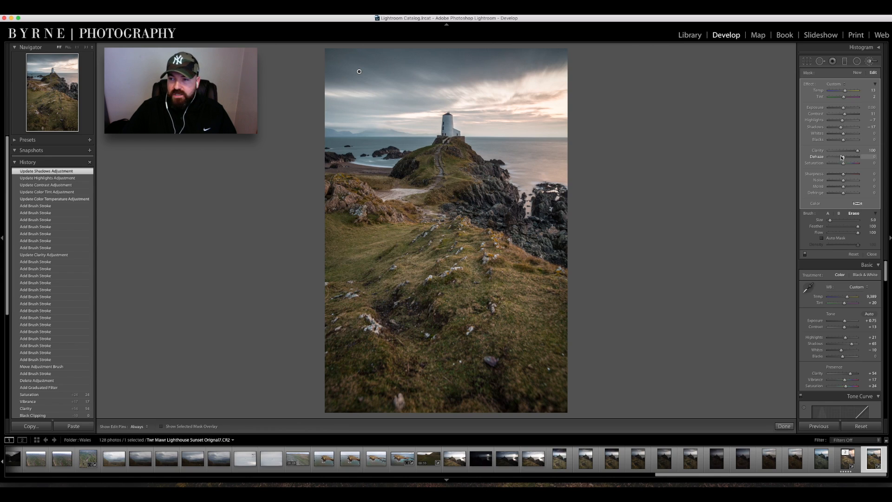
drag(844, 166, 854, 166)
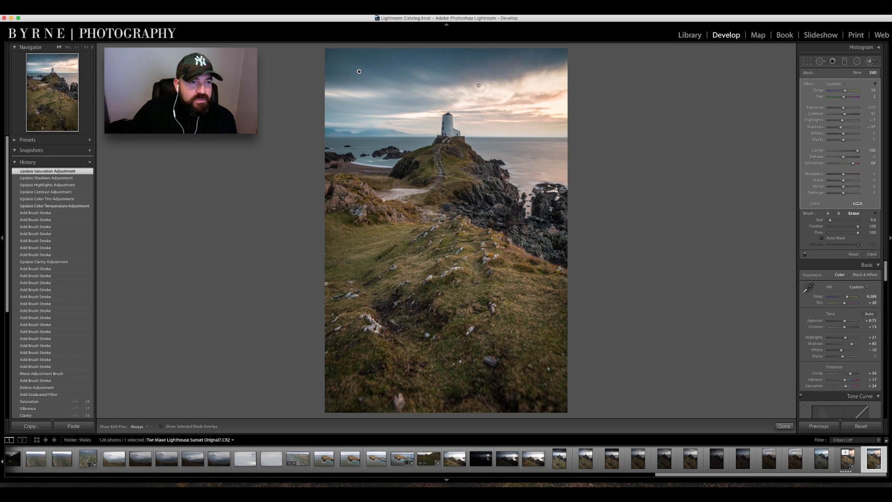
Set the sky mask's Noise reduction to 14 and finish the brush adjustment, returning to the whole photo.
click(48, 62)
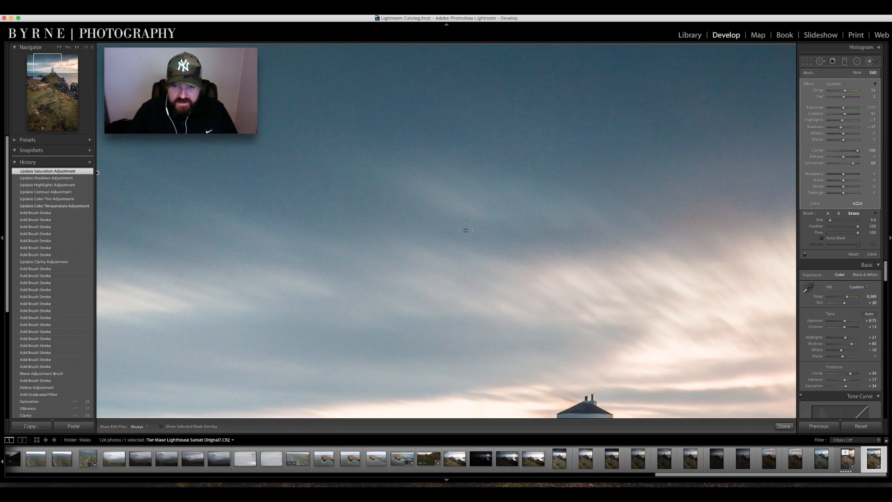
key(z)
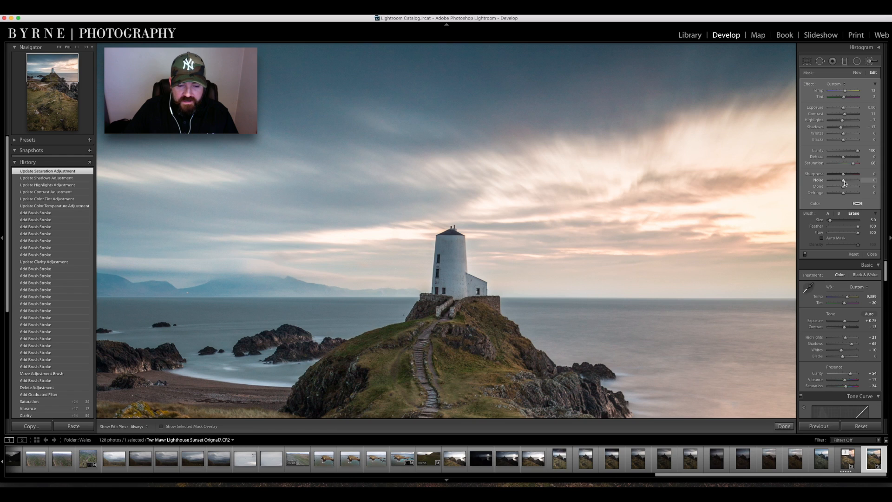
drag(845, 182, 846, 181)
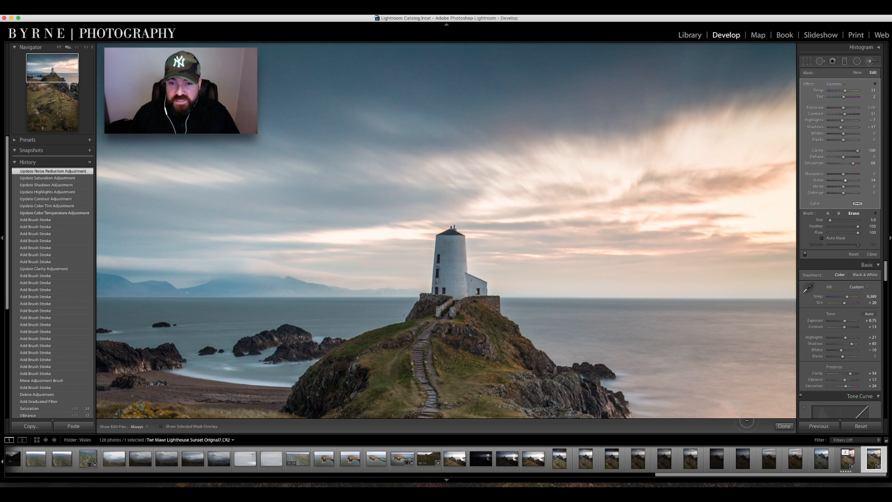
click(785, 426)
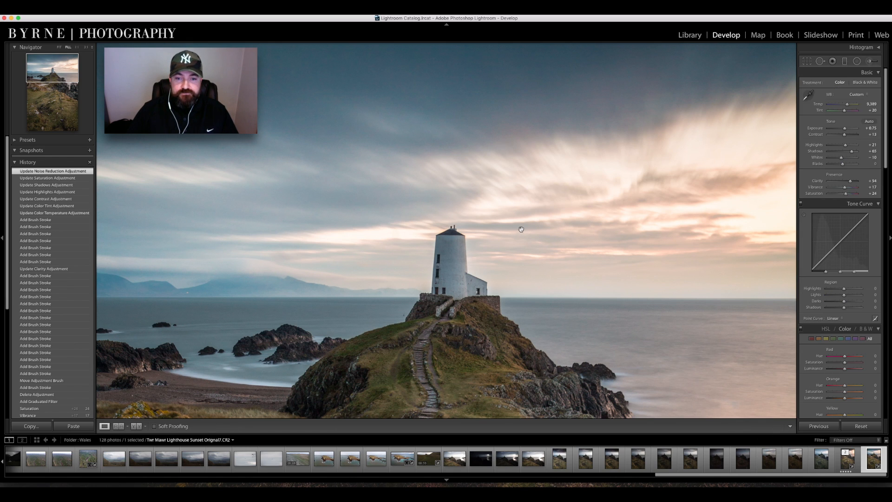
click(522, 231)
click(522, 229)
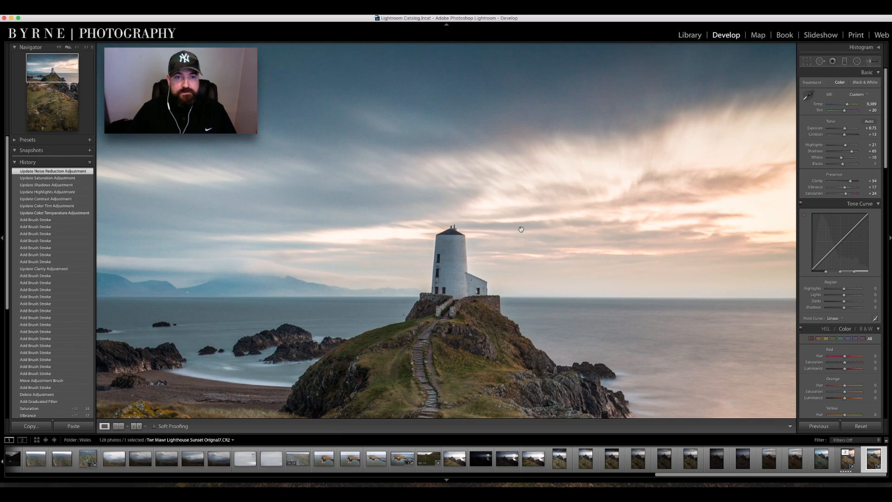
click(521, 229)
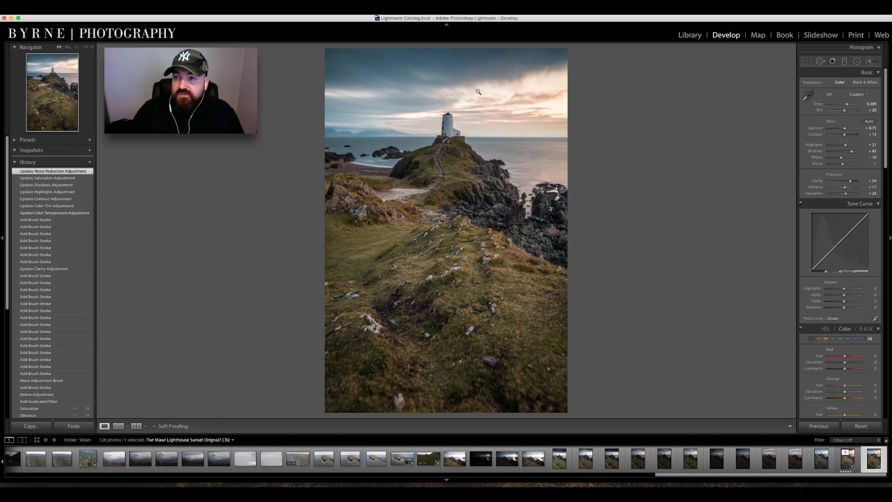
Add a perfectly level graduated filter across the sky, fading out from above the lighthouse down to just above the horizon.
click(844, 60)
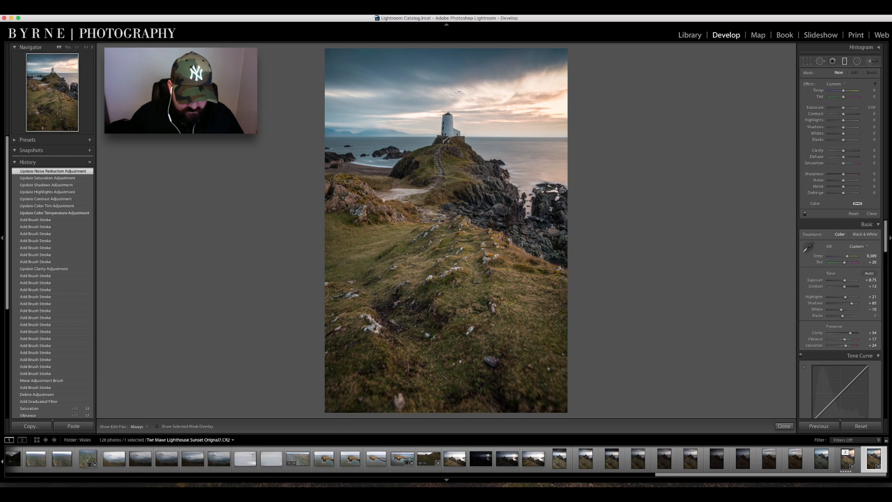
key(shift)
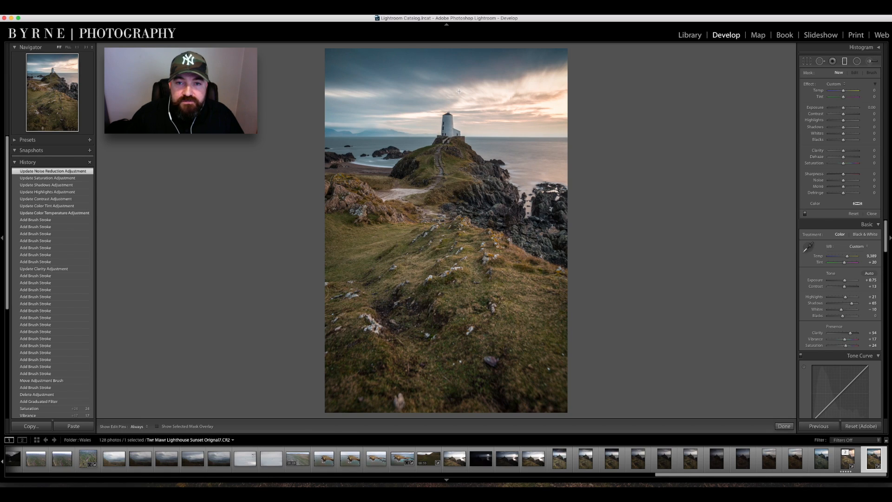
drag(459, 91, 457, 121)
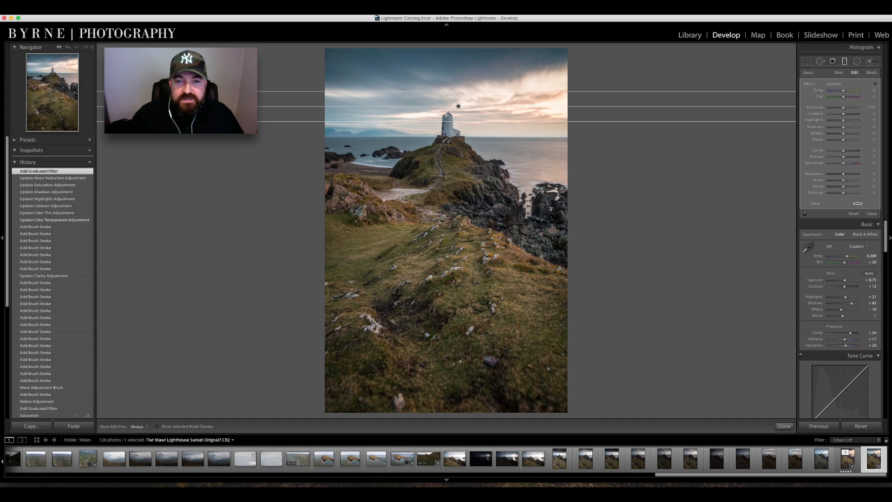
key(o)
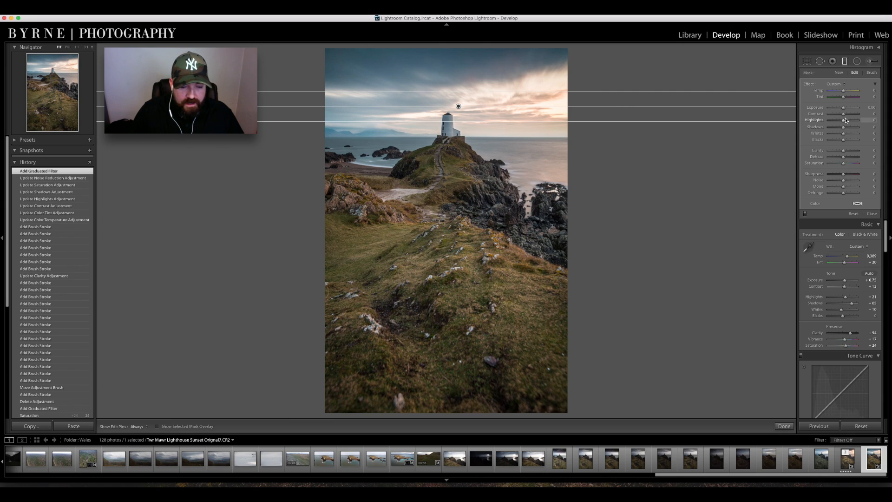
Set the graduated filter's Contrast to 36, Clarity to 100 and Noise reduction to 10.
drag(844, 117, 849, 116)
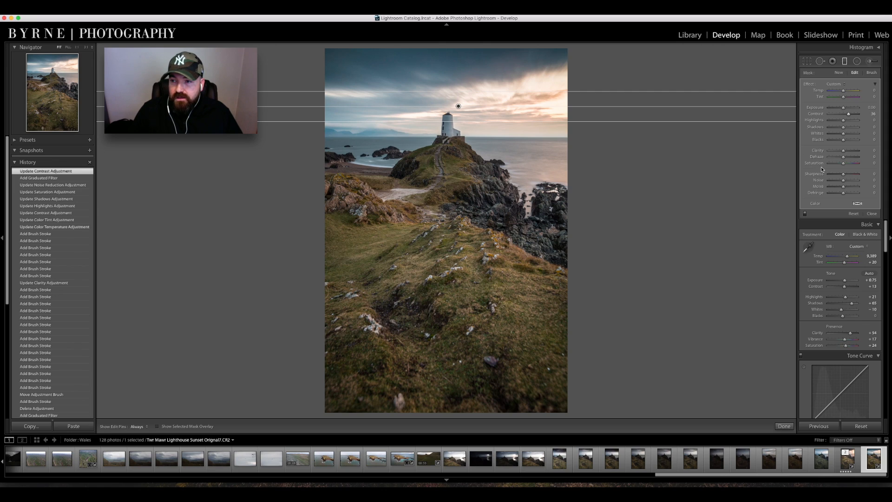
drag(844, 152, 874, 154)
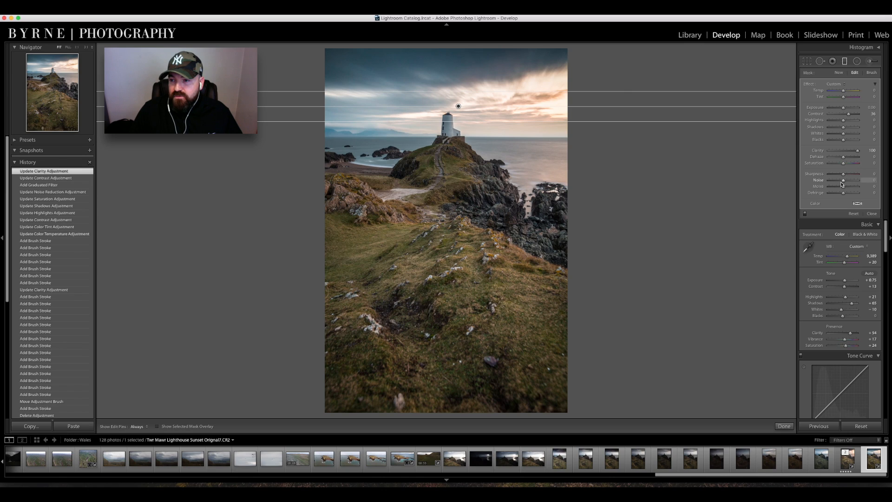
drag(843, 182, 845, 183)
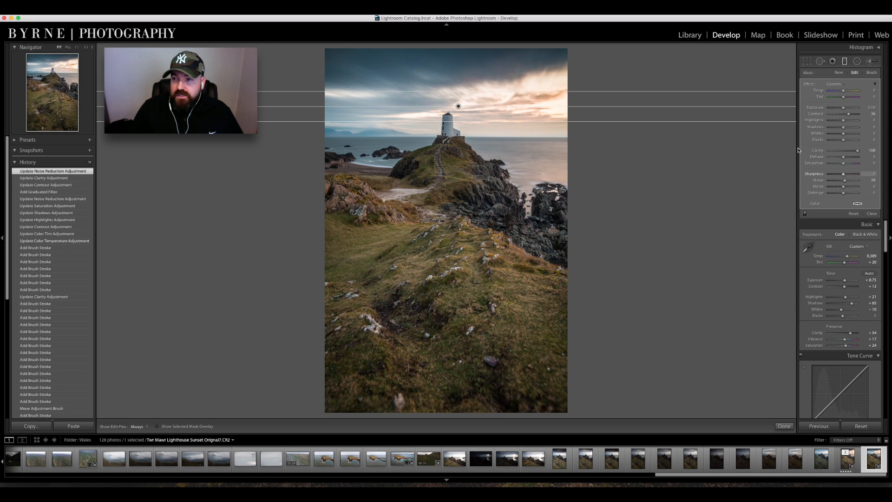
Set the graduated filter's Highlights to -11, Shadows to -20 and Saturation to 16, and finish the filter.
click(844, 122)
drag(844, 122, 842, 122)
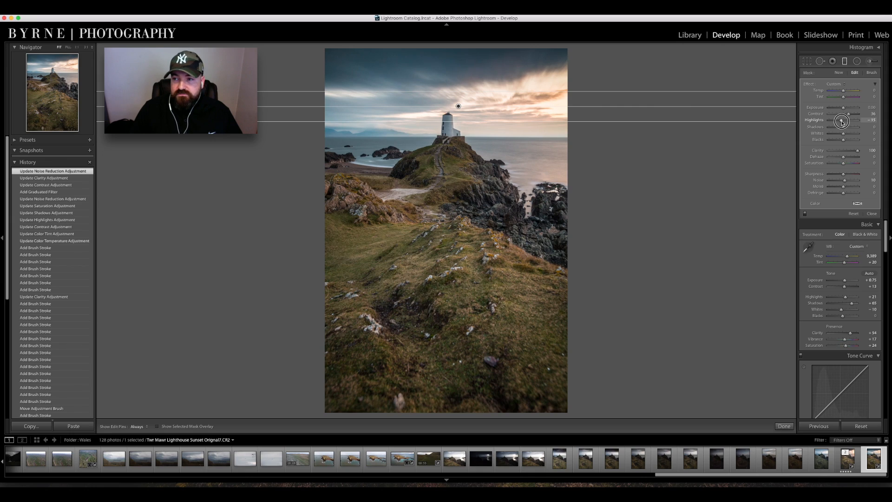
drag(842, 122, 842, 123)
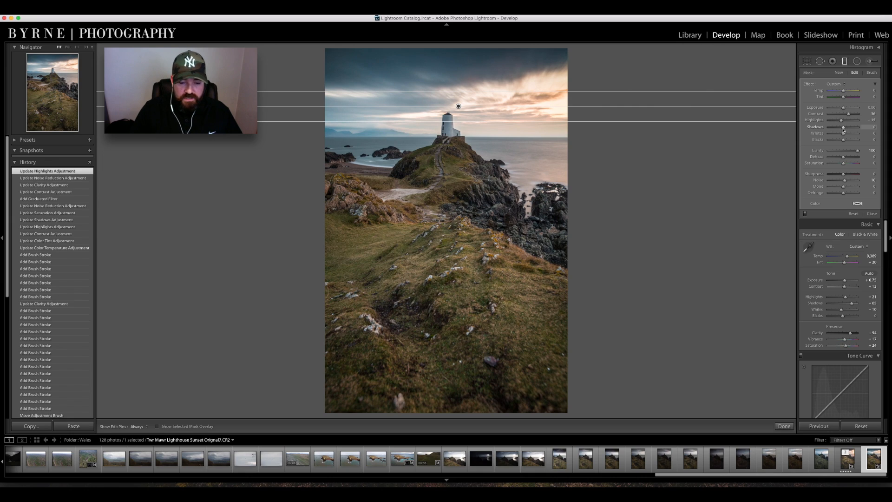
drag(844, 129, 841, 130)
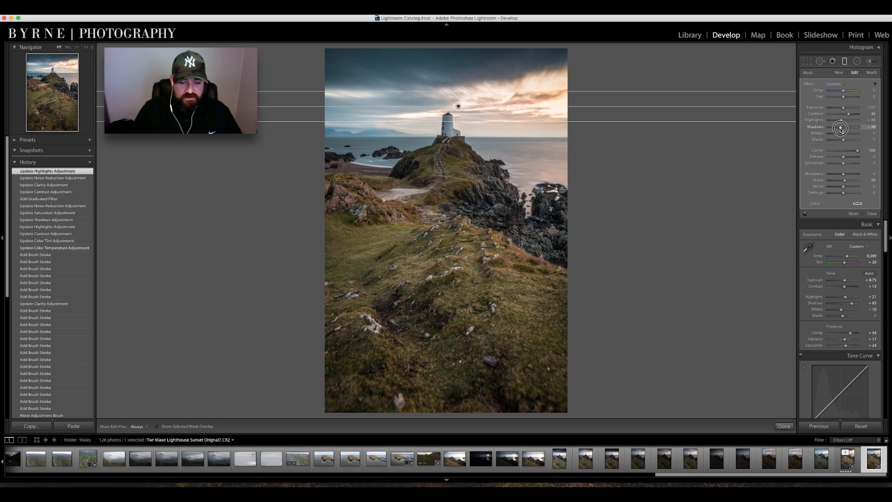
drag(841, 130, 841, 129)
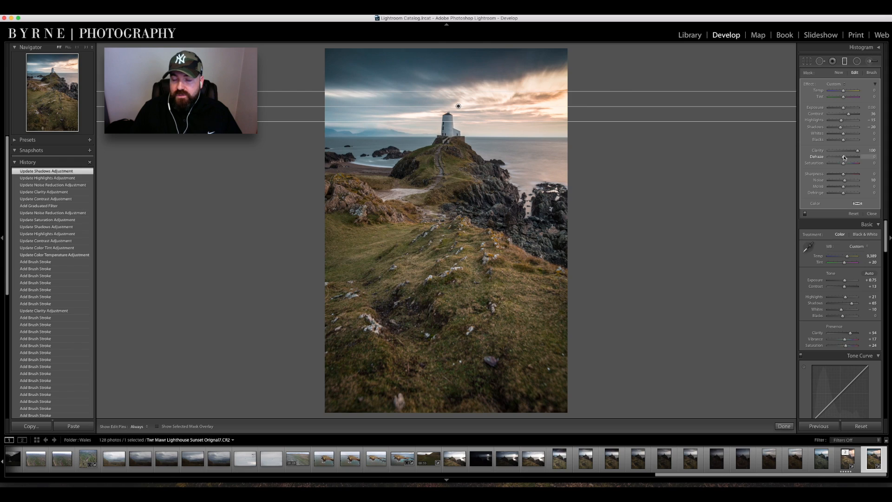
drag(844, 165, 845, 164)
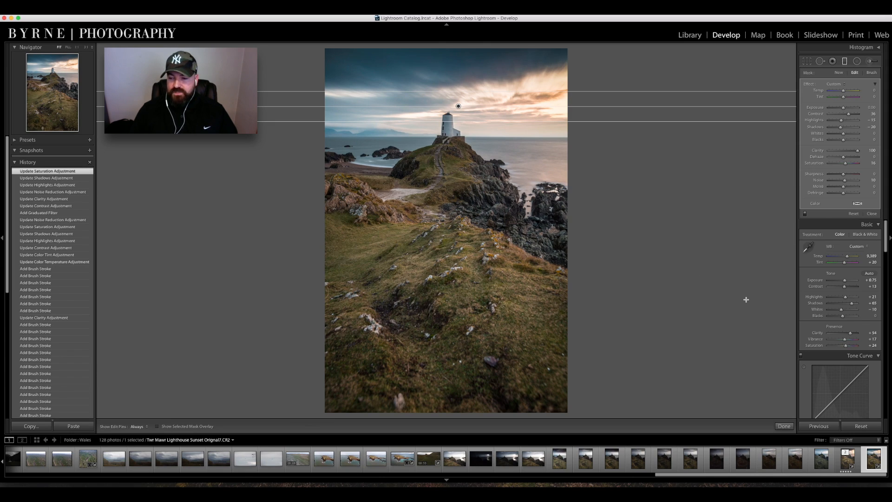
click(784, 426)
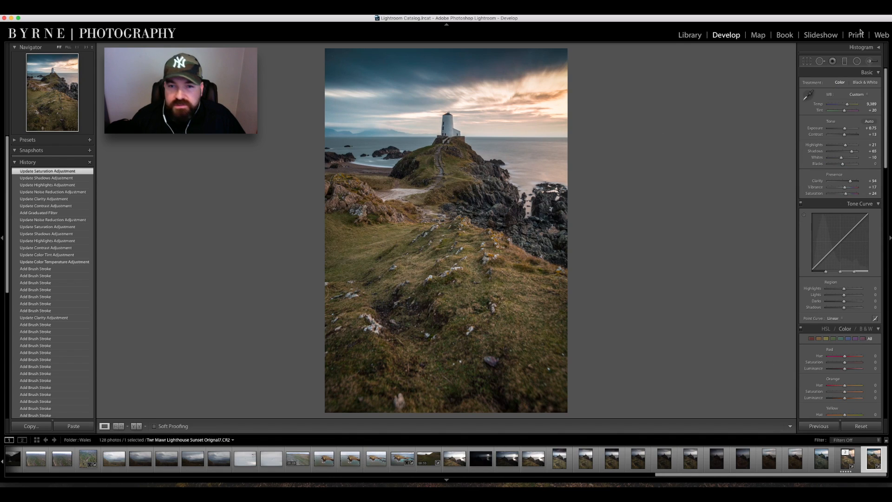
Reopen the sky brush adjustment and reduce the brush size to 10.
click(871, 61)
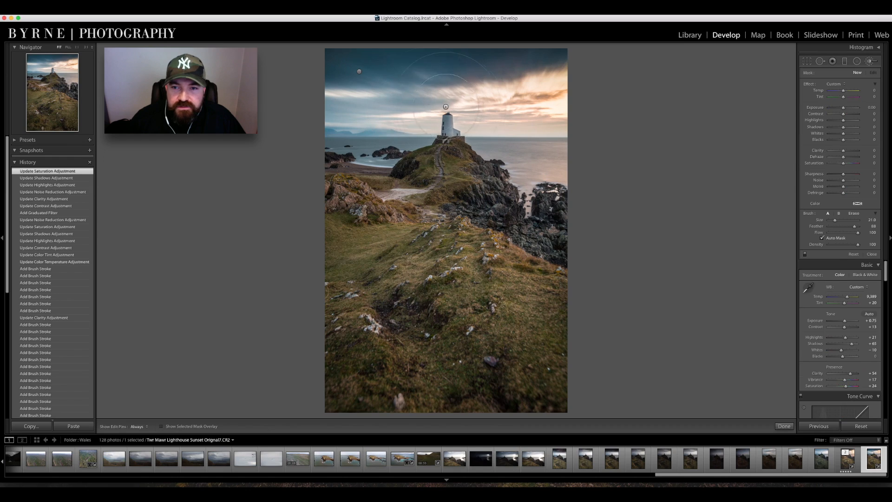
click(359, 72)
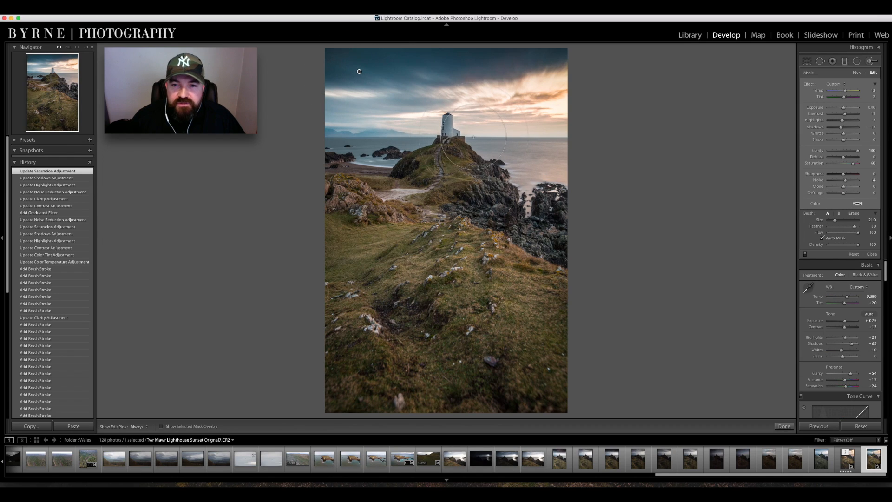
scroll(537, 153, down, 3)
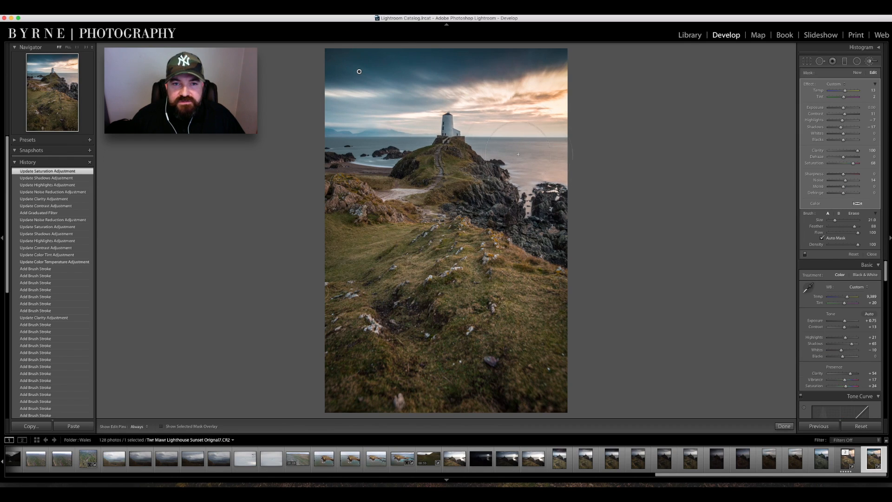
scroll(359, 72, down, 4)
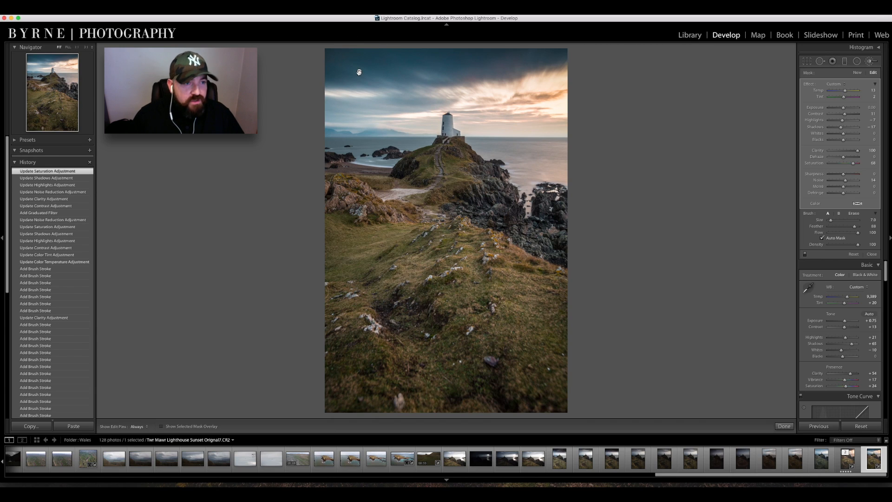
mouse_move(359, 72)
key(z)
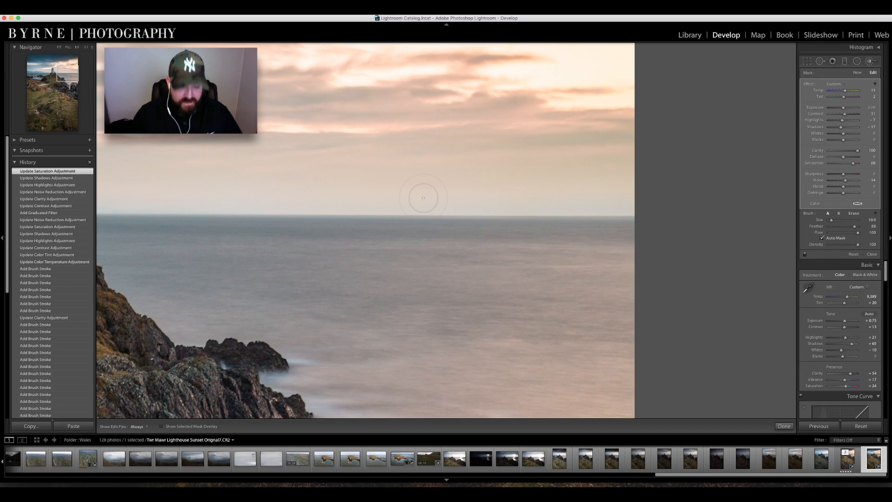
scroll(303, 144, up, 2)
key(Return)
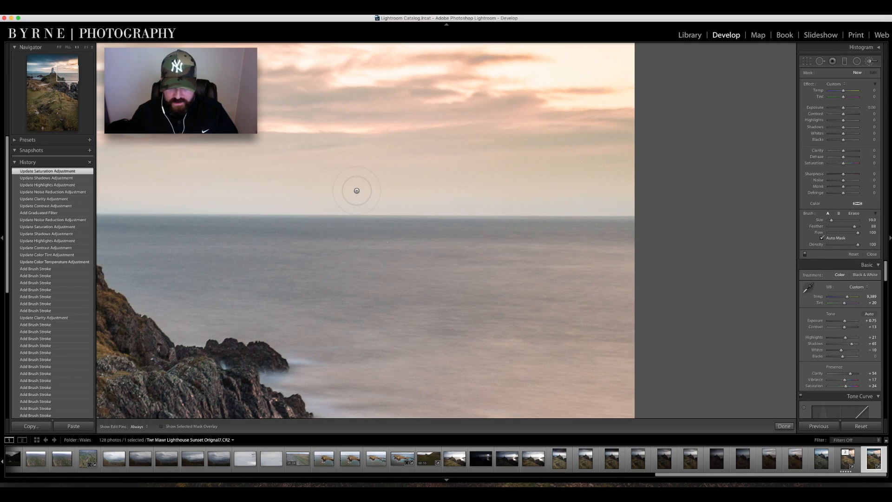
key(z)
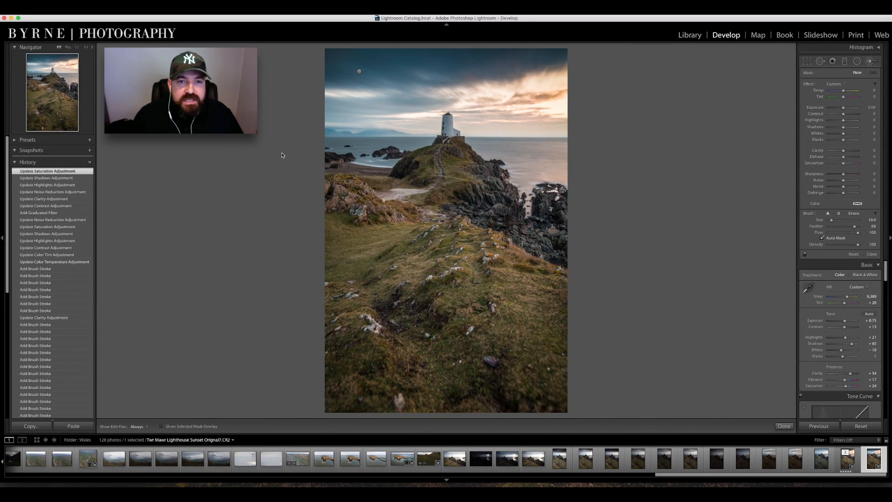
Reselect the sky mask, paint it down to the horizon beside the lighthouse headland at brush size 22, and show the mask overlay.
click(359, 72)
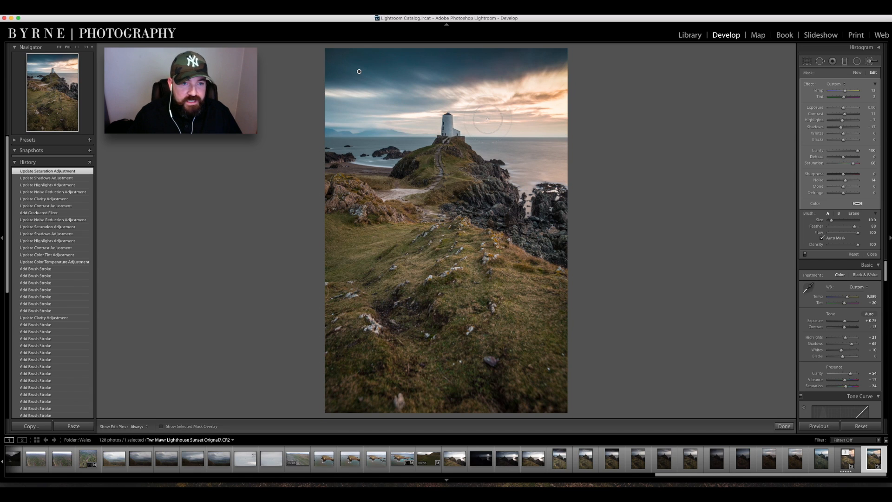
key(z)
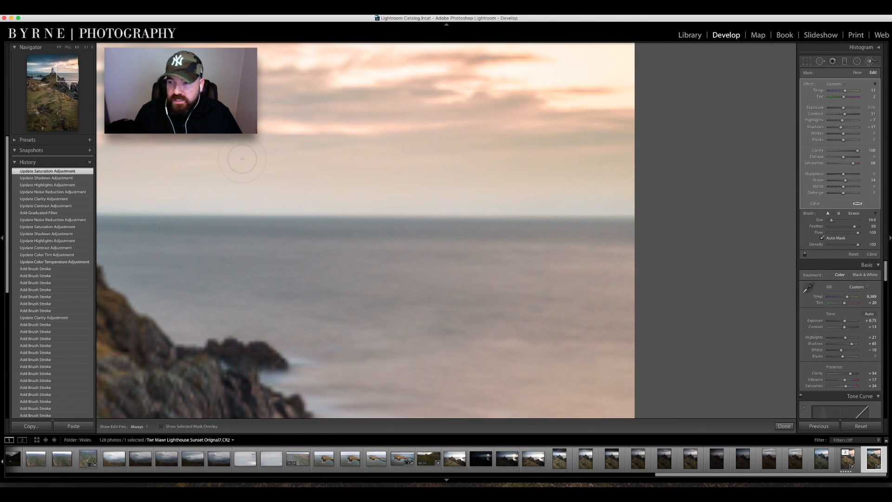
scroll(189, 163, up, 5)
drag(163, 159, 480, 166)
mouse_move(588, 168)
mouse_down()
mouse_move(605, 170)
mouse_move(607, 181)
mouse_move(448, 172)
mouse_move(174, 182)
mouse_move(128, 204)
mouse_move(132, 219)
mouse_up()
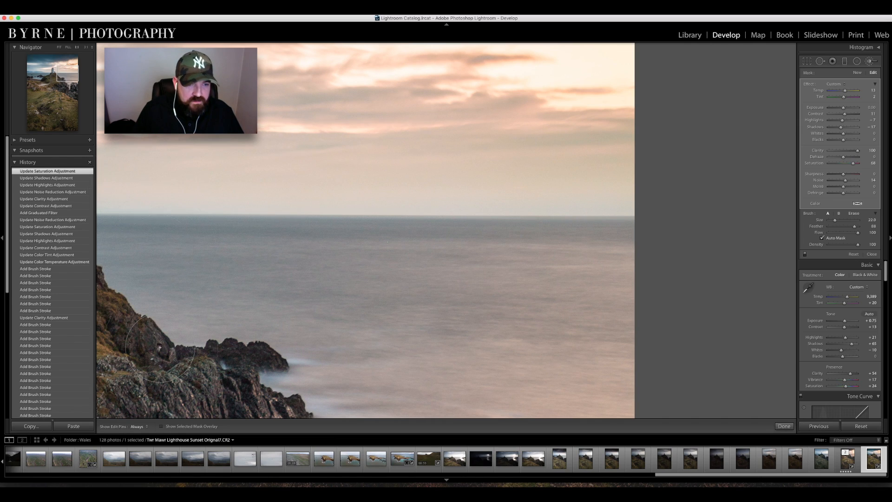
click(161, 426)
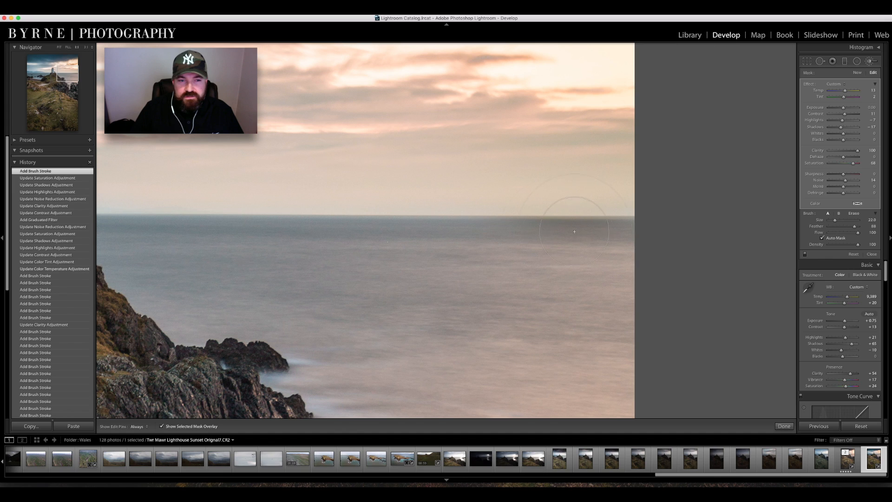
click(162, 427)
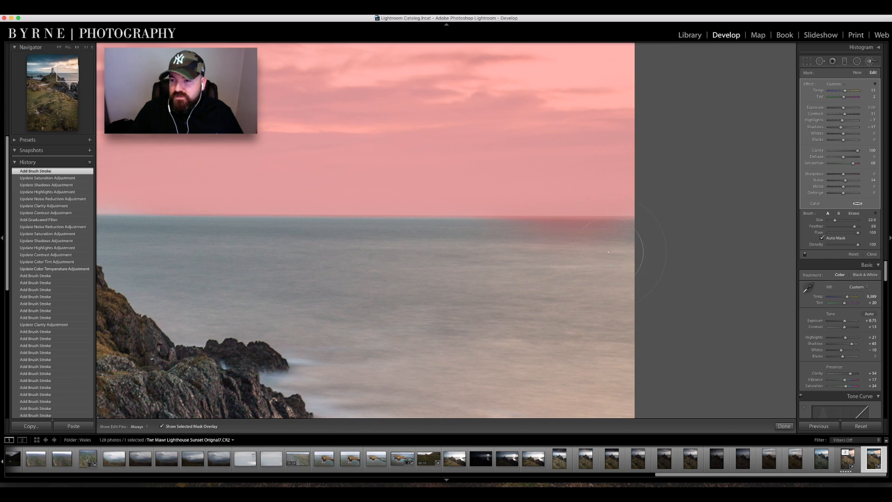
Erase the mask spill from the sea below the horizon with the eraser at size 16.
click(854, 214)
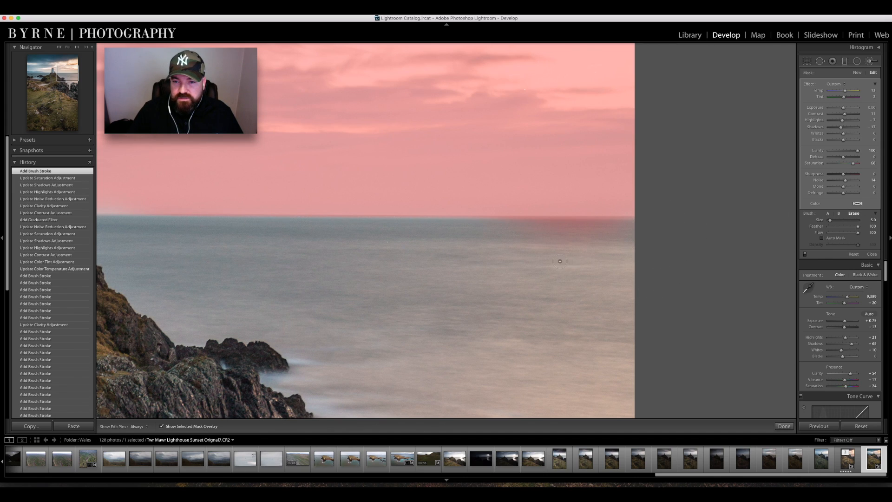
mouse_move(559, 261)
mouse_down()
mouse_move(588, 263)
mouse_move(537, 262)
mouse_move(593, 261)
mouse_move(531, 260)
mouse_move(611, 258)
mouse_up()
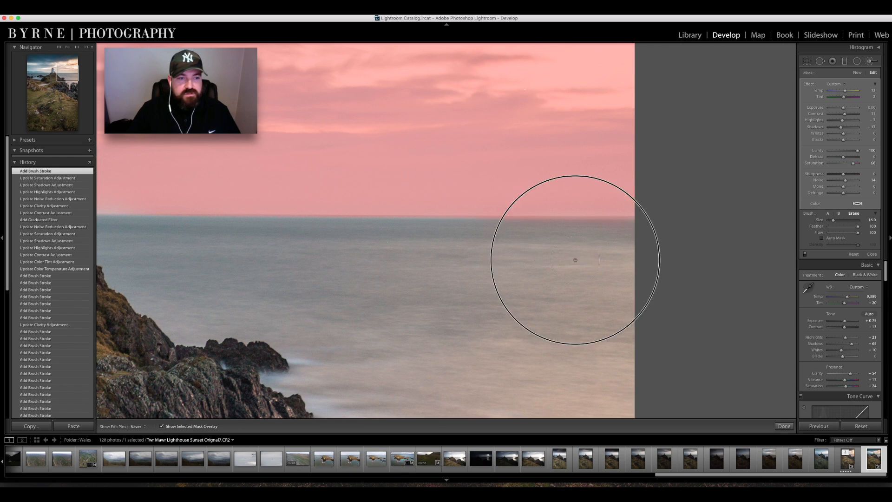
drag(473, 263, 446, 265)
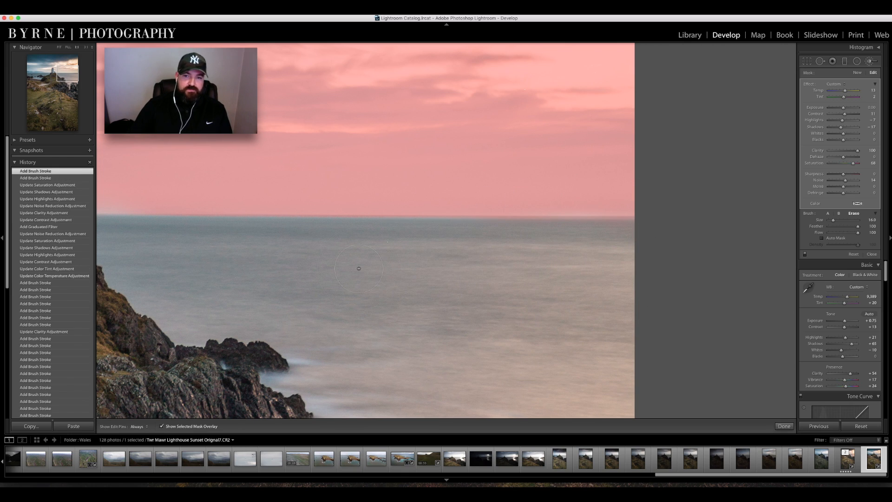
Paint the remaining sky around the lighthouse and above the distant mountains into the mask at brush size 22.
drag(370, 257, 602, 258)
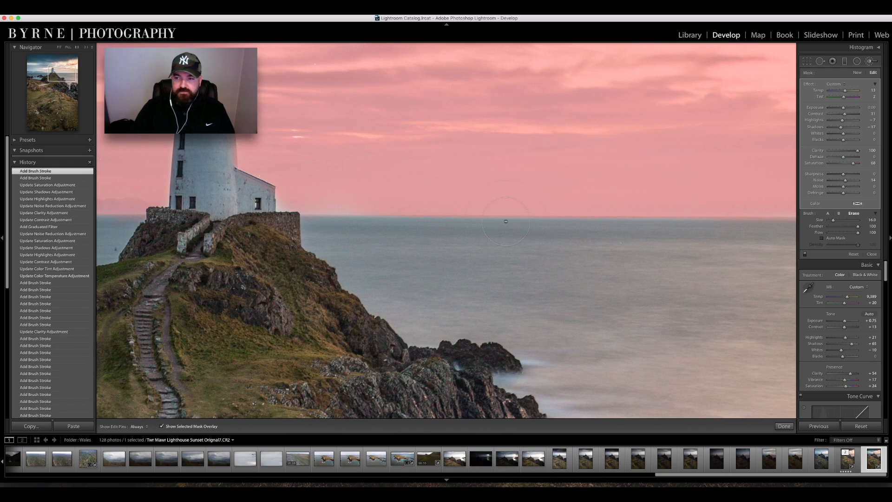
click(827, 213)
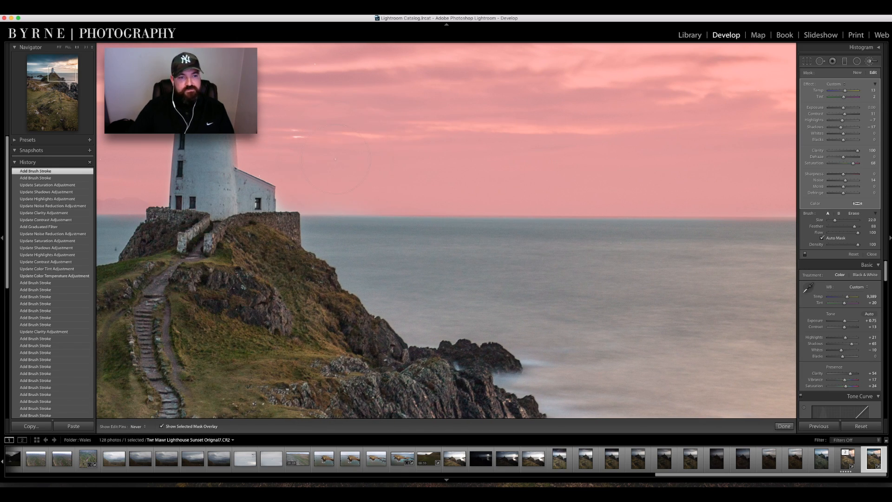
click(457, 152)
drag(209, 275, 532, 244)
drag(334, 220, 581, 241)
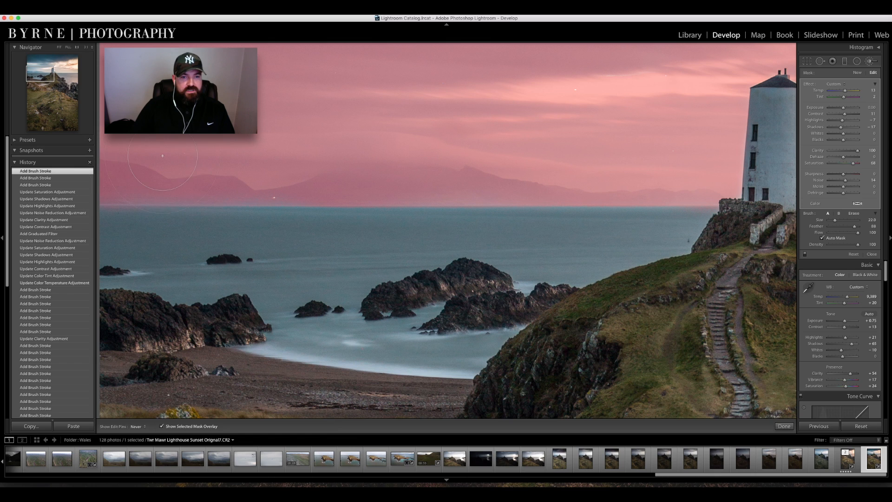
drag(510, 159, 516, 159)
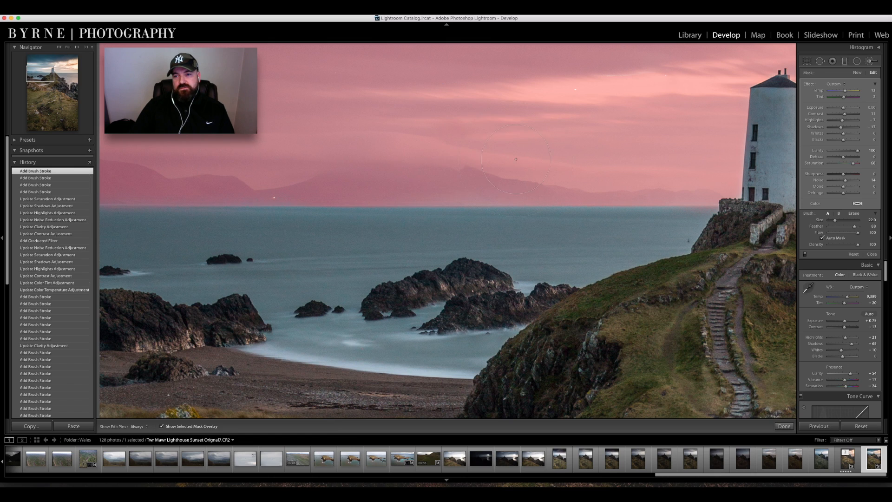
Erase the mask spill from the rocks and horizon beside the lighthouse base with a smaller eraser.
click(854, 214)
scroll(713, 228, down, 10)
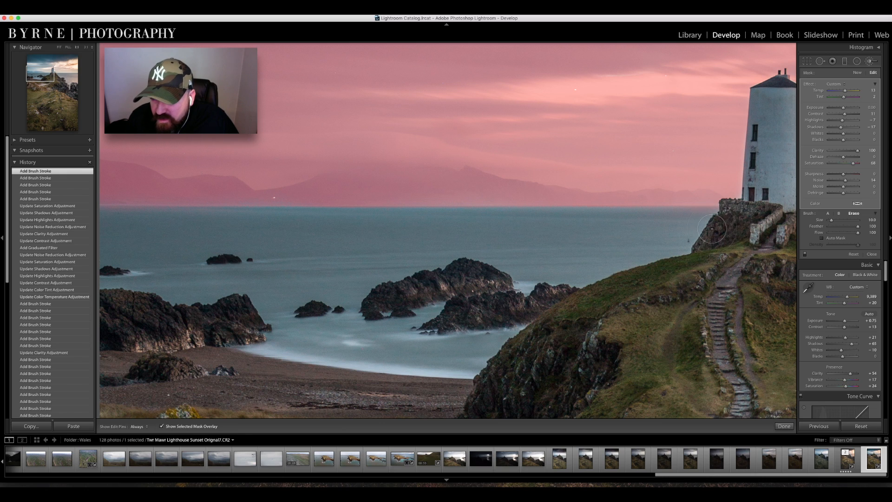
key(h)
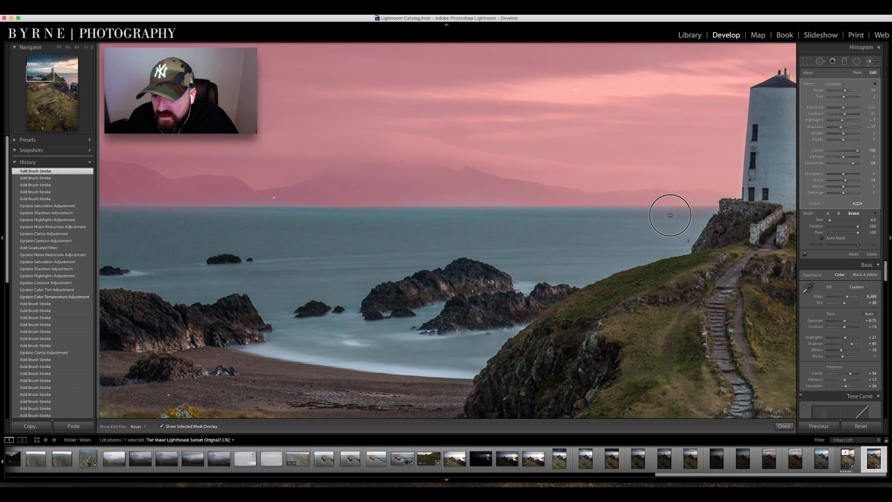
alt+click(724, 227)
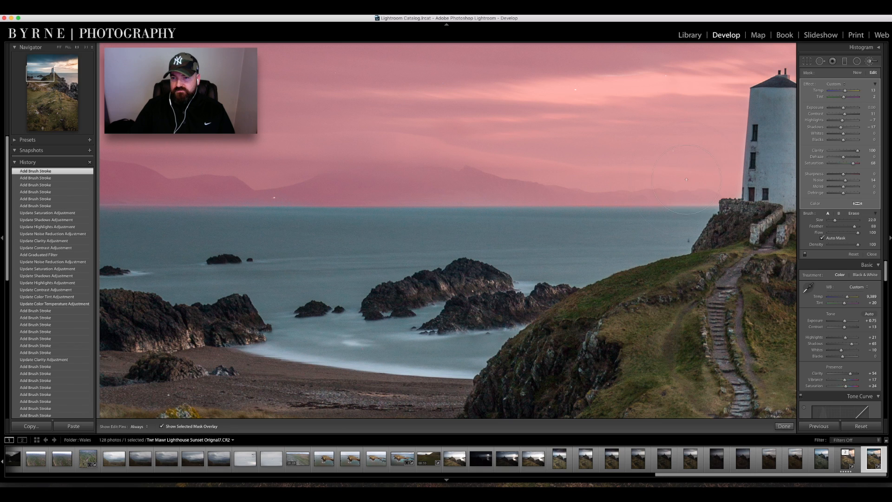
Add a last sky brush stroke beside the lighthouse, hide the mask overlay and finish the brush adjustment.
click(701, 155)
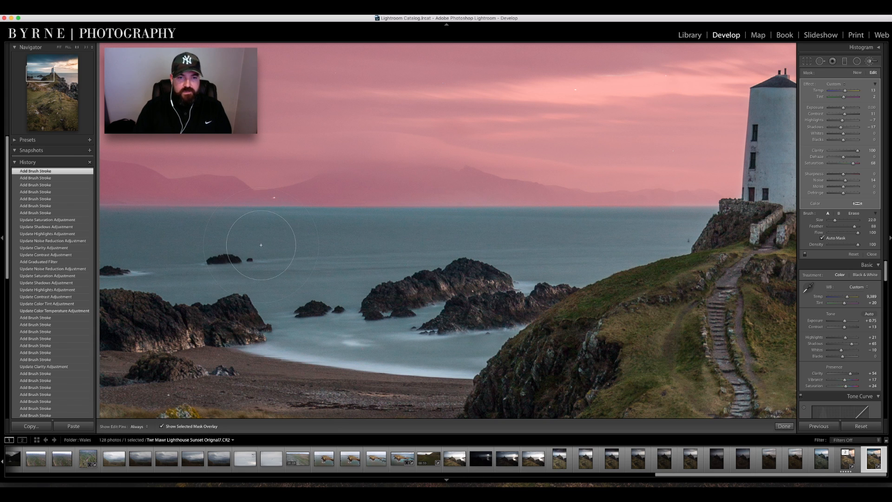
key(z)
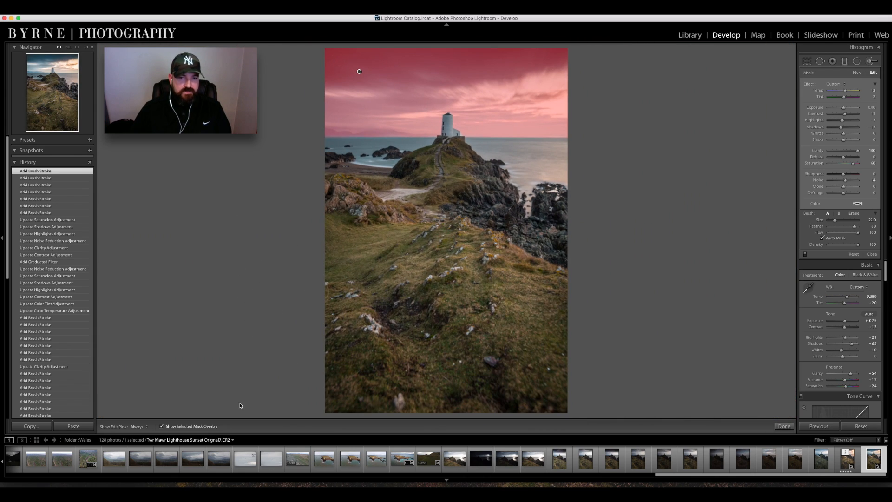
click(161, 426)
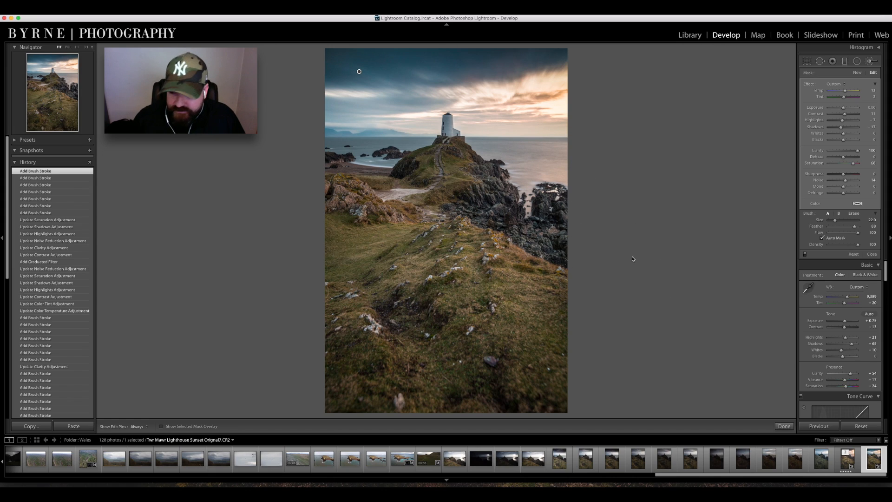
click(784, 426)
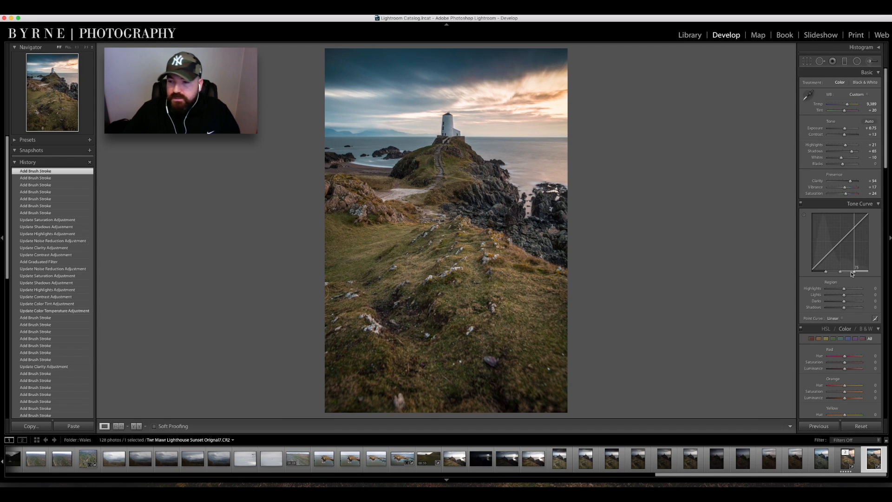
Anchor the RGB point curve at its quarter, half and three-quarter marks, and lift the black point to about 13% for a faded look.
click(875, 318)
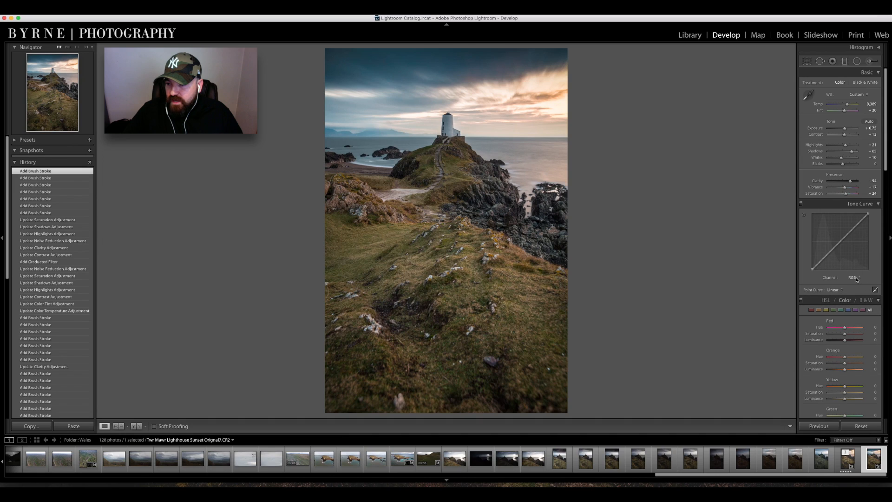
click(825, 256)
click(840, 241)
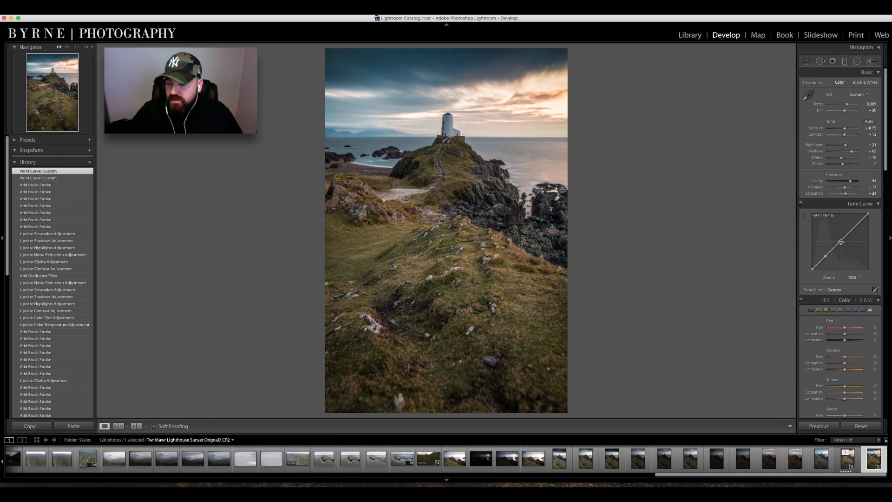
click(854, 227)
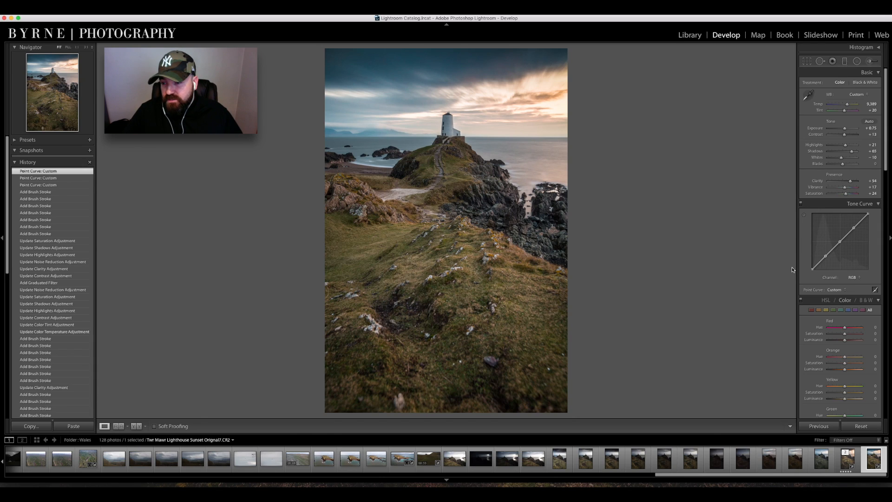
mouse_move(812, 269)
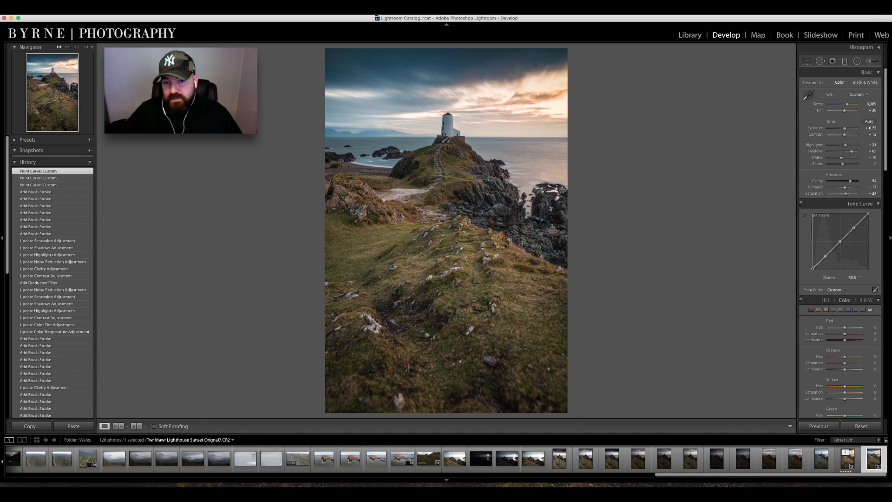
drag(813, 269, 814, 261)
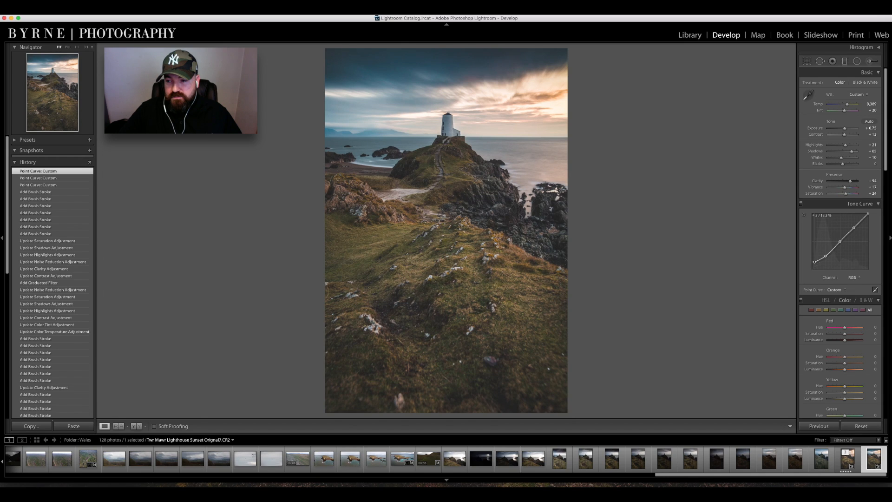
drag(815, 261, 814, 261)
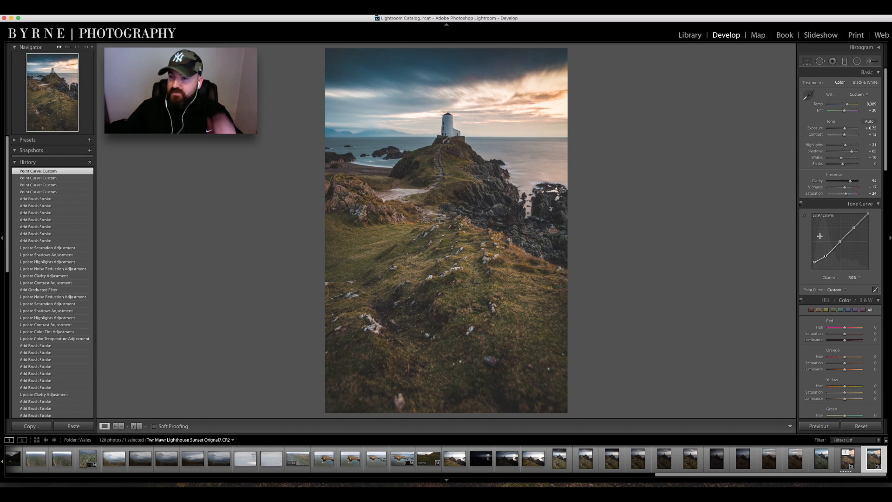
Raise the photo's overall Clarity to +69.
drag(851, 181, 853, 182)
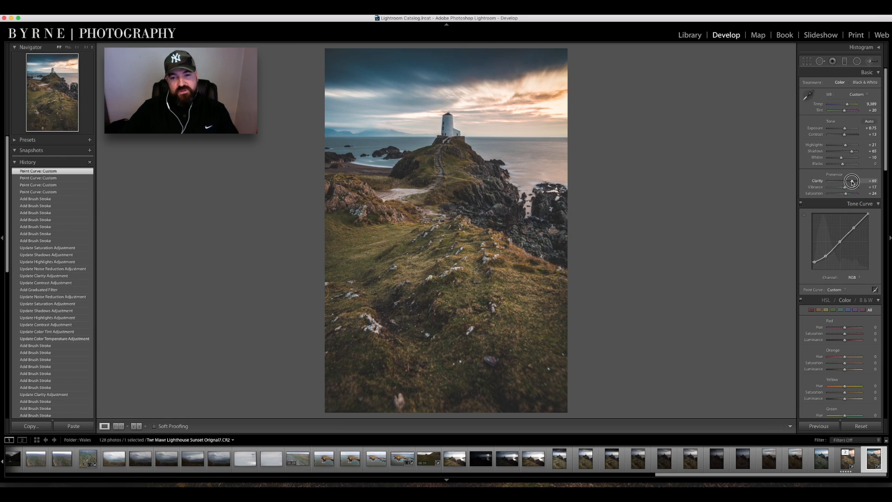
drag(852, 182, 853, 182)
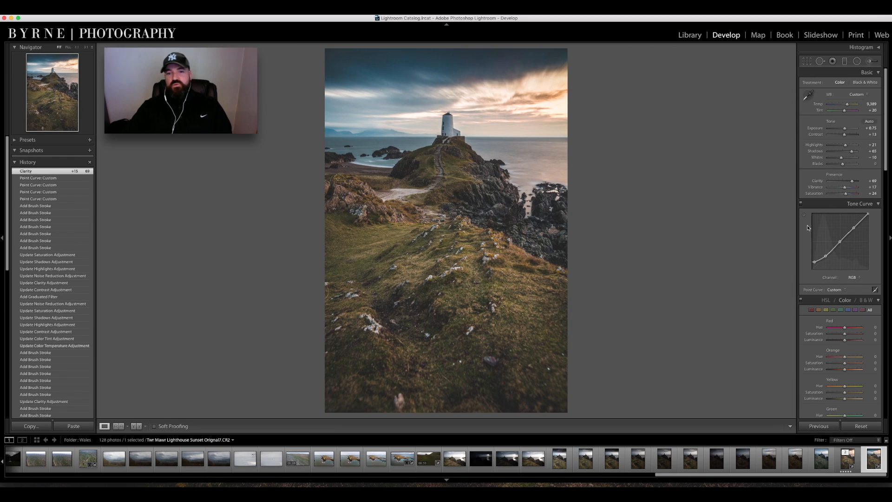
Set the tone curve regions to Highlights +36, Lights +7, Darks +14 and Shadows -5.
click(876, 289)
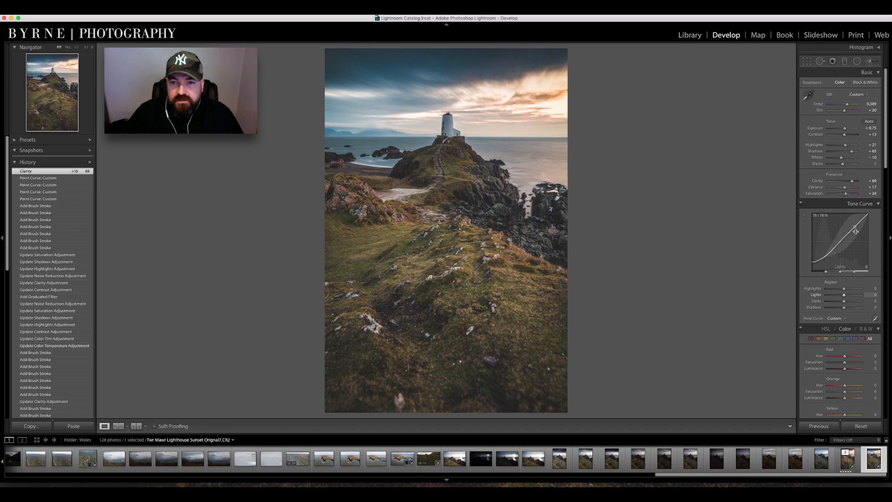
drag(845, 289, 851, 292)
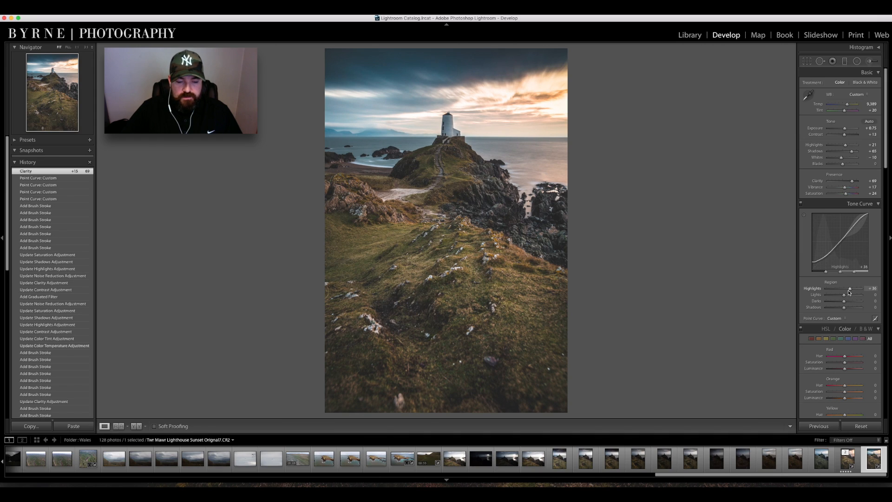
drag(844, 296, 845, 295)
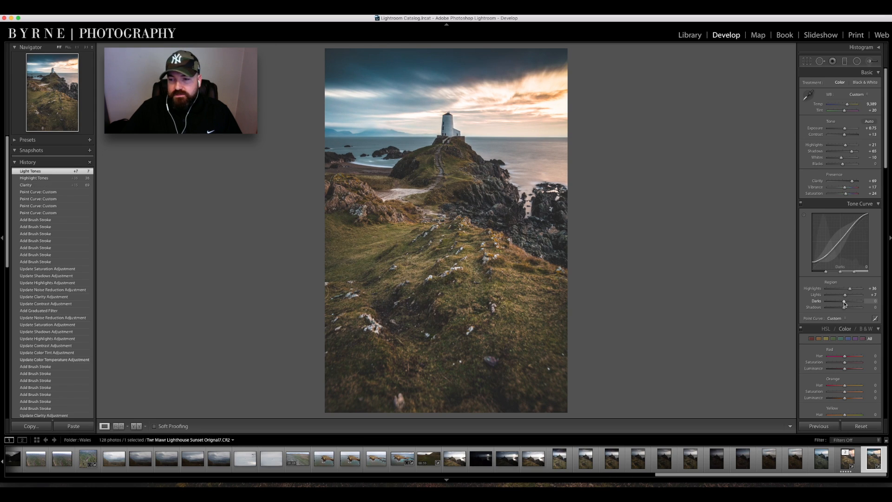
drag(845, 302, 847, 302)
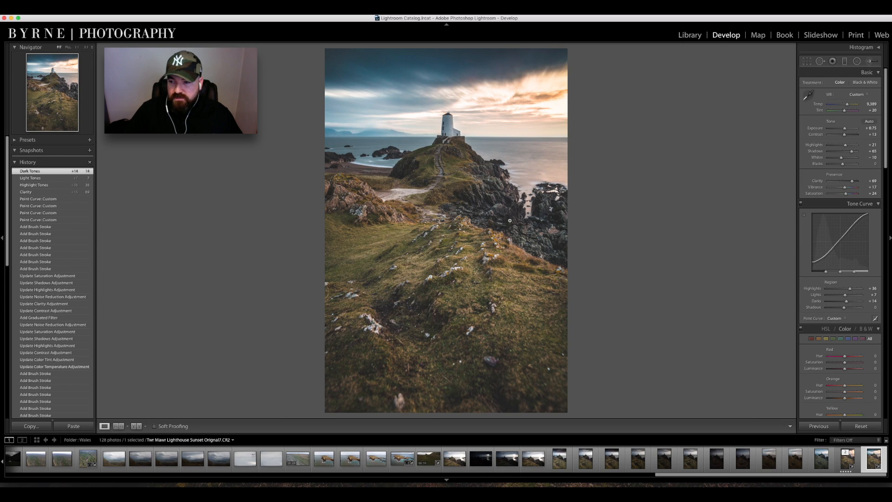
drag(843, 308, 844, 309)
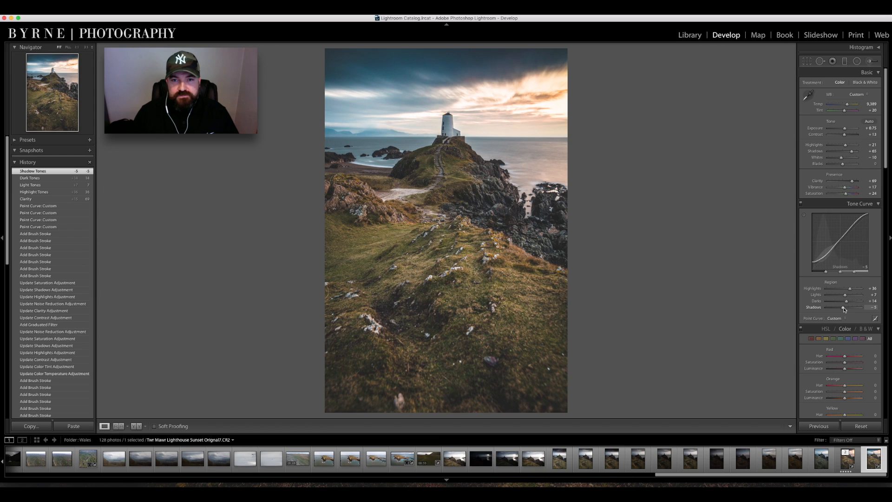
Set the orange colour adjustments to Saturation +9 and Luminance -9.
scroll(846, 305, down, 3)
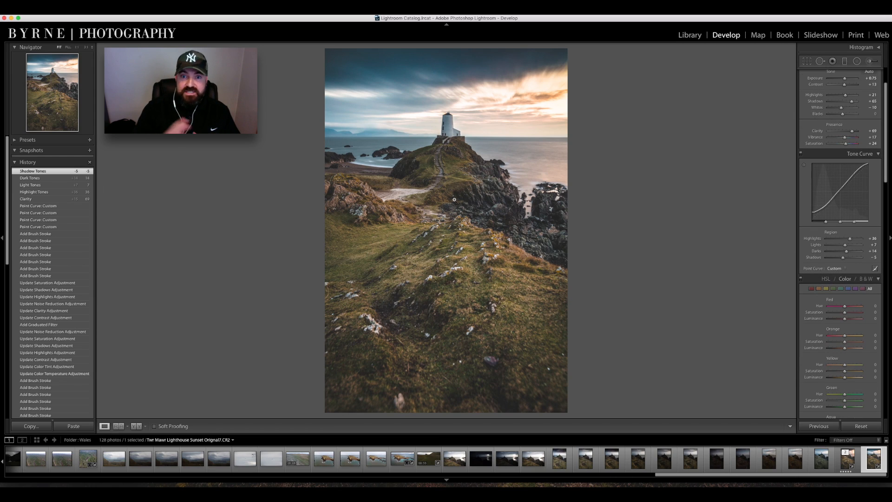
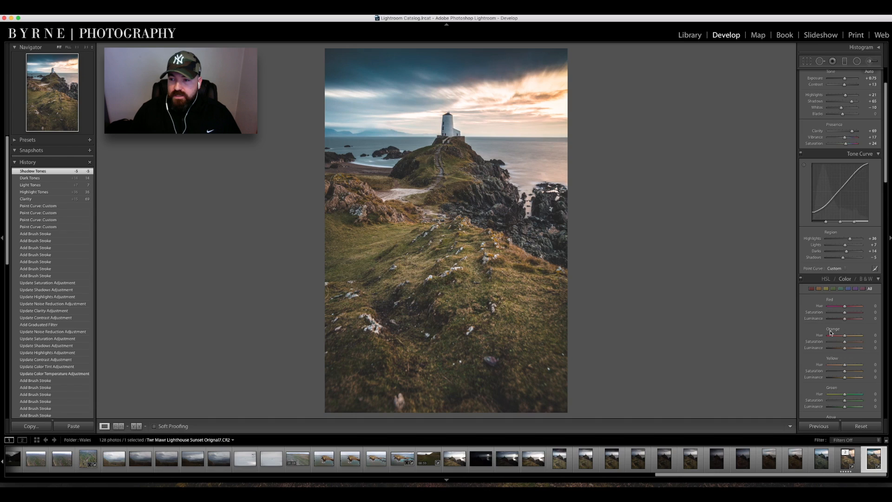
scroll(830, 330, down, 3)
scroll(821, 251, down, 3)
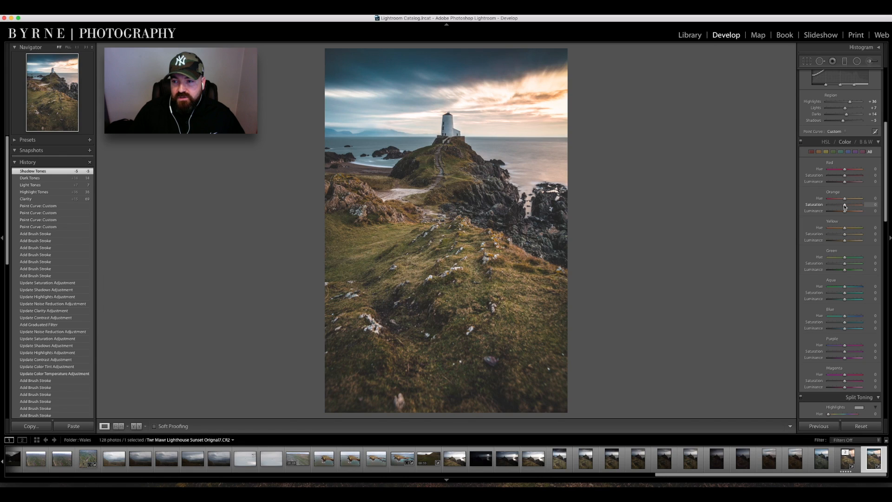
drag(845, 206, 845, 206)
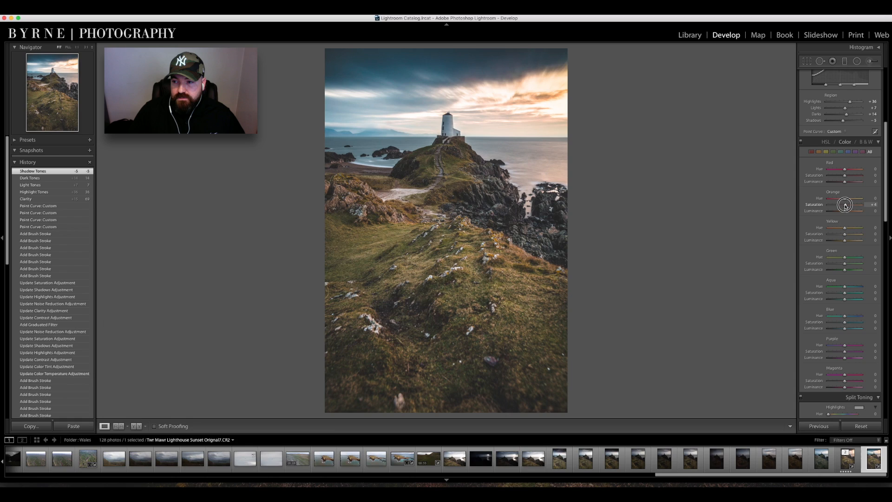
drag(845, 206, 845, 206)
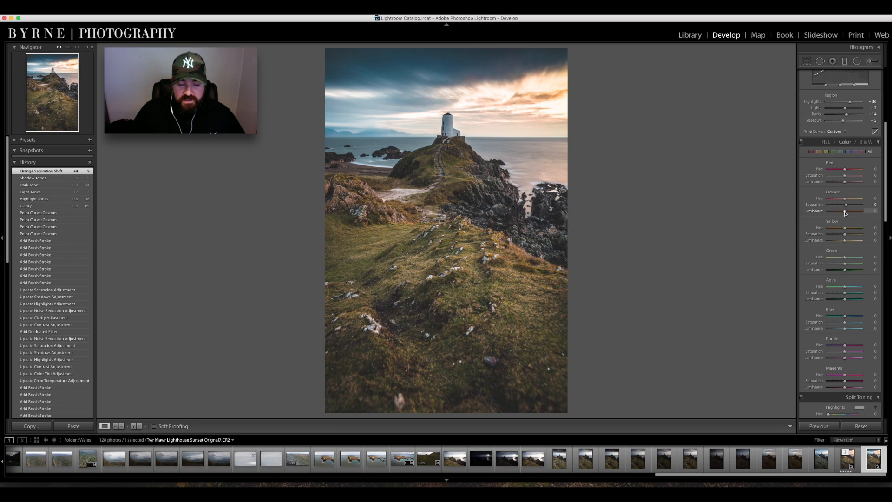
drag(845, 212, 843, 213)
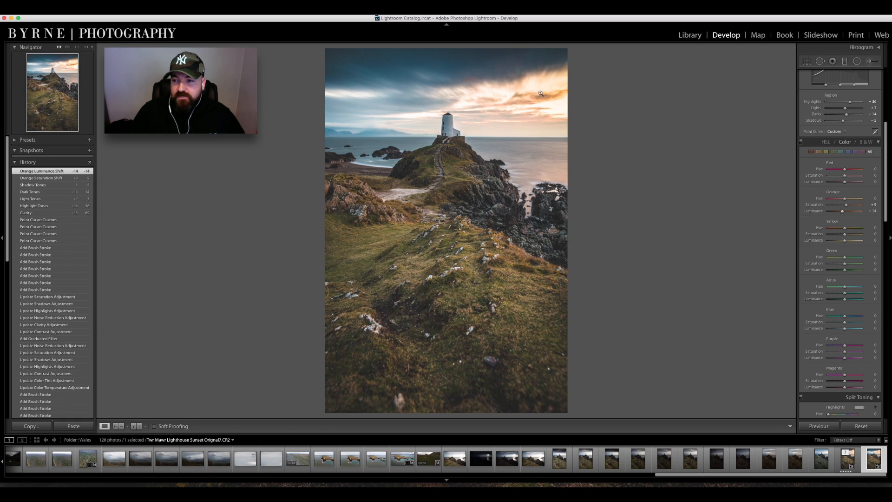
mouse_move(842, 213)
mouse_down()
mouse_move(850, 213)
mouse_move(820, 215)
mouse_move(843, 214)
mouse_up()
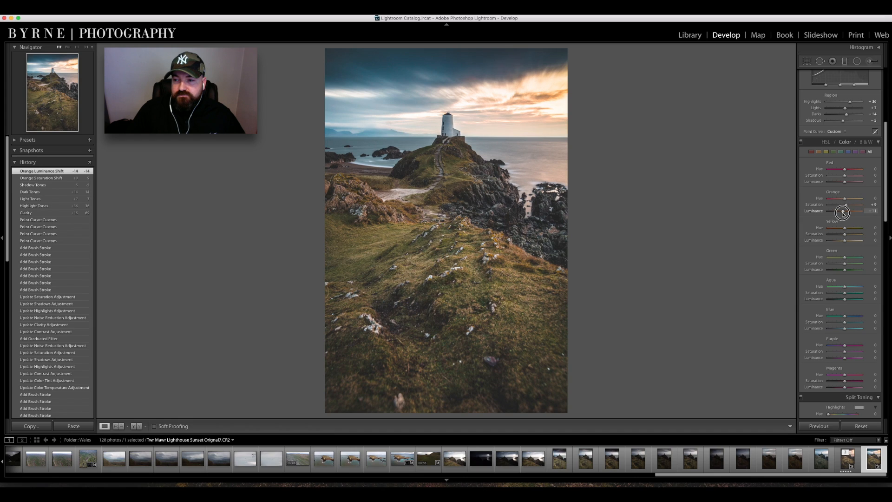
drag(844, 214, 844, 213)
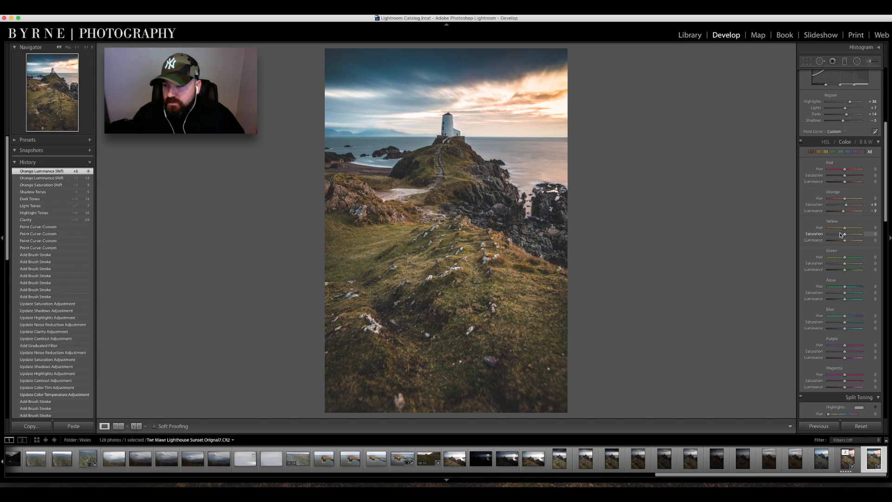
Set the yellow Luminance to +60 and Saturation to +11, and preview the earliest edits in the history for comparison.
mouse_move(845, 240)
mouse_down()
mouse_move(855, 242)
mouse_move(836, 242)
mouse_move(850, 243)
mouse_up()
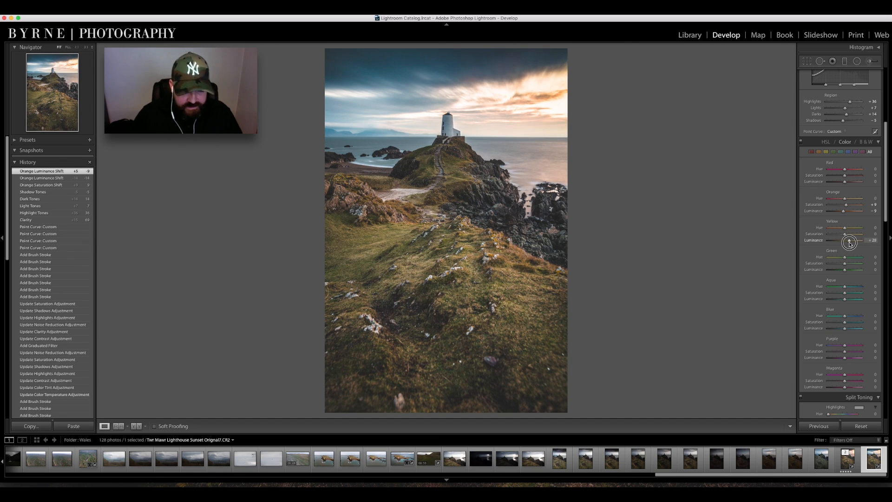
drag(850, 243, 847, 236)
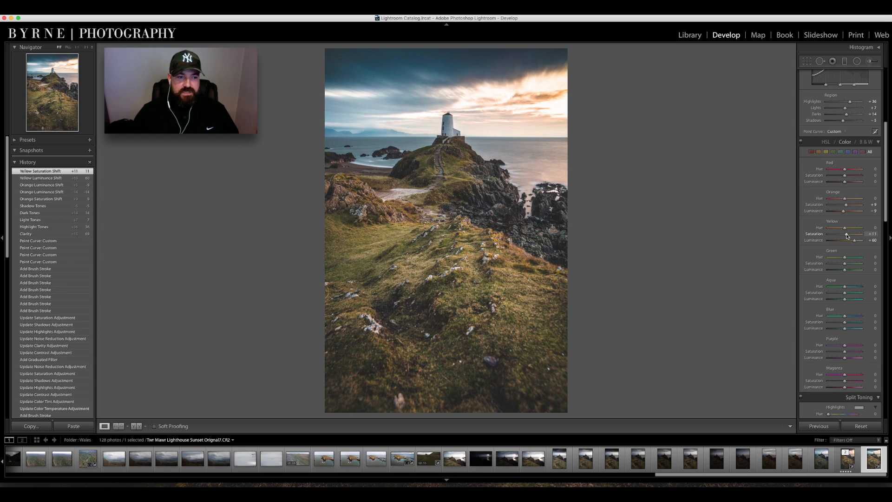
scroll(42, 286, down, 15)
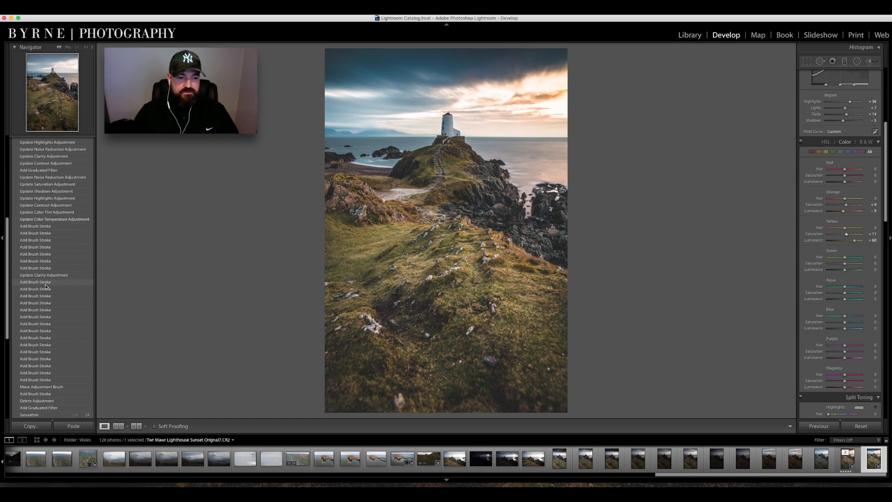
scroll(50, 289, down, 5)
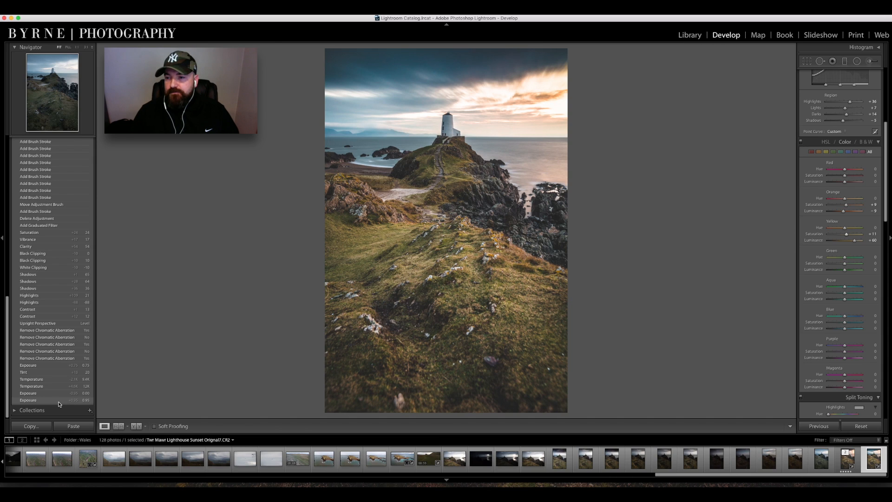
Set the green colour adjustments to Luminance -46 and Saturation +31.
scroll(853, 239, down, 5)
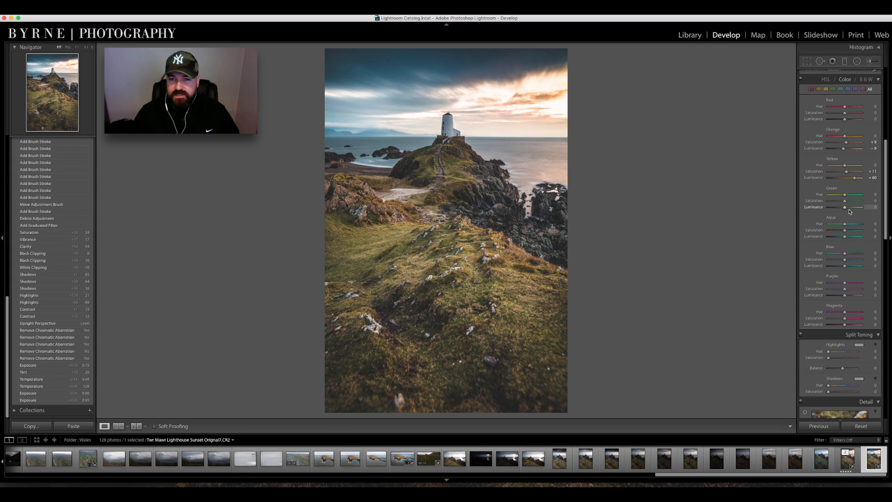
mouse_move(846, 208)
mouse_down()
mouse_move(831, 210)
mouse_move(842, 209)
mouse_up()
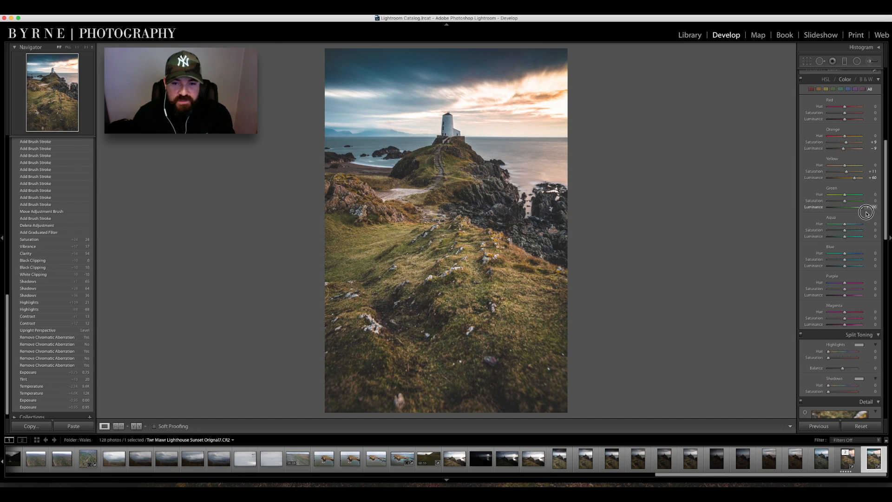
mouse_move(842, 212)
mouse_down()
mouse_move(813, 222)
mouse_move(852, 213)
mouse_move(832, 215)
mouse_up()
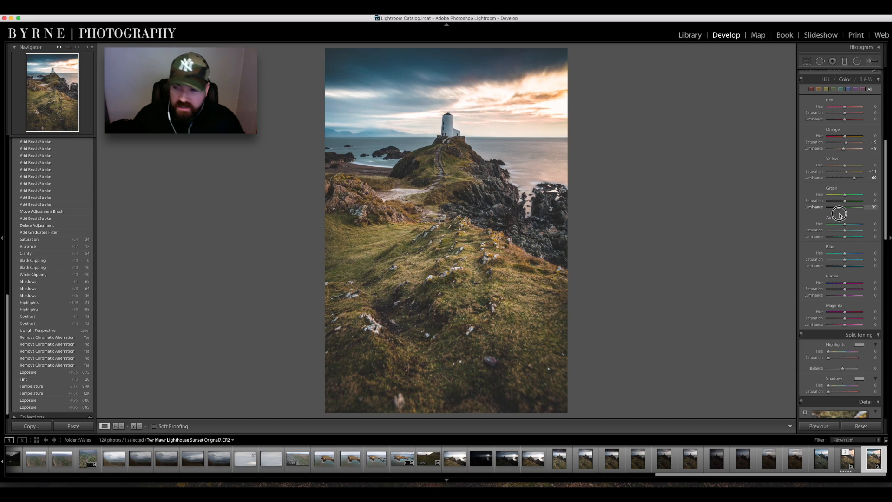
drag(839, 214, 839, 217)
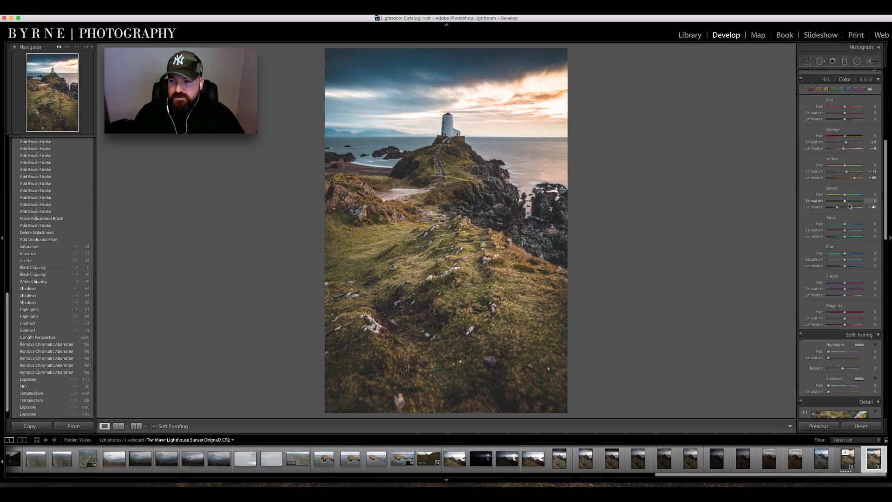
drag(846, 201, 850, 203)
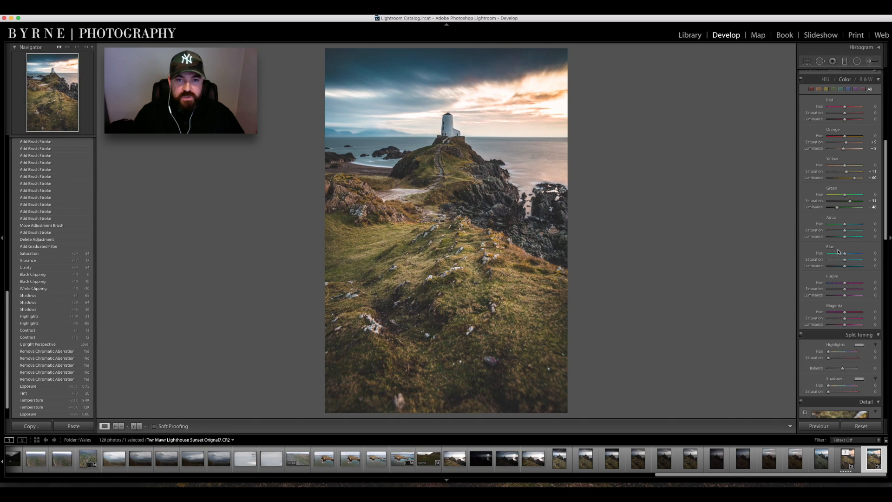
scroll(839, 251, down, 4)
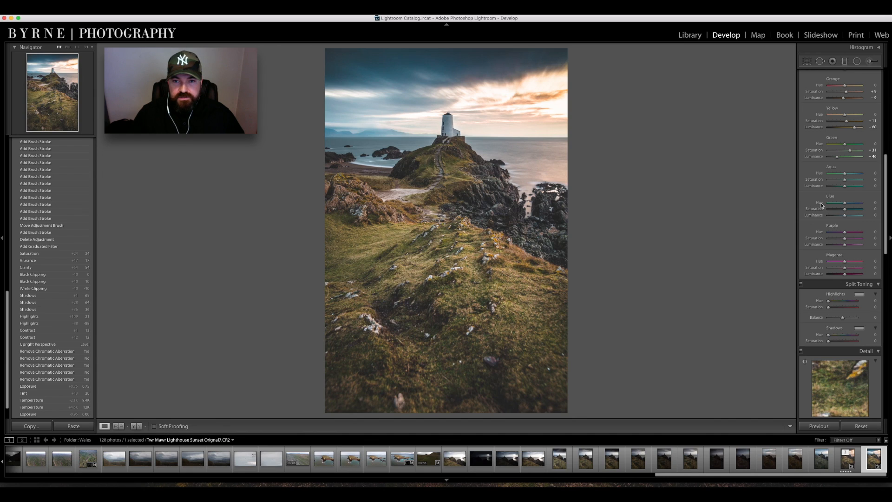
Set the blue Luminance to +13 in the colour adjustments.
mouse_move(845, 215)
mouse_down()
mouse_move(833, 217)
mouse_move(865, 221)
mouse_move(847, 223)
mouse_up()
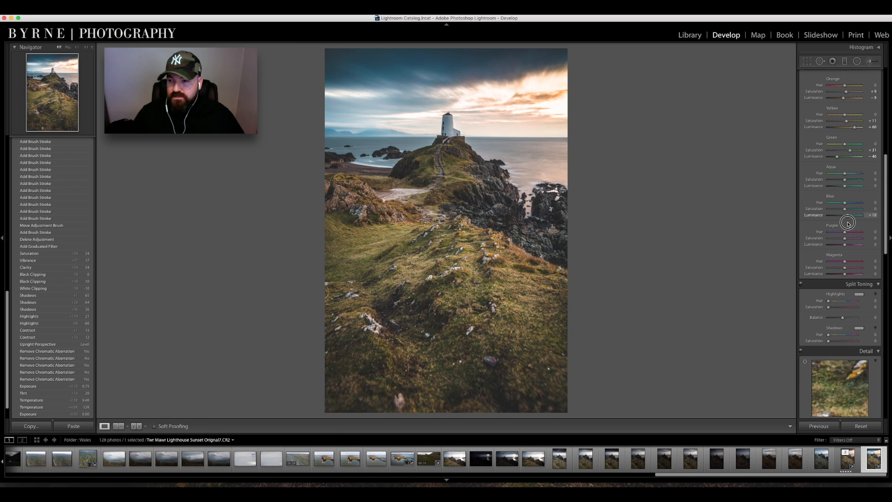
drag(847, 223, 847, 225)
scroll(847, 225, up, 1)
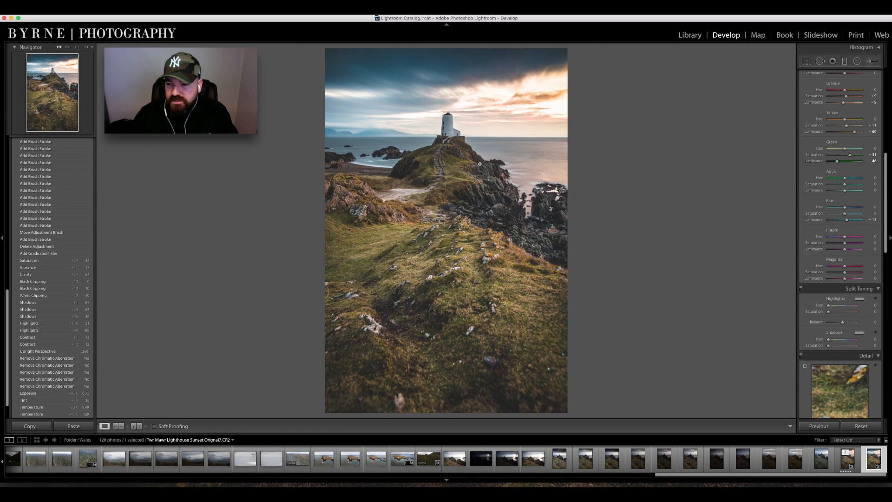
Split-tone the highlights with Hue 223 and Saturation 10, and the shadows with Hue 251 and Saturation 4.
scroll(843, 274, down, 3)
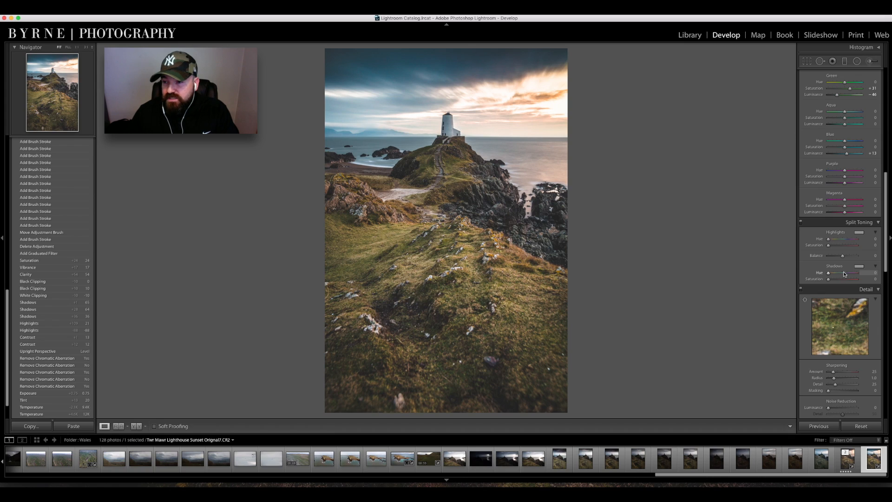
click(859, 233)
mouse_move(800, 258)
mouse_down()
mouse_move(729, 258)
mouse_move(804, 260)
mouse_move(794, 261)
mouse_up()
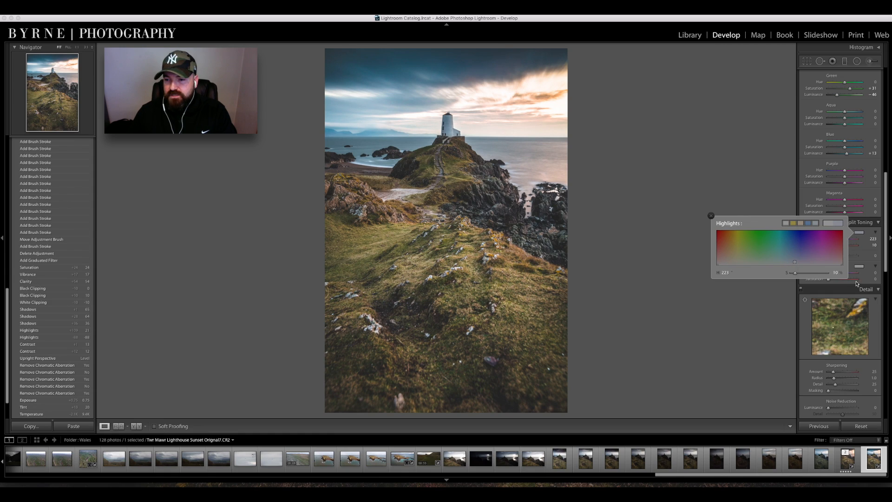
click(859, 266)
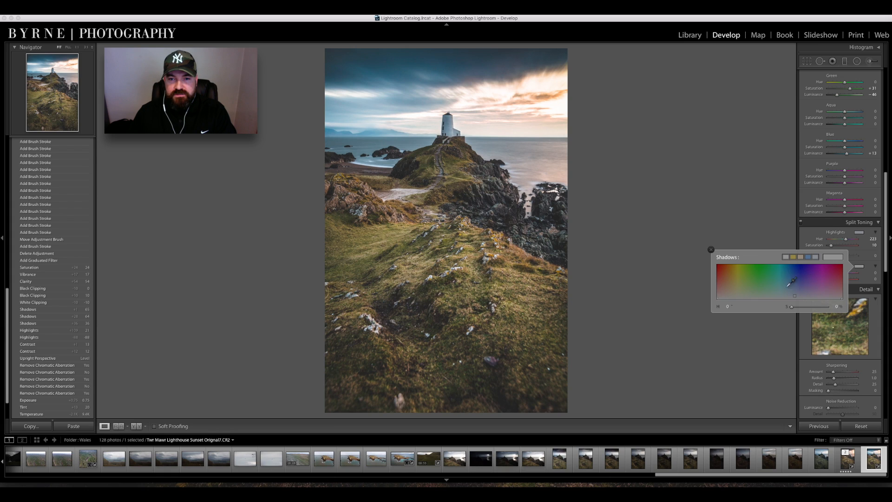
drag(738, 284, 804, 297)
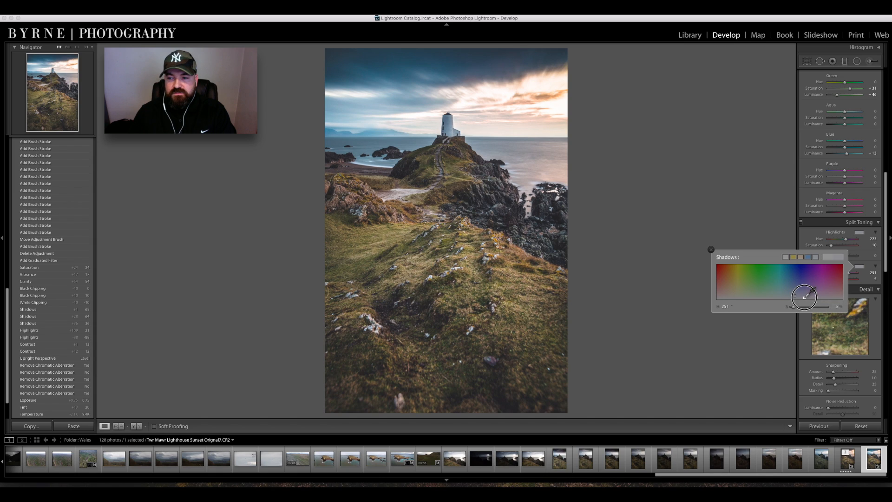
drag(803, 297, 804, 298)
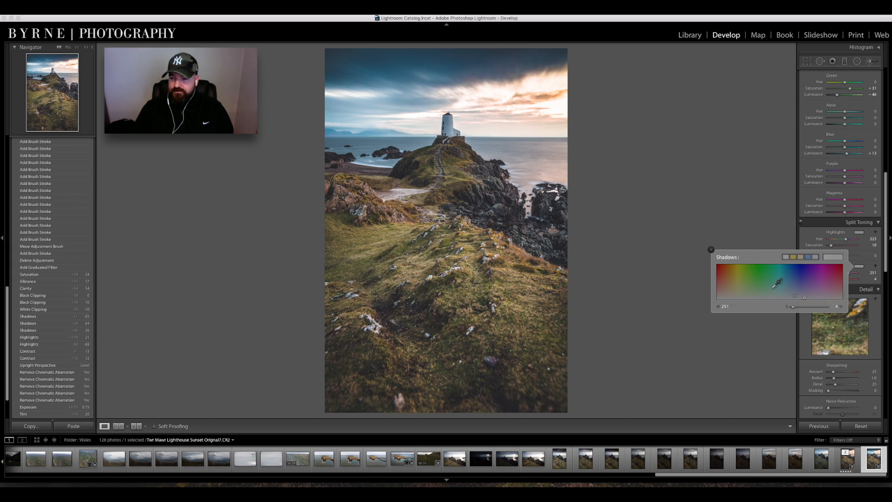
click(712, 251)
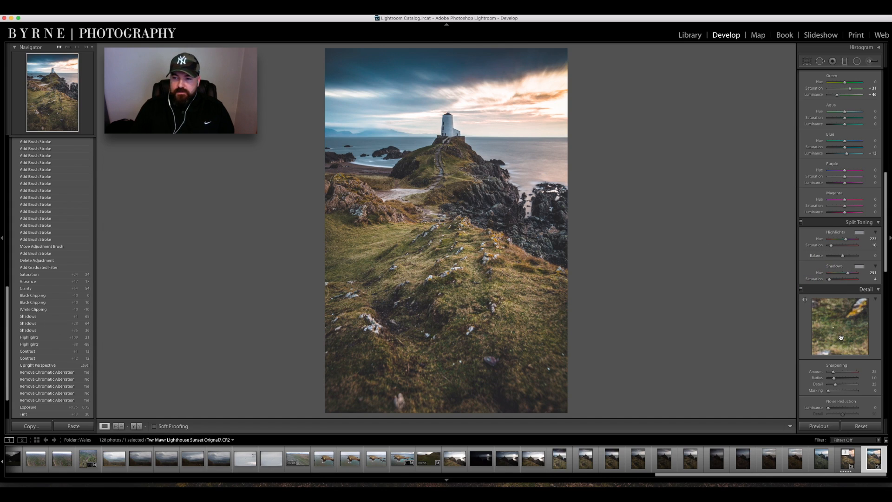
Set the sharpening Amount to 44 while viewing the photo in the greyscale sharpening preview.
scroll(837, 277, down, 3)
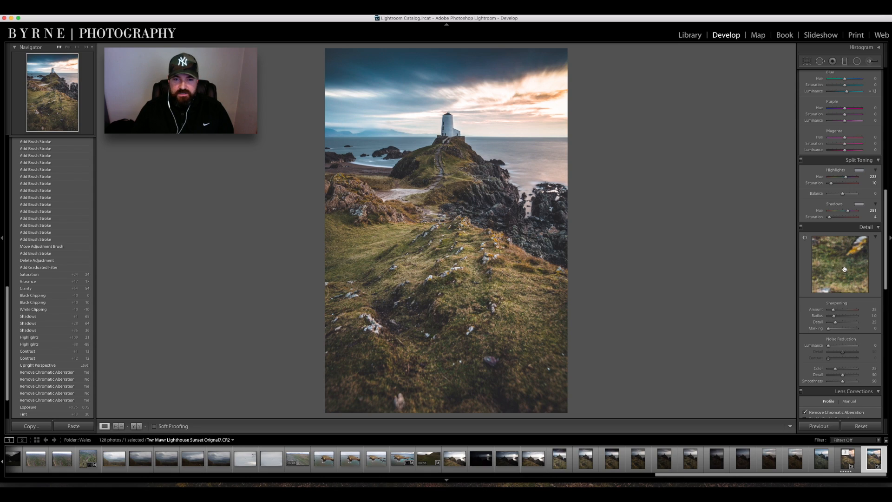
scroll(847, 265, down, 3)
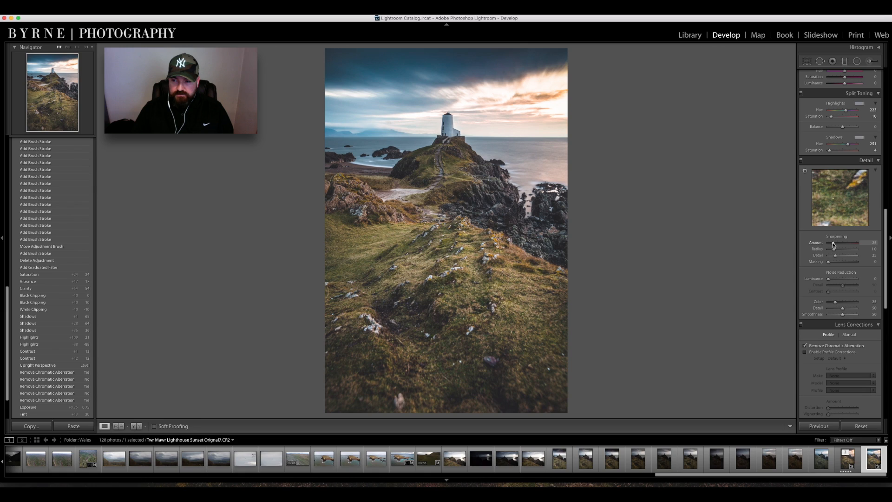
key(alt)
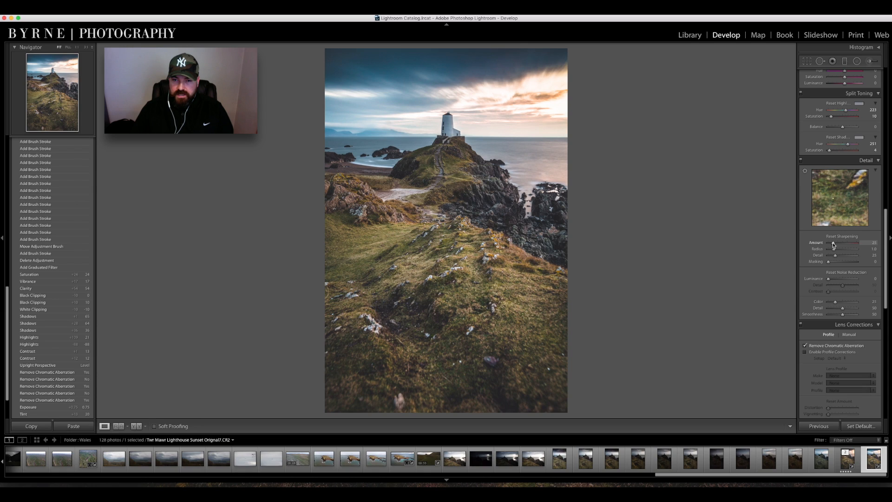
alt+click(833, 244)
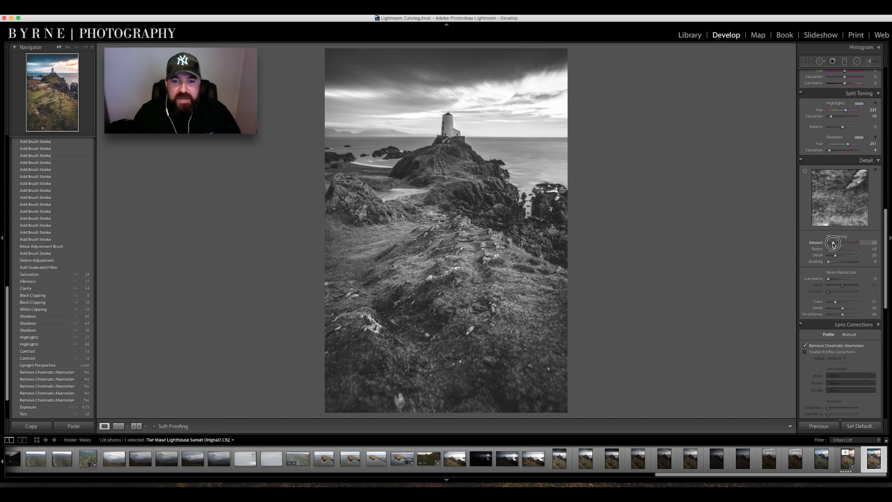
drag(834, 244, 836, 243)
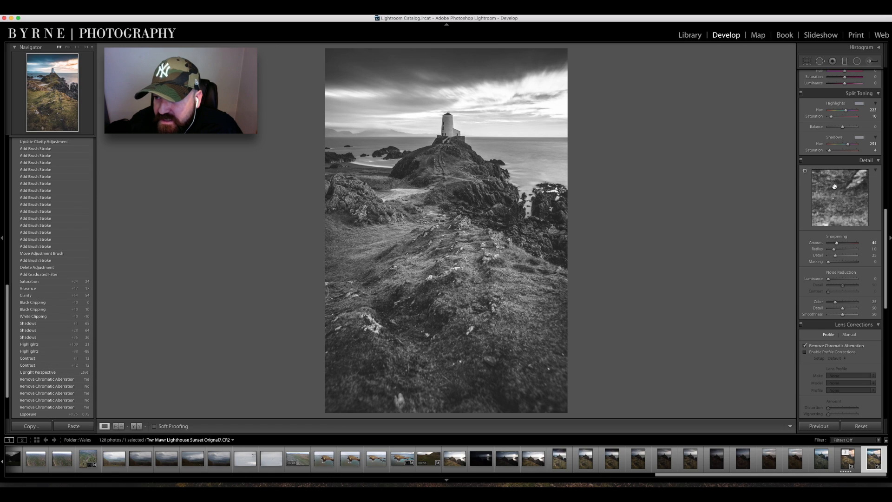
Centre the detail preview on the base of the lighthouse and set the sharpening Radius to 1.4.
click(806, 172)
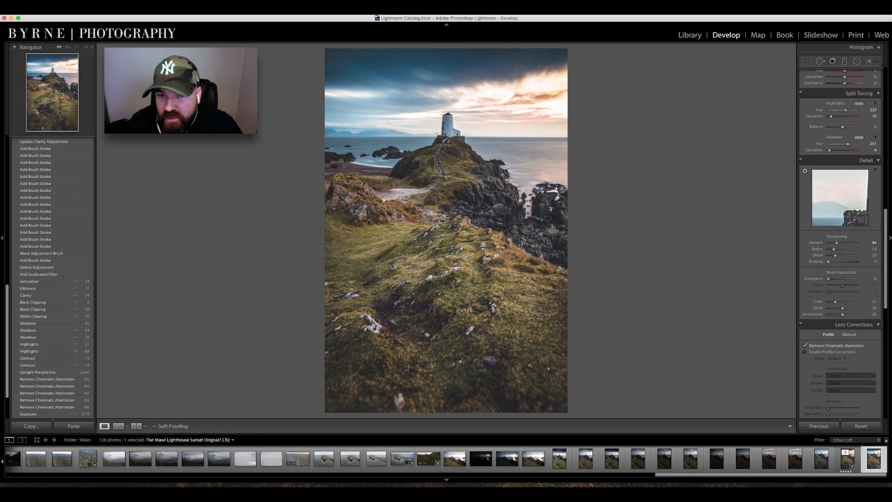
click(438, 136)
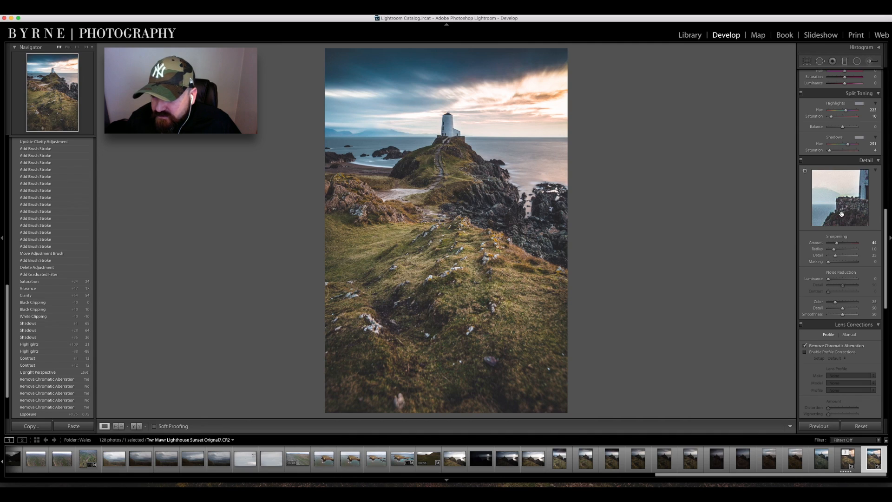
click(835, 250)
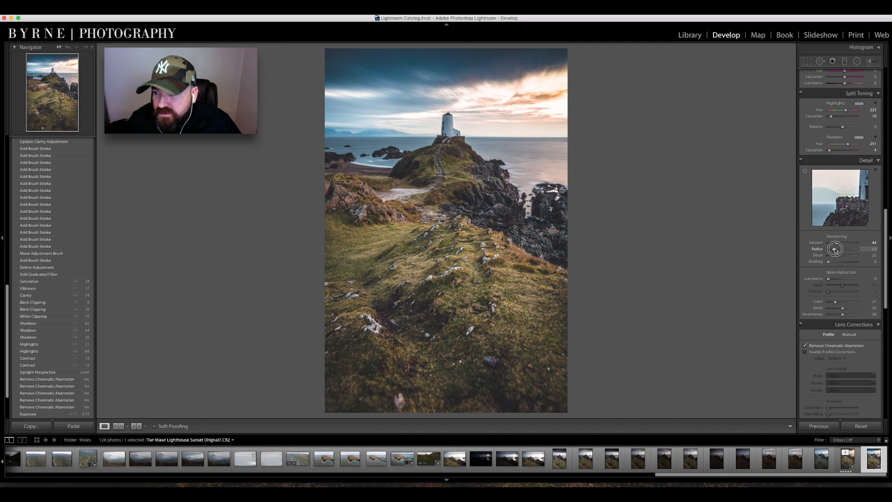
key(alt)
mouse_move(835, 250)
mouse_down()
mouse_move(847, 252)
mouse_move(824, 252)
mouse_move(856, 252)
mouse_move(846, 252)
mouse_up()
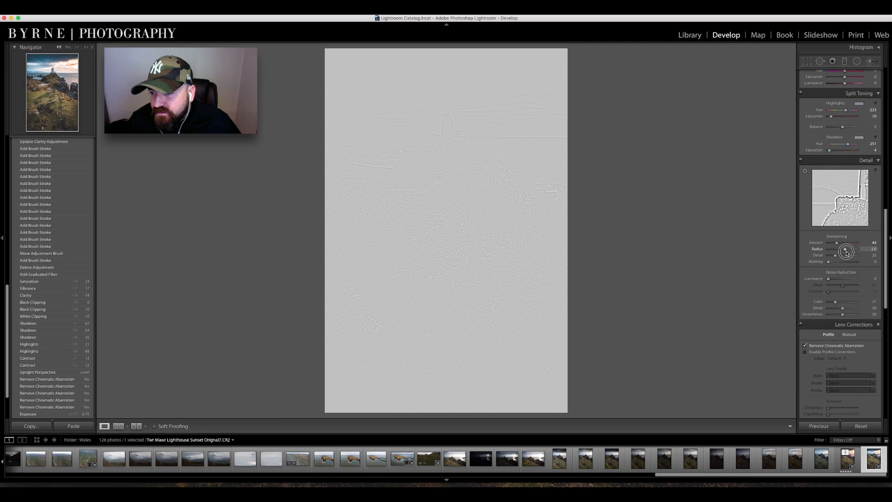
drag(846, 252, 841, 255)
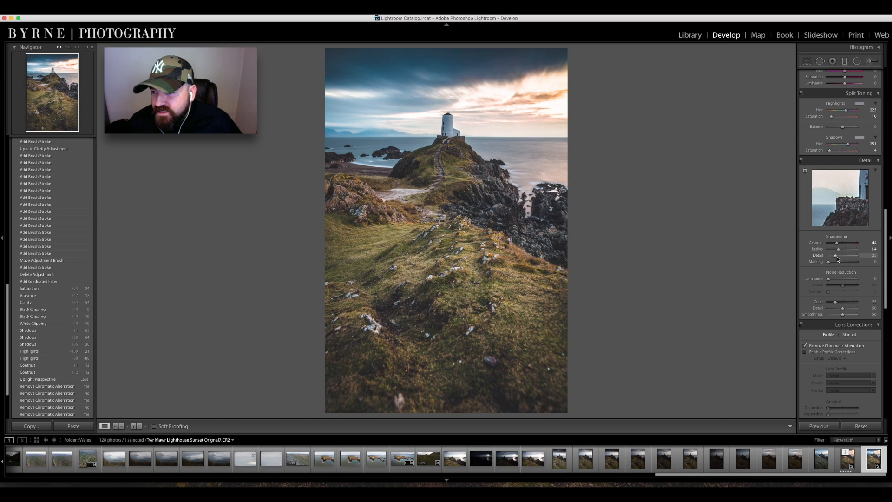
Set the sharpening Detail to 50 using the edge-detail preview.
alt+click(835, 257)
drag(835, 257, 843, 259)
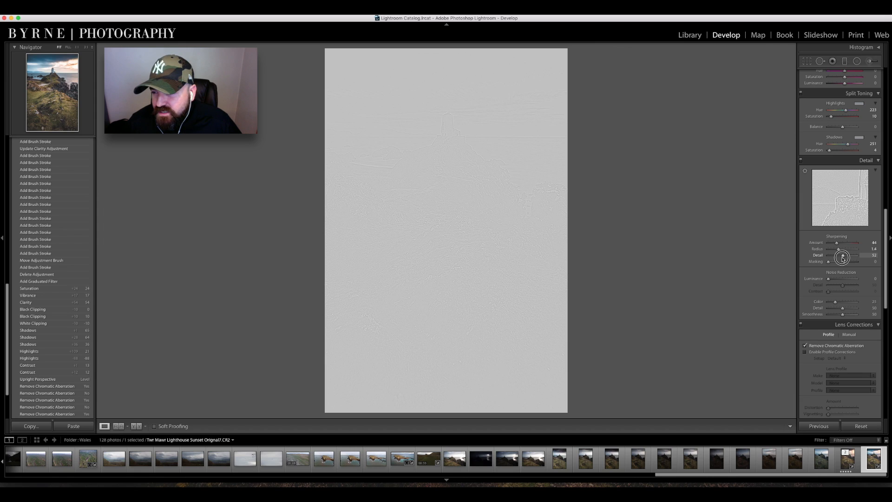
drag(843, 259, 843, 259)
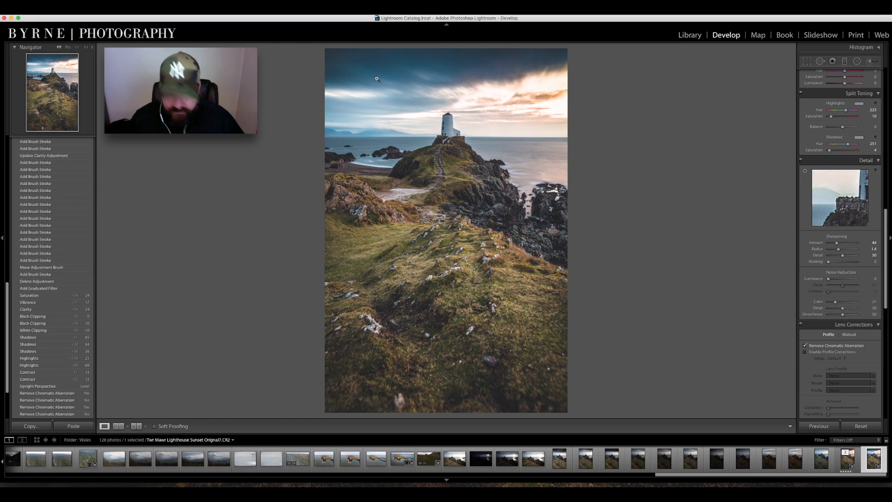
Set the sharpening Masking to 68 using the black-and-white mask preview.
click(829, 263)
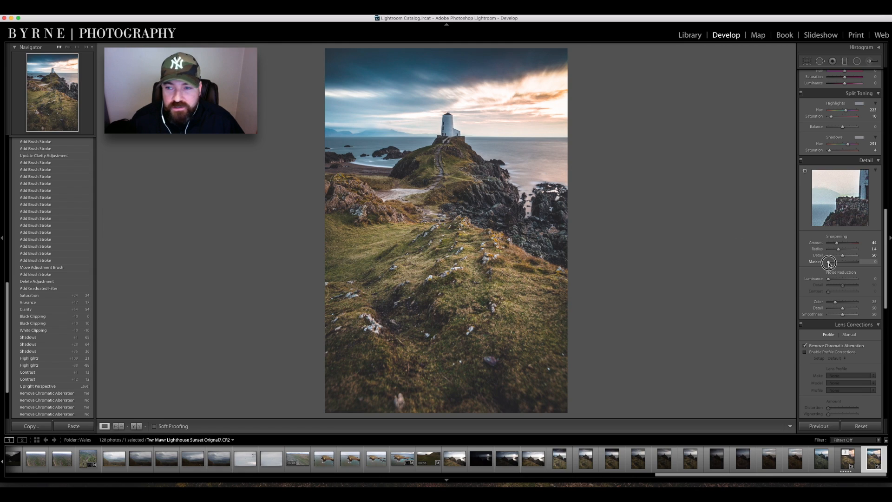
key(alt)
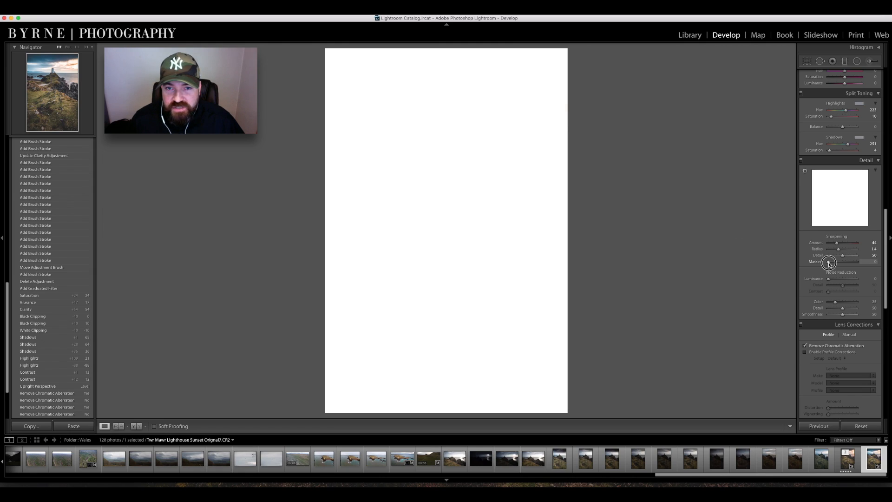
drag(829, 263, 849, 264)
mouse_move(846, 266)
mouse_down()
mouse_move(859, 263)
mouse_move(849, 264)
mouse_up()
alt+click(848, 263)
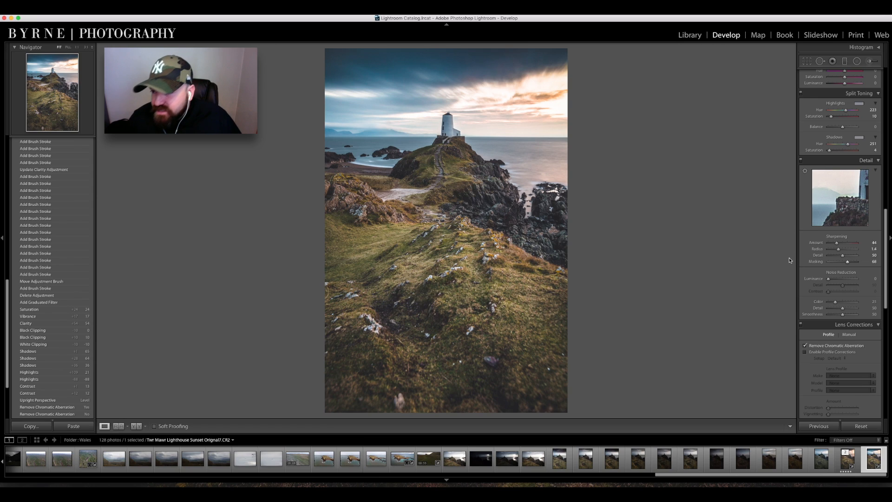
Set the Luminance noise reduction to 4, checking the grass, rocks and steps in the detail preview.
drag(842, 214, 843, 195)
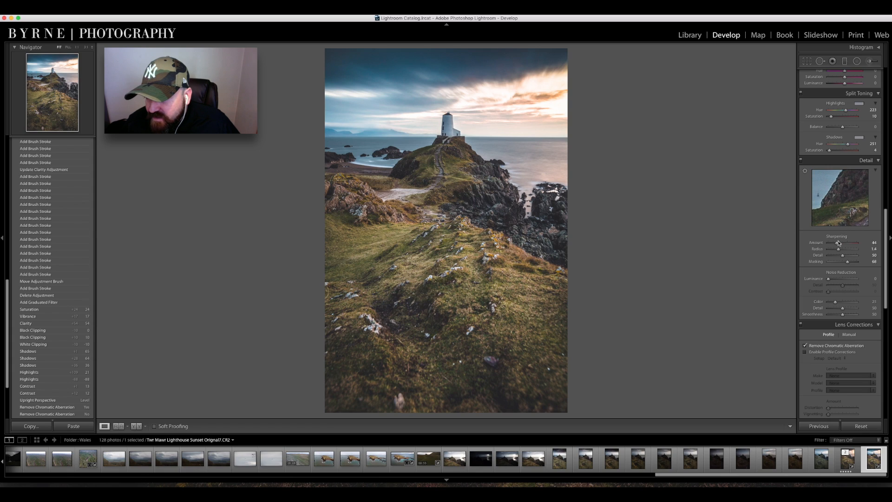
drag(830, 280, 831, 281)
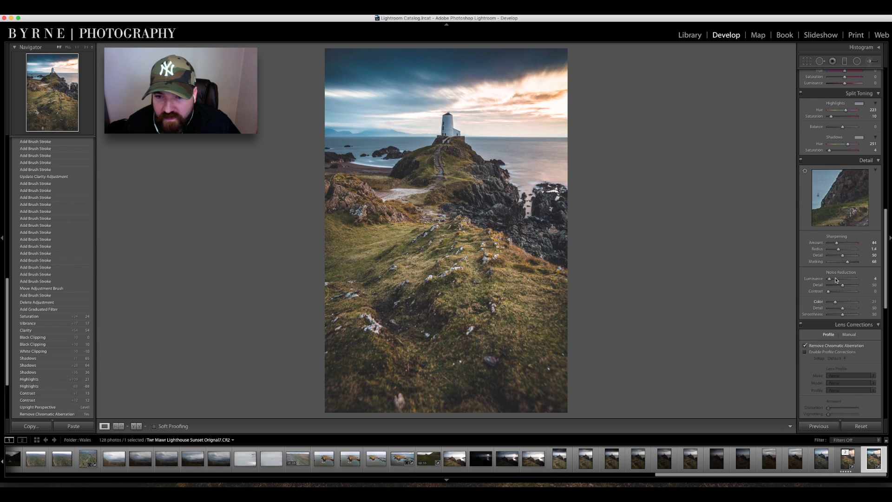
drag(856, 203, 796, 203)
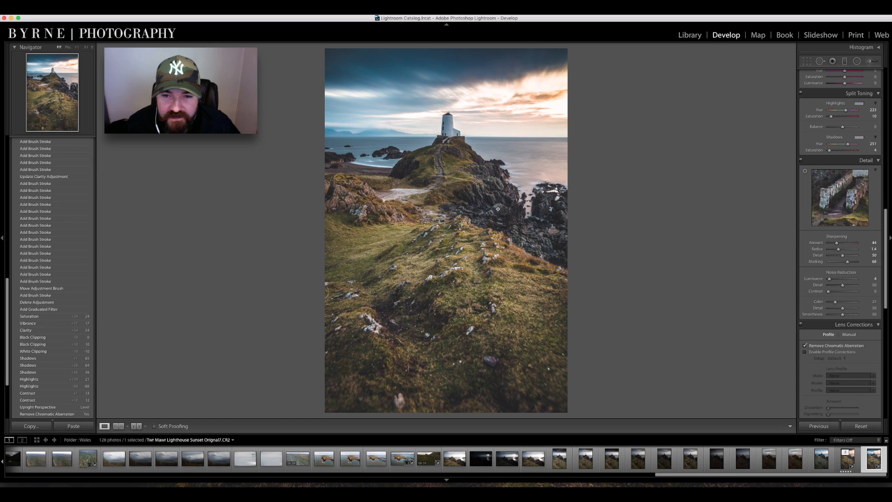
Inspect the coastal rocks at close range and set the Color noise reduction to 32.
click(500, 172)
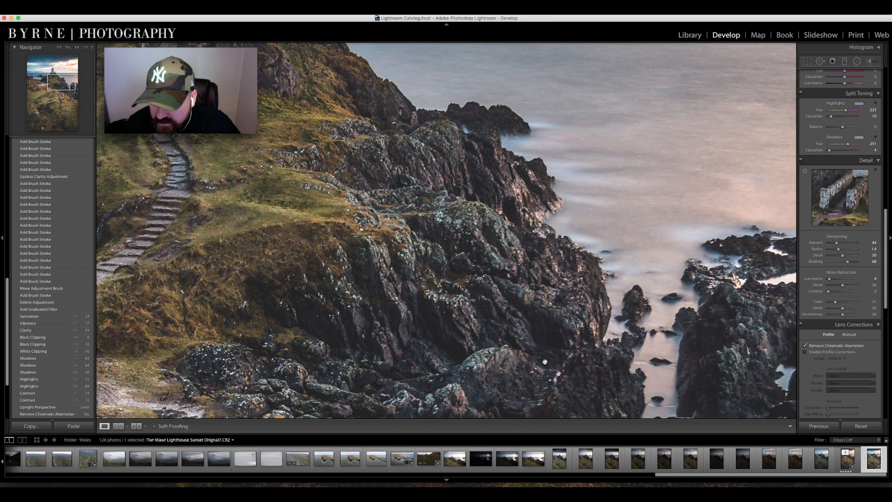
drag(545, 337, 520, 250)
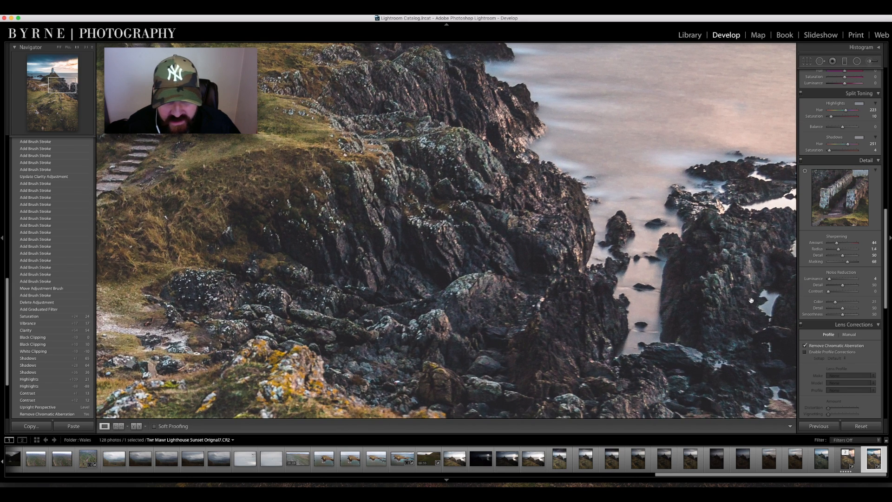
drag(529, 303, 528, 243)
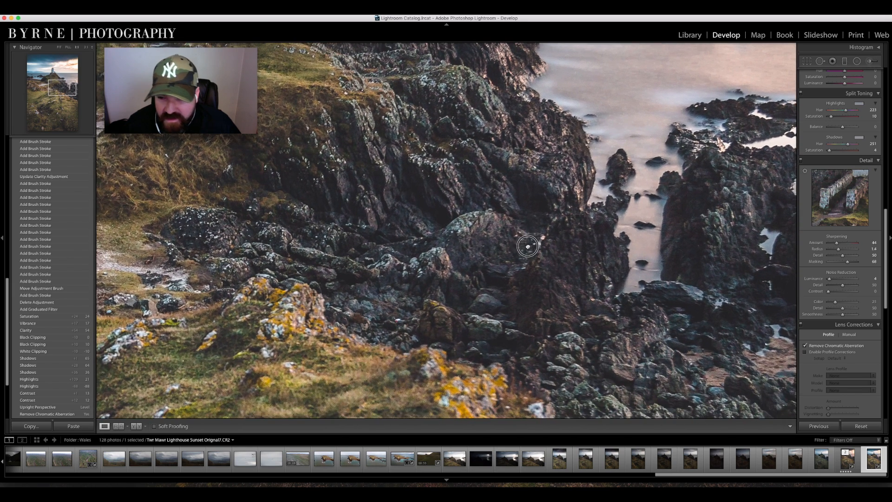
drag(474, 340, 488, 261)
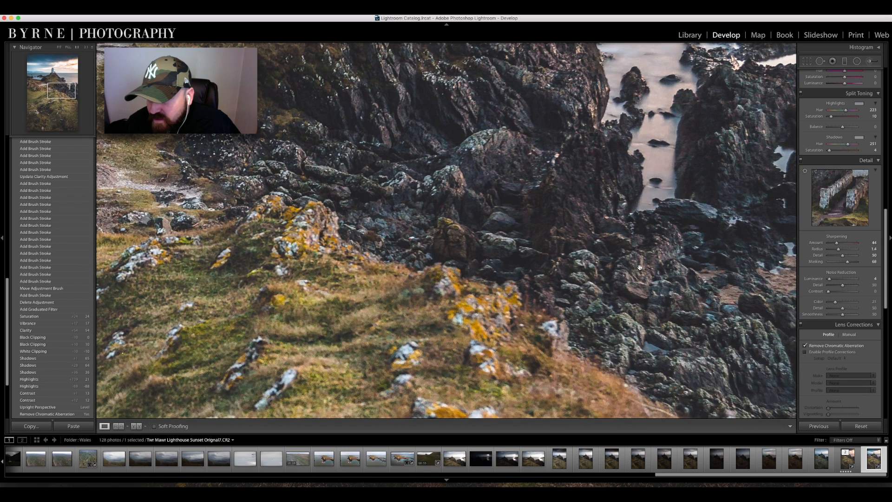
click(836, 302)
drag(835, 303, 837, 303)
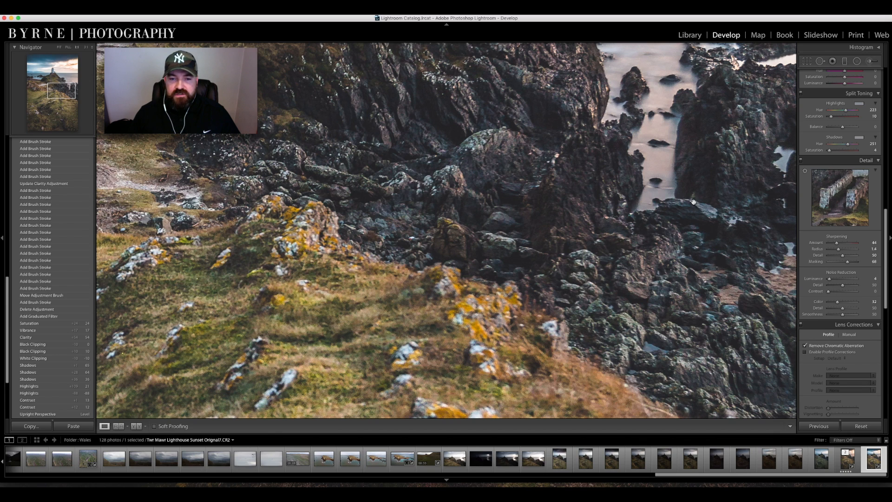
click(586, 178)
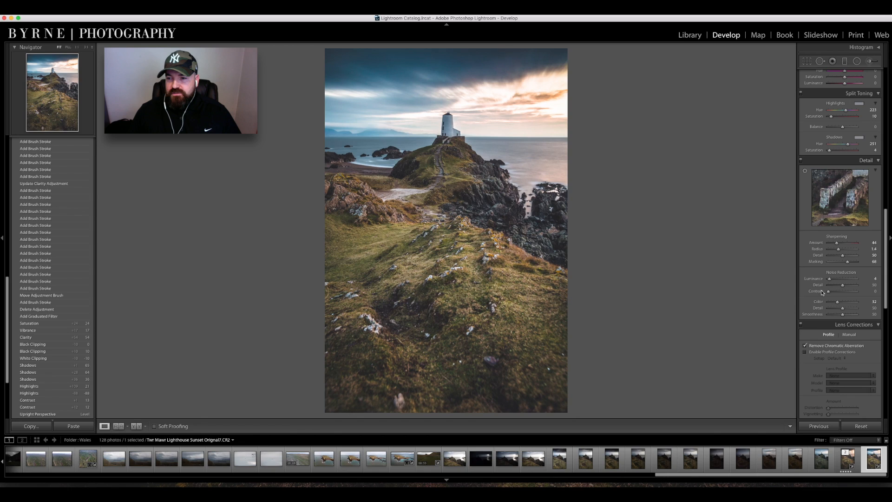
Try the lens profile corrections on the photo and switch them off again.
scroll(823, 293, down, 5)
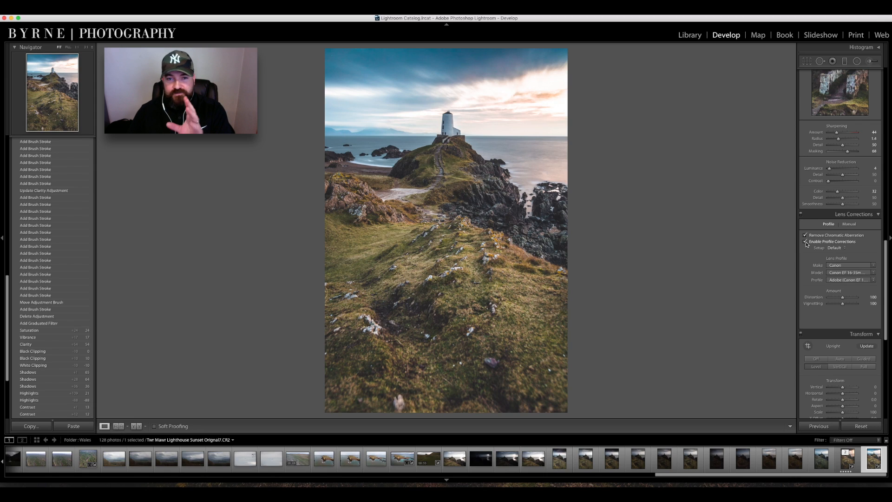
click(806, 241)
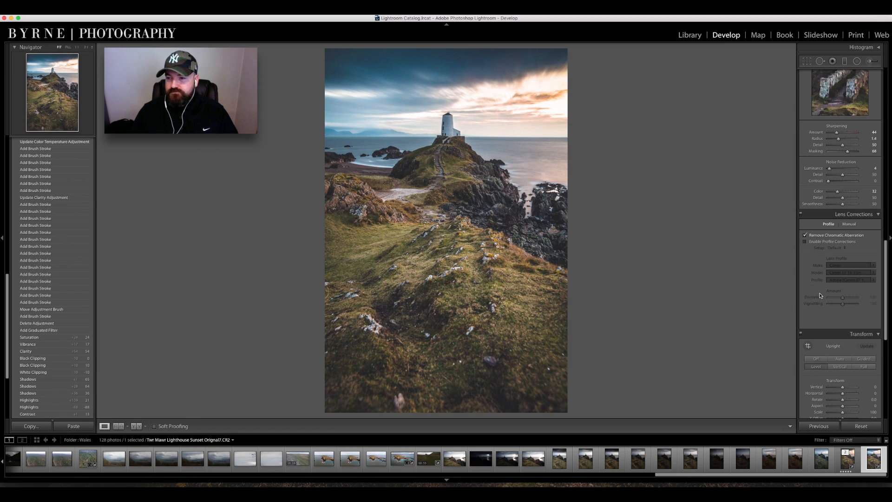
scroll(829, 314, down, 8)
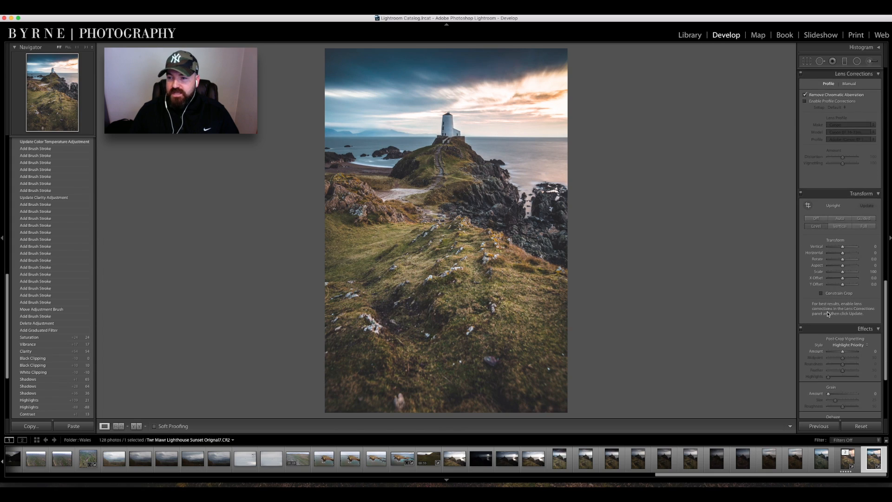
Add a post-crop vignette with Amount -10, Midpoint 11 and Feather 79.
scroll(828, 315, down, 3)
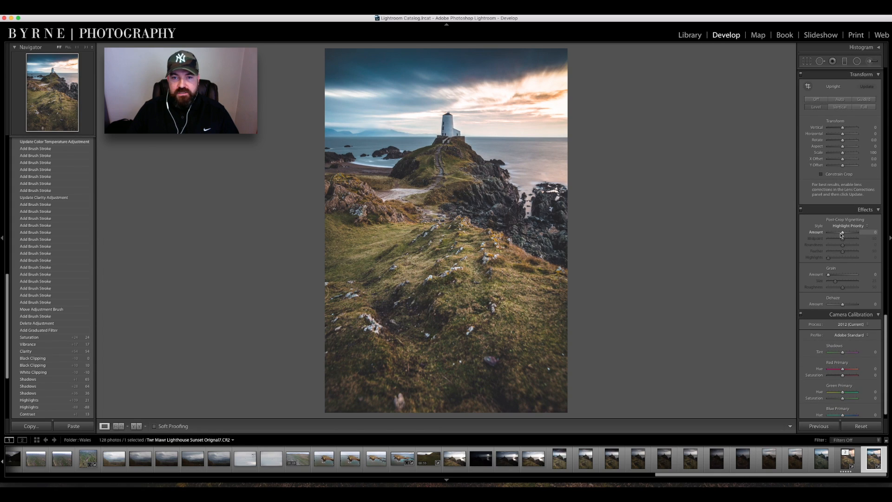
drag(843, 234, 841, 234)
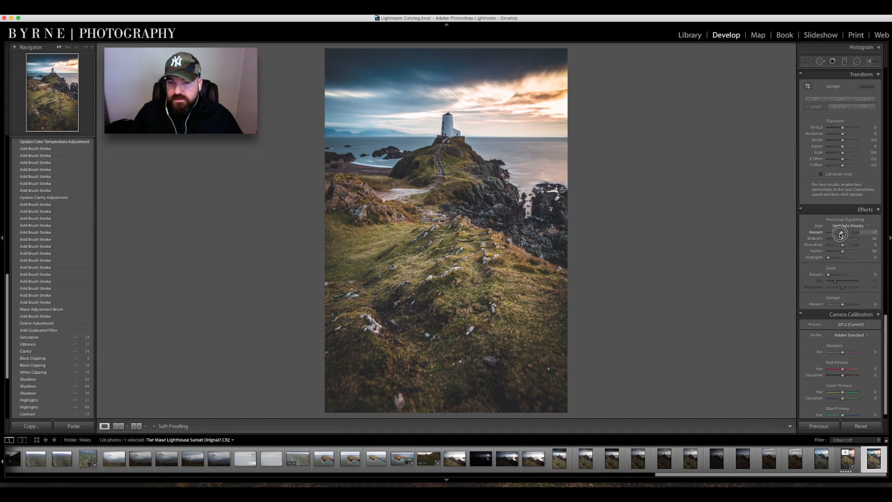
drag(840, 233, 841, 236)
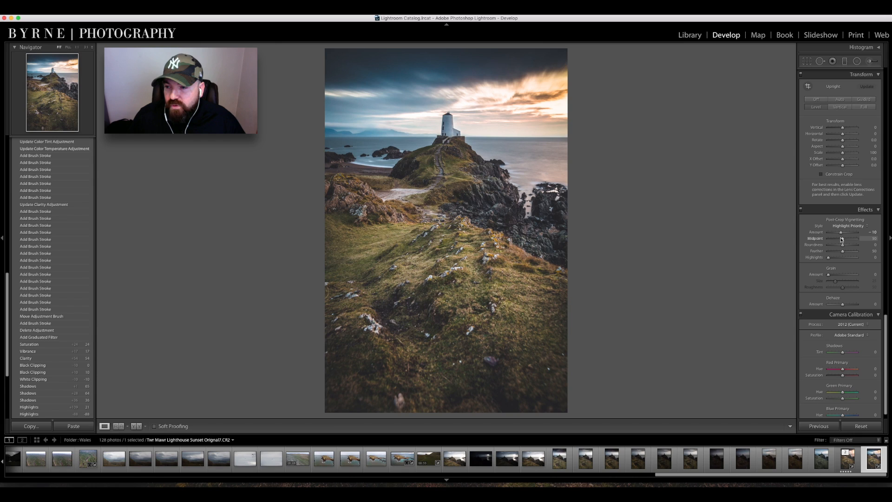
drag(843, 239, 831, 241)
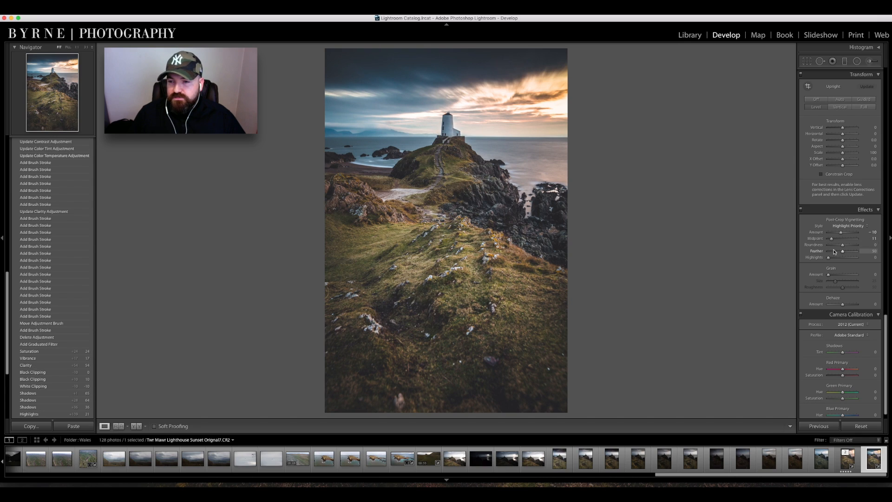
drag(842, 252, 817, 255)
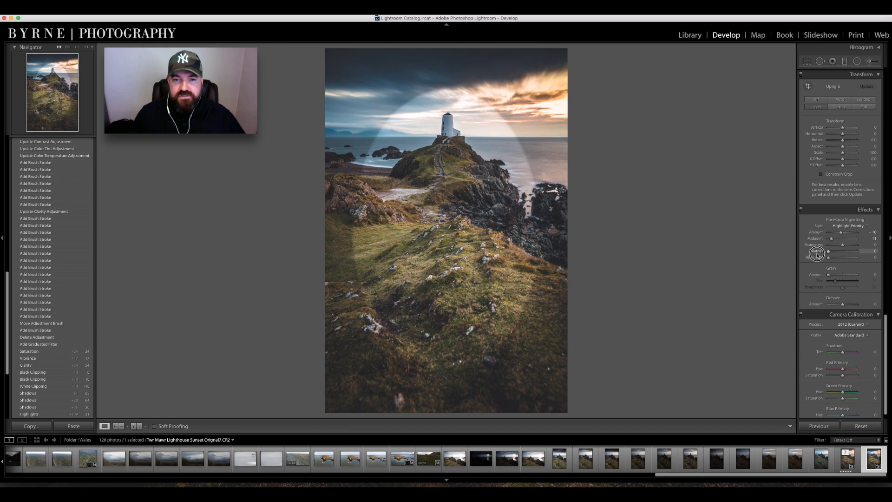
drag(817, 254, 851, 253)
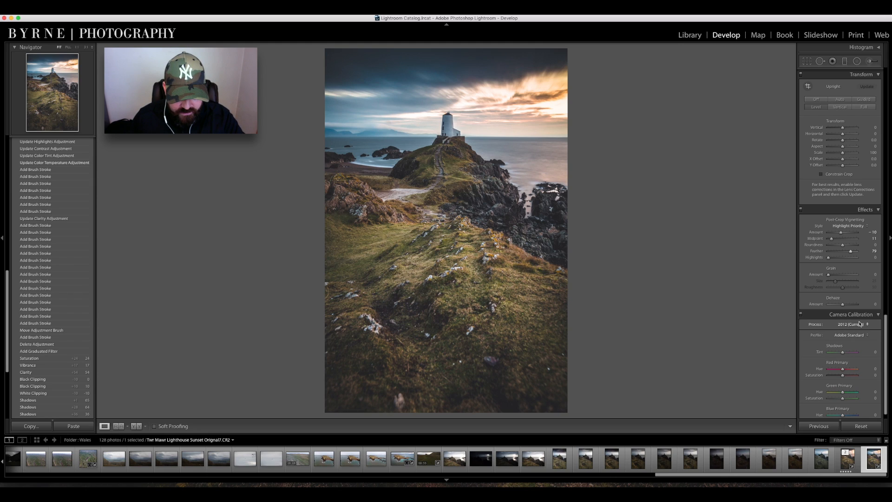
Set the Red Primary Hue to +4 in the camera calibration.
scroll(854, 331, down, 1)
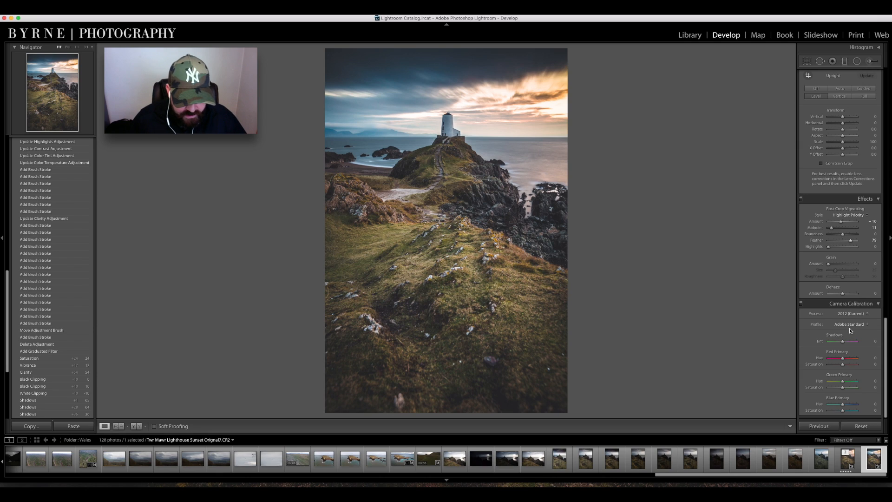
mouse_move(842, 357)
mouse_down()
mouse_move(856, 359)
mouse_move(846, 360)
mouse_up()
double_click(843, 360)
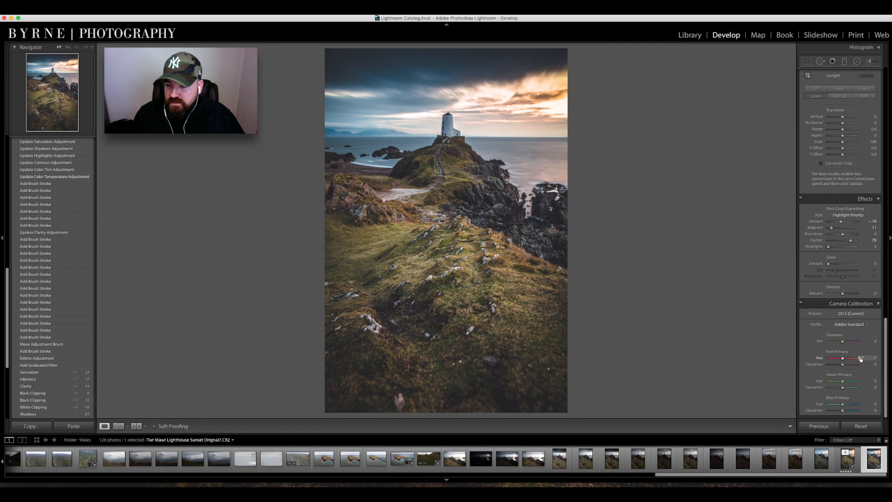
drag(861, 358, 862, 359)
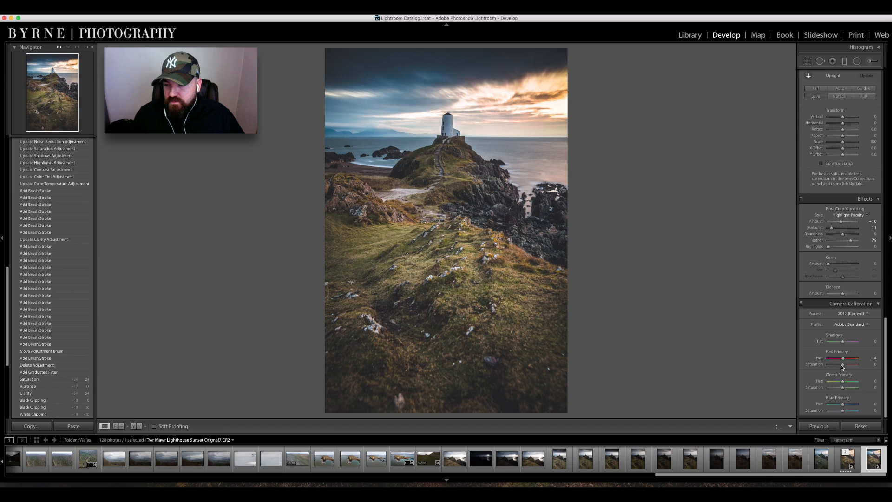
Set the Green Primary Hue to +8 and the Blue Primary Hue to -9 in the camera calibration.
click(864, 383)
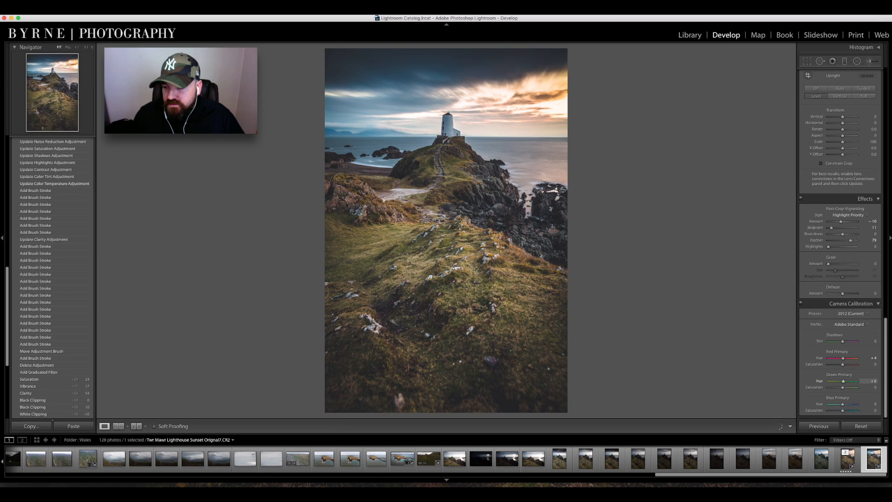
key(Up)
key(Up)
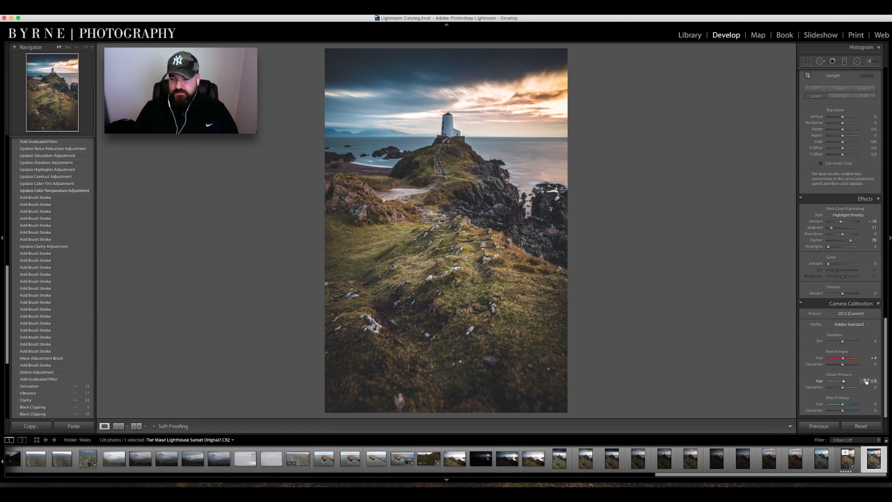
click(862, 404)
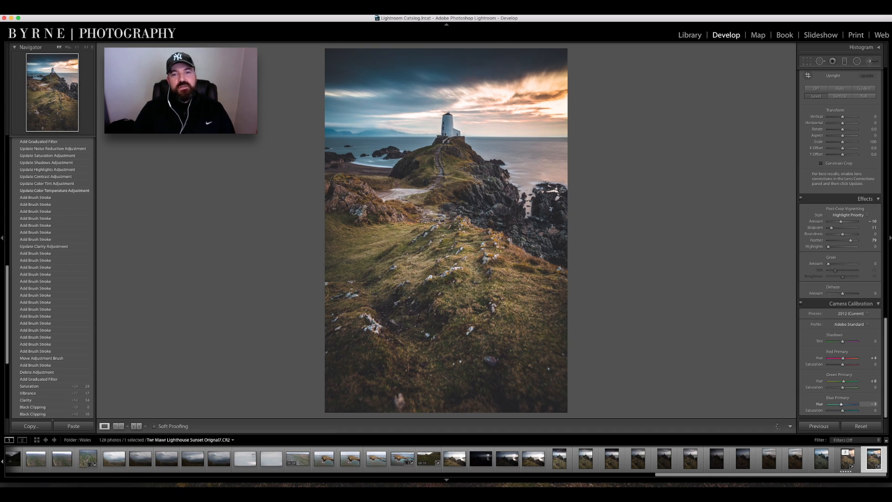
key(Return)
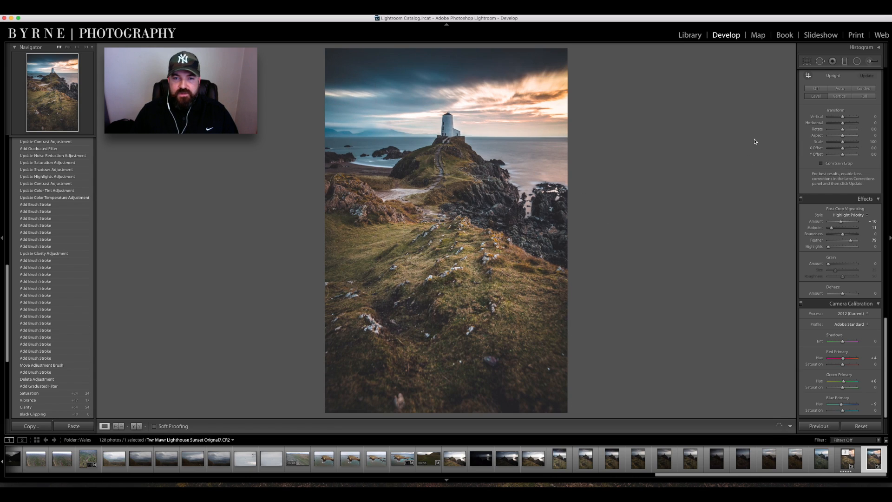
Start a new adjustment brush with Auto Mask and paint over the lighthouse's white walls with the mask overlay shown.
scroll(822, 161, up, 10)
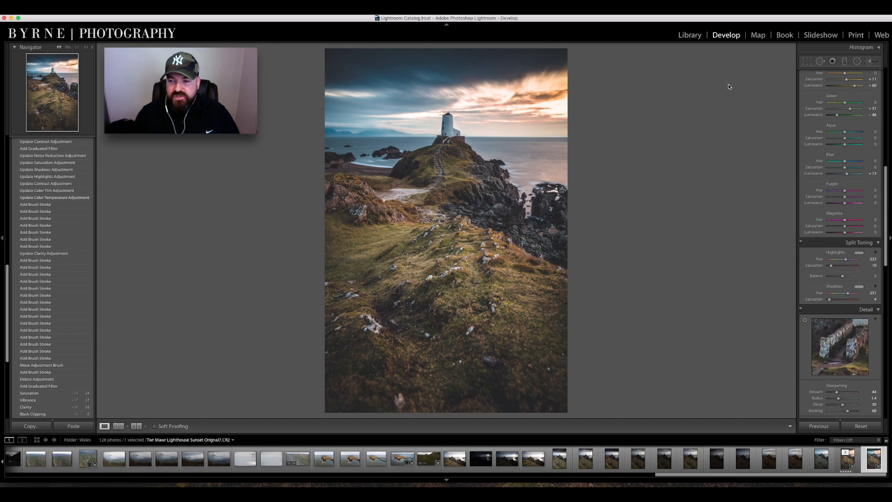
click(869, 62)
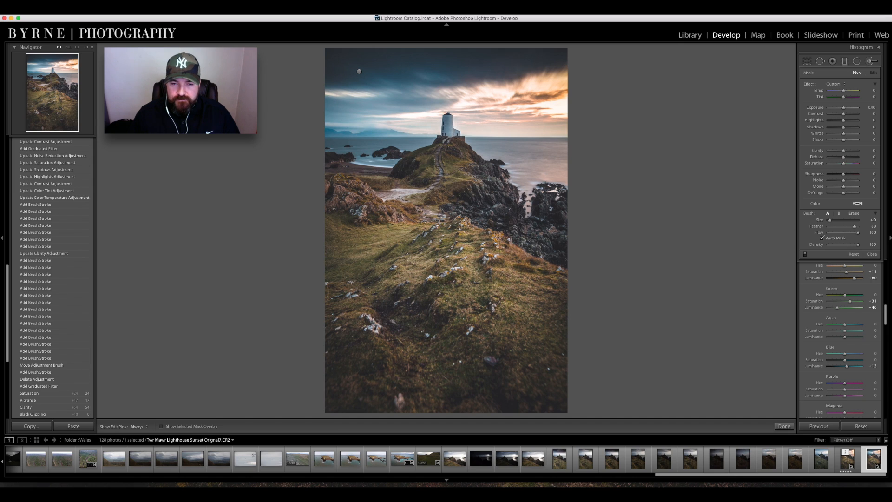
click(53, 71)
scroll(466, 227, up, 5)
click(470, 255)
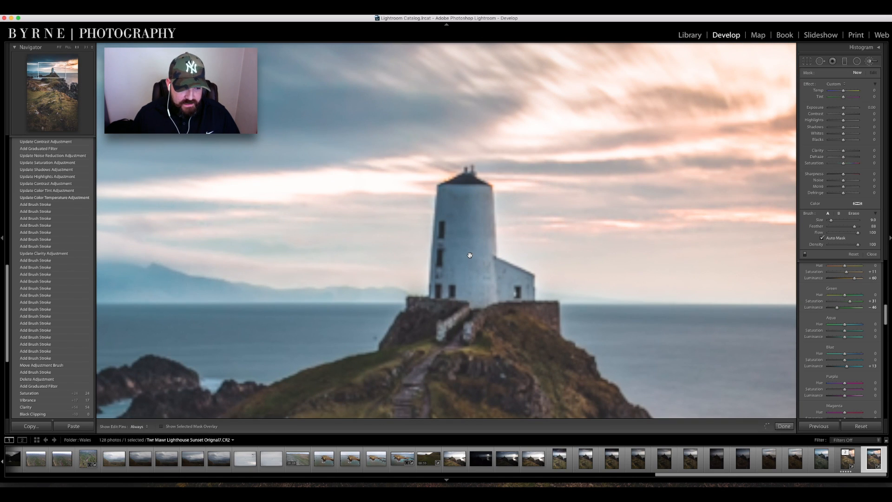
click(166, 427)
key(h)
mouse_move(458, 206)
mouse_down()
mouse_move(452, 272)
mouse_move(505, 283)
mouse_move(474, 262)
mouse_move(474, 207)
mouse_up()
scroll(472, 212, down, 4)
scroll(473, 215, down, 2)
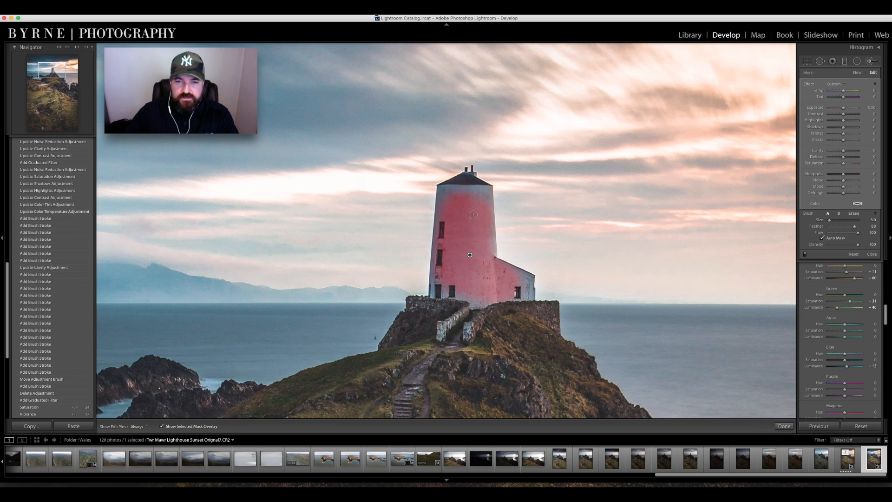
Extend the brush mask along the lighthouse's outer walls, windows and the edge below the roof.
key(h)
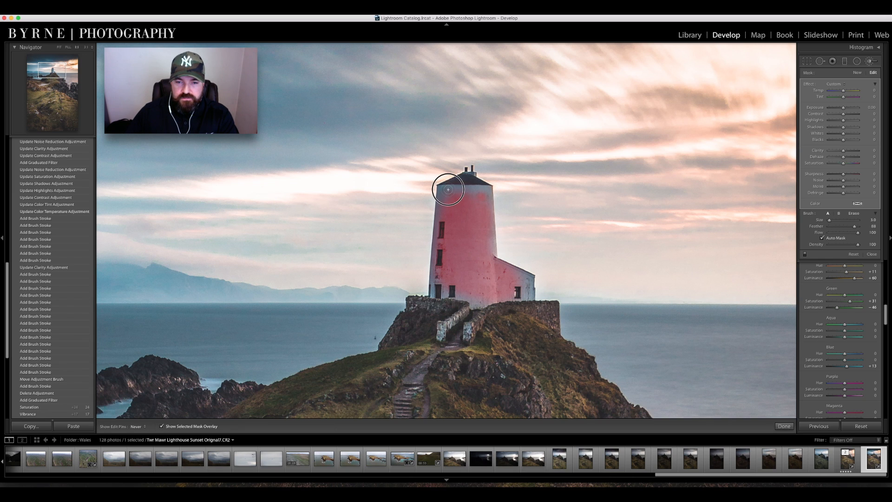
mouse_move(438, 247)
mouse_down()
mouse_move(434, 294)
mouse_move(472, 303)
mouse_move(531, 295)
mouse_move(529, 280)
mouse_move(489, 255)
mouse_move(488, 196)
mouse_move(444, 197)
mouse_move(487, 190)
mouse_move(495, 248)
mouse_move(489, 277)
mouse_move(520, 290)
mouse_move(481, 301)
mouse_move(437, 292)
mouse_up()
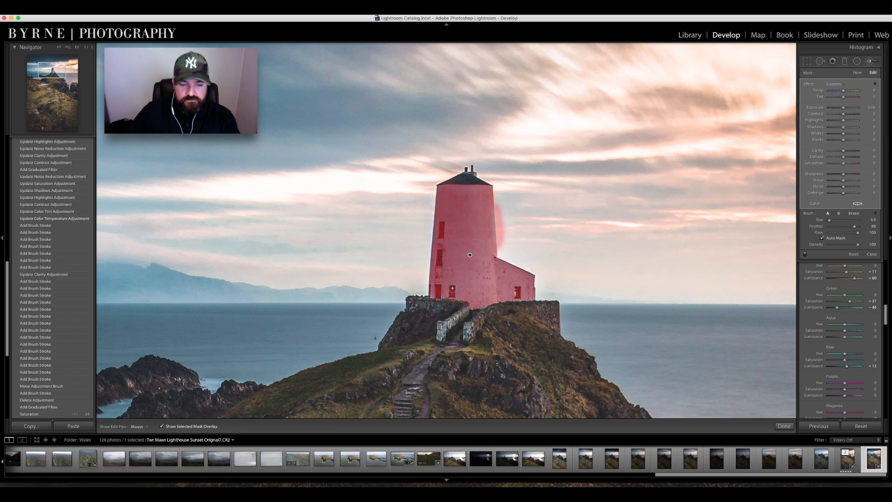
click(443, 192)
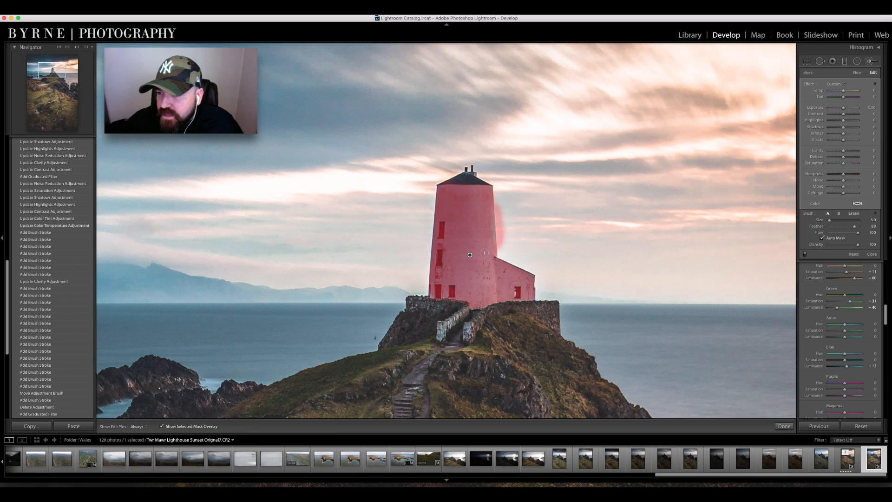
Erase the mask spill from the sky beside the lighthouse's right wall.
click(857, 215)
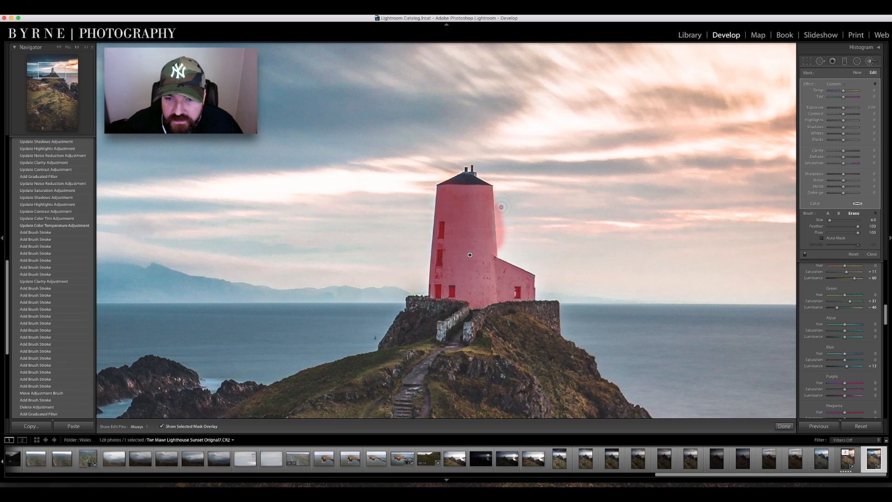
mouse_move(501, 208)
mouse_down()
mouse_move(505, 245)
mouse_move(501, 200)
mouse_move(506, 252)
mouse_up()
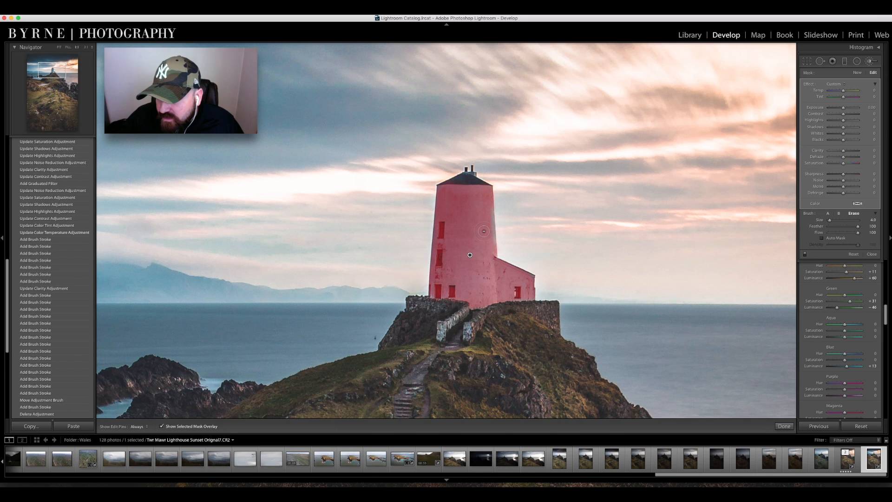
Try erasing a patch of the mask on the tower's right side with an eraser feather of 57.
drag(858, 227, 846, 228)
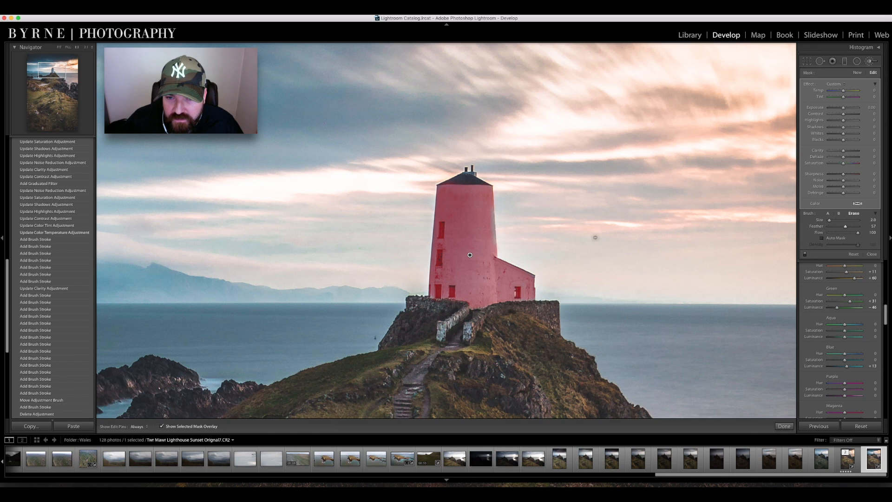
key(bracketright)
drag(487, 246, 492, 205)
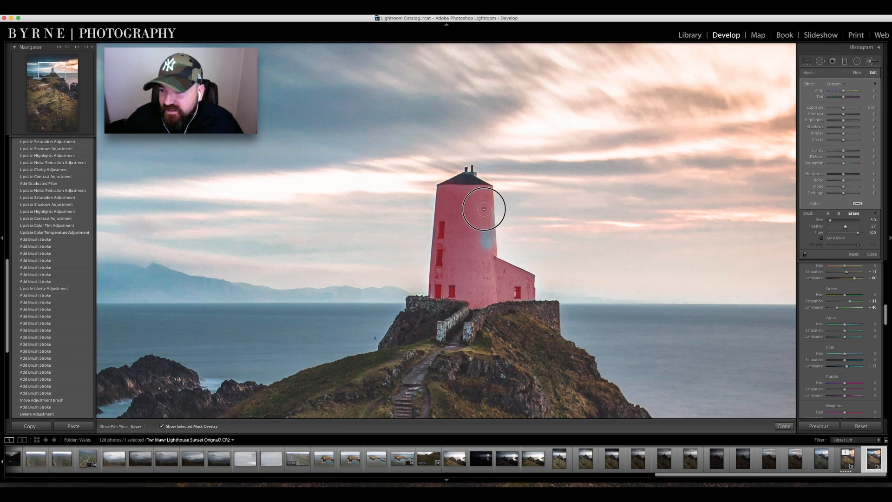
Set the brush feather to 48 and repaint the erased tower patch and the base of the side building.
click(828, 213)
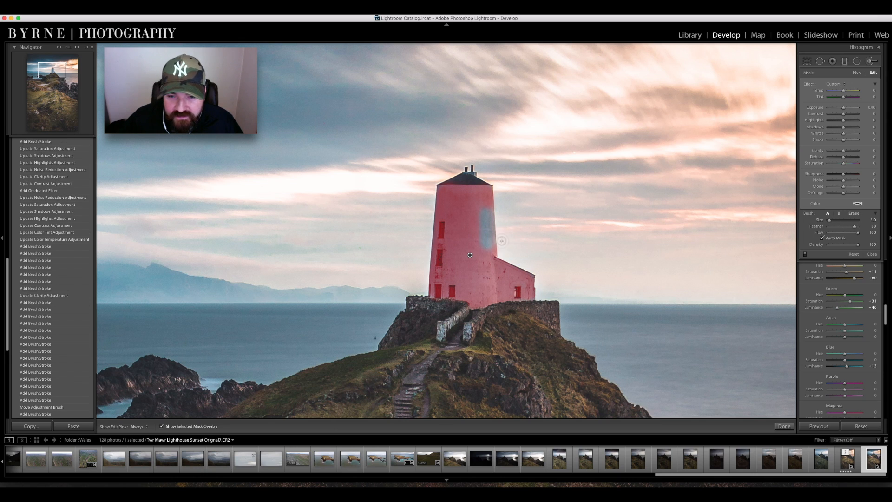
drag(855, 226, 843, 226)
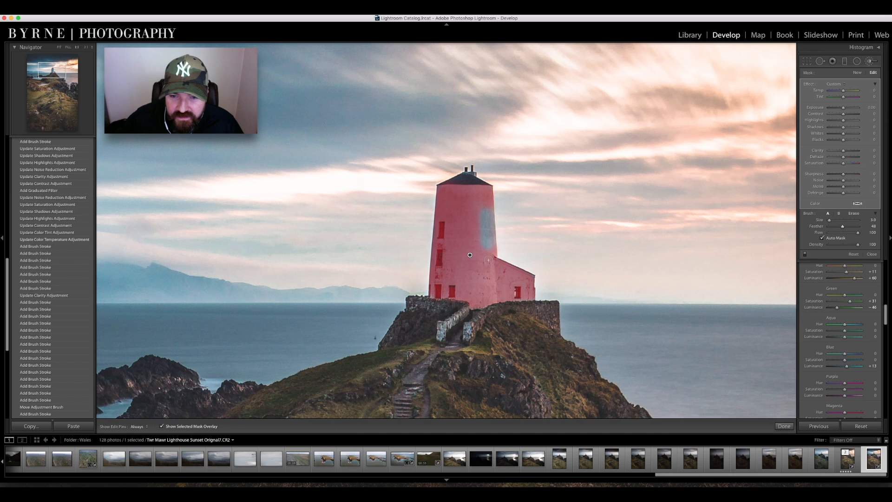
mouse_move(484, 252)
mouse_down()
mouse_move(488, 199)
mouse_move(484, 214)
mouse_up()
key(h)
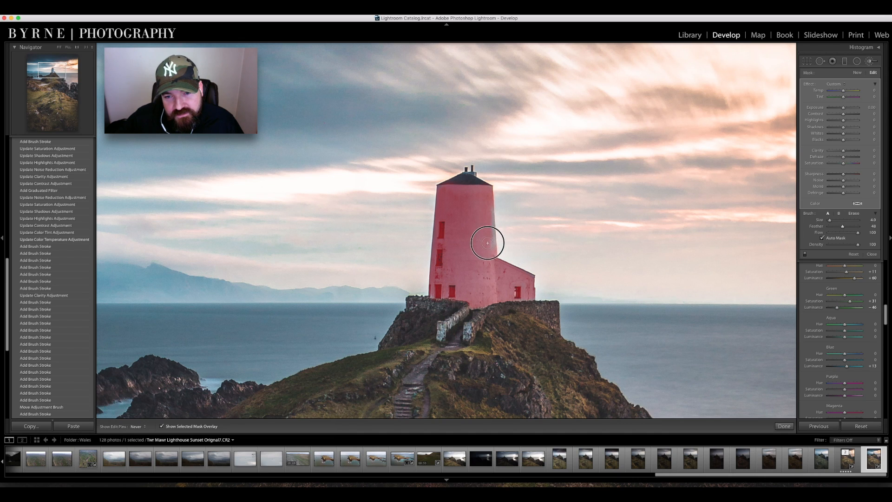
key(h)
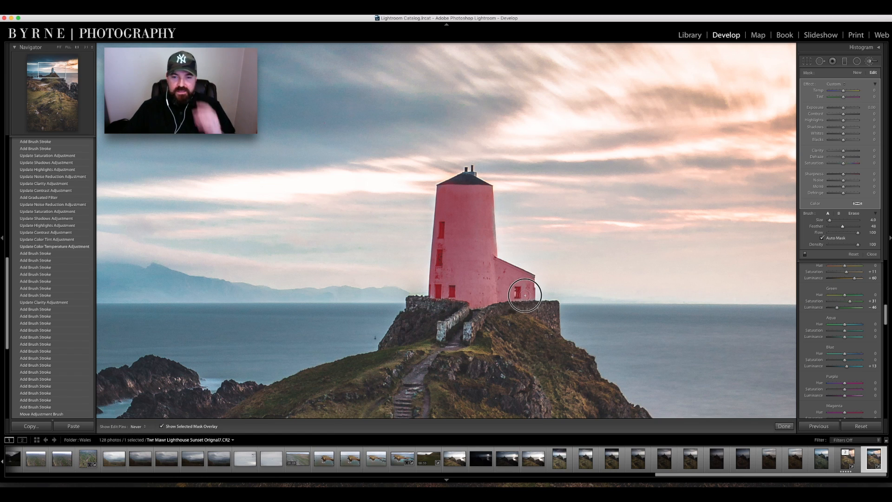
drag(516, 298, 507, 299)
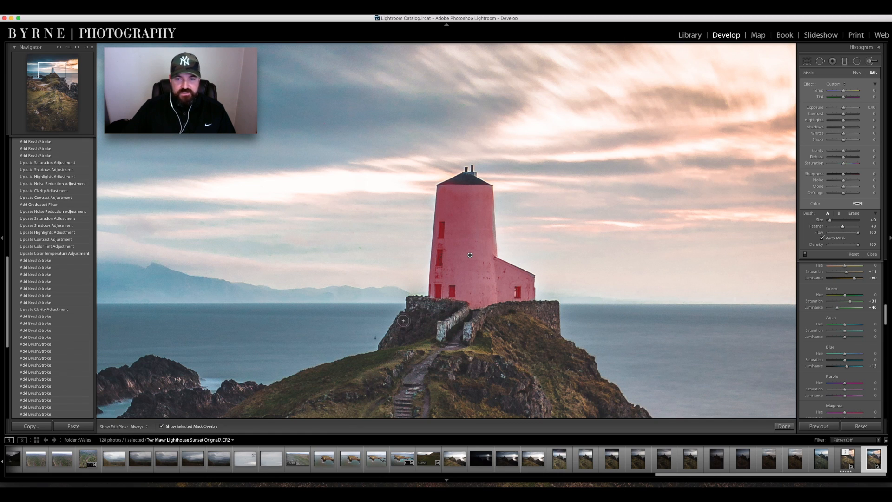
Hide the mask overlay and set the lighthouse brush to Highlights 34, Shadows -8 and Clarity 8.
click(161, 426)
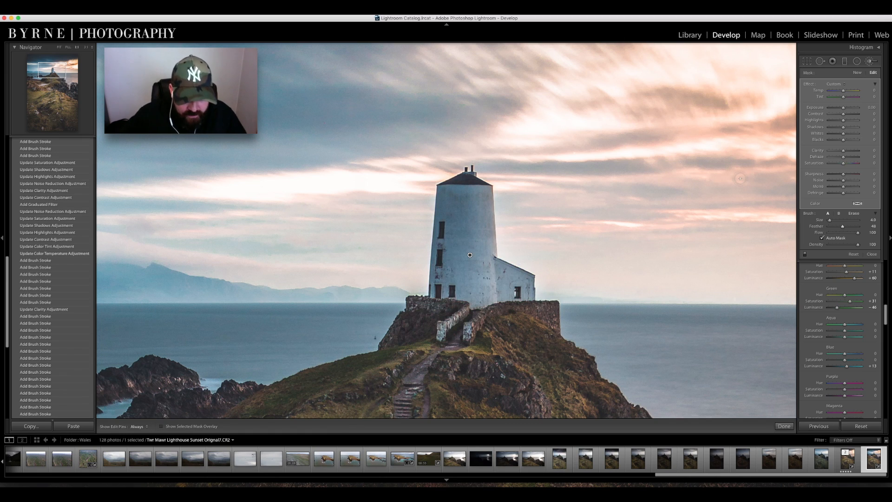
key(z)
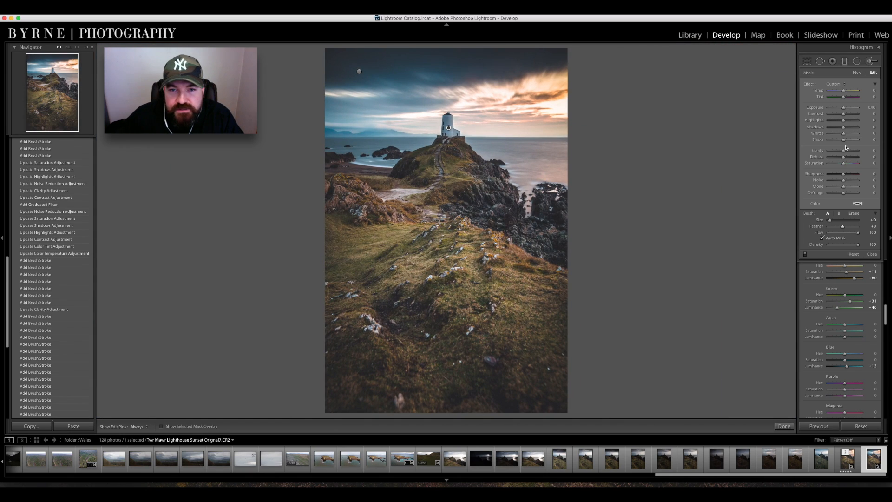
click(847, 121)
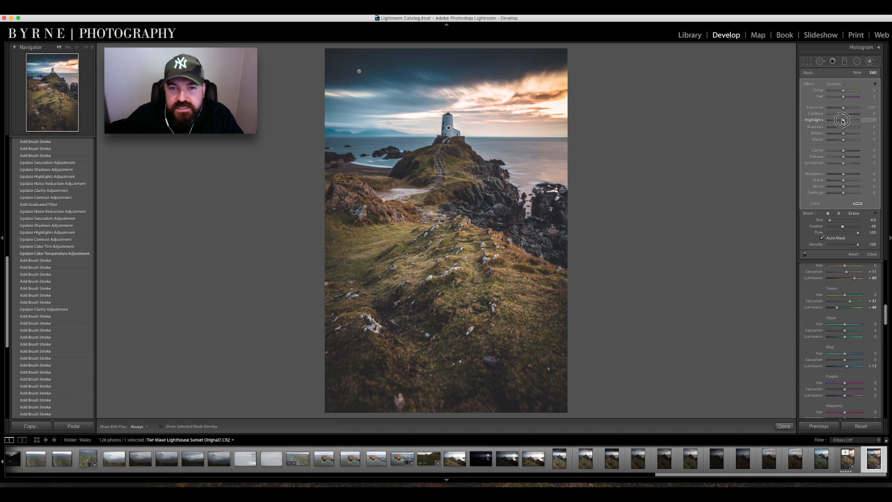
mouse_move(848, 121)
mouse_down()
mouse_move(858, 121)
mouse_move(849, 122)
mouse_up()
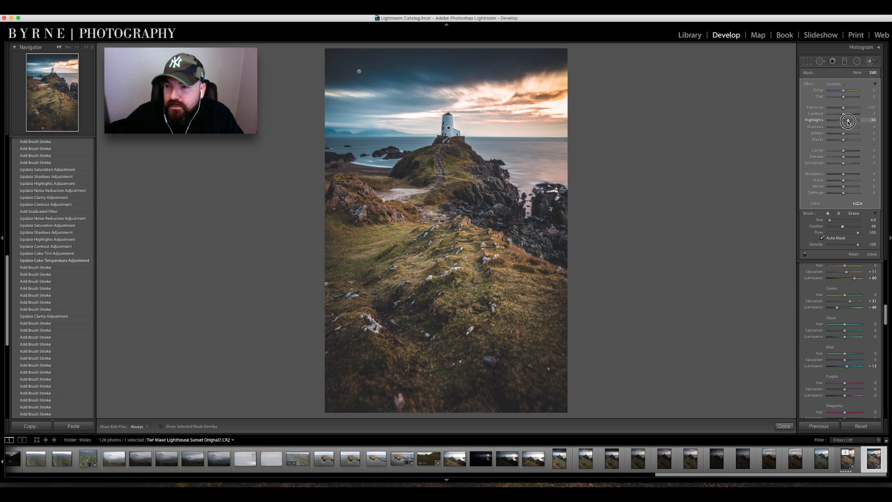
drag(848, 121, 843, 129)
click(844, 128)
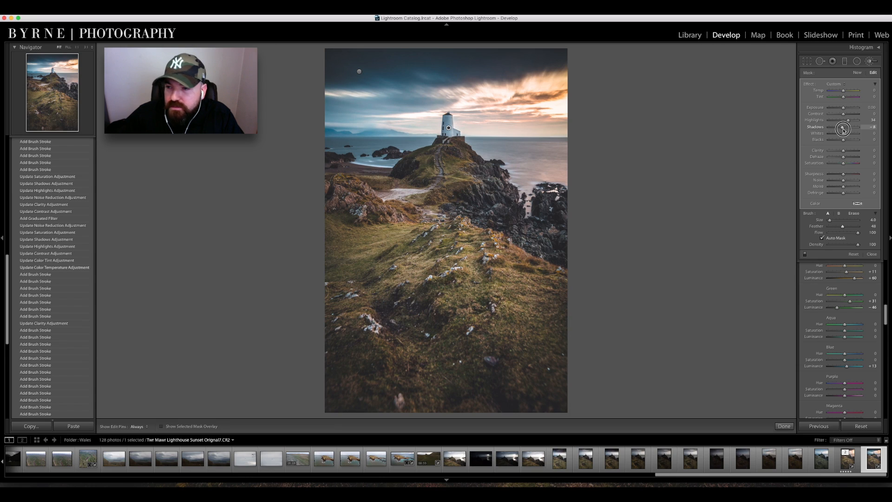
drag(844, 129, 845, 152)
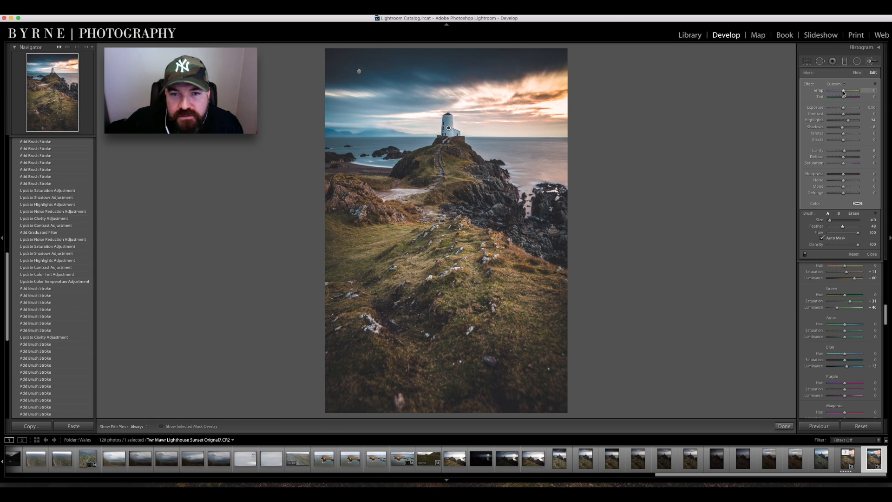
Warm the lighthouse brush adjustment to a Temp of 4.
drag(843, 92, 844, 92)
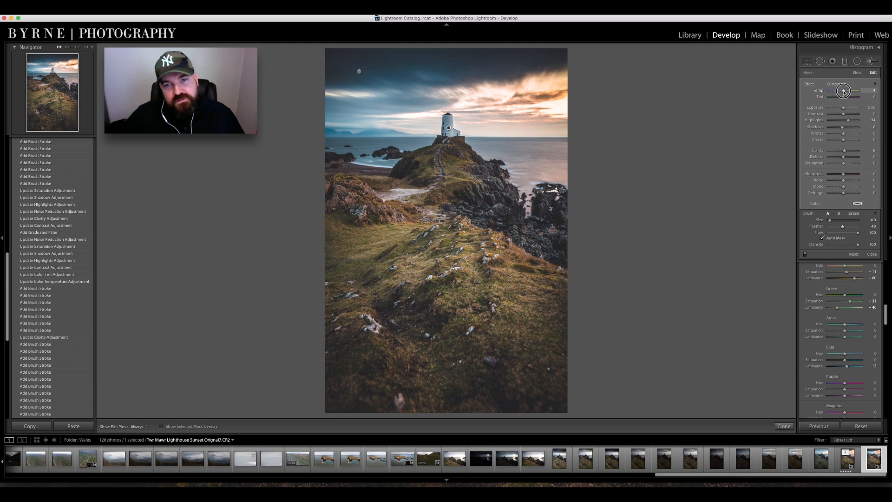
drag(844, 91, 844, 91)
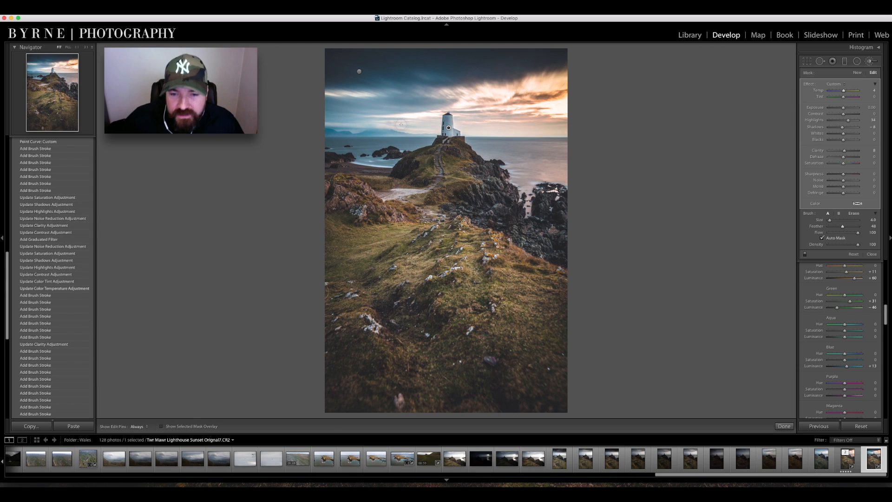
Check the lighthouse mask with its overlay, touch up the side building, and erase spill around the tower's roof.
key(z)
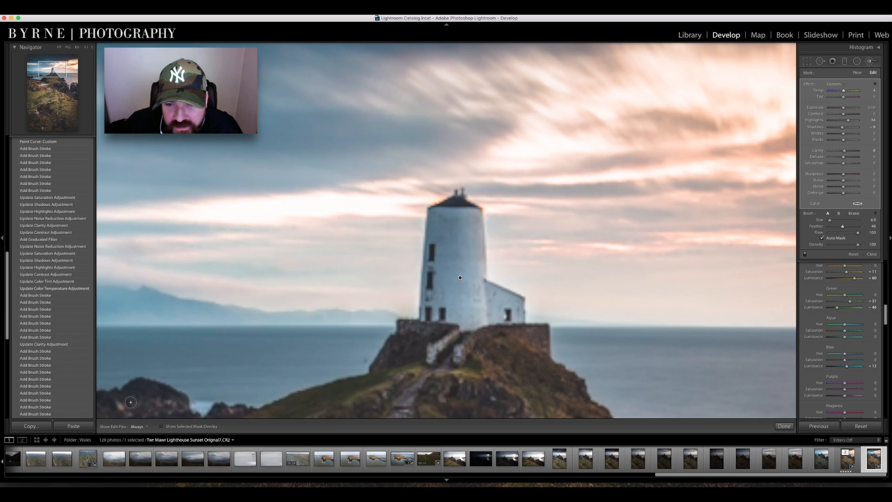
click(160, 426)
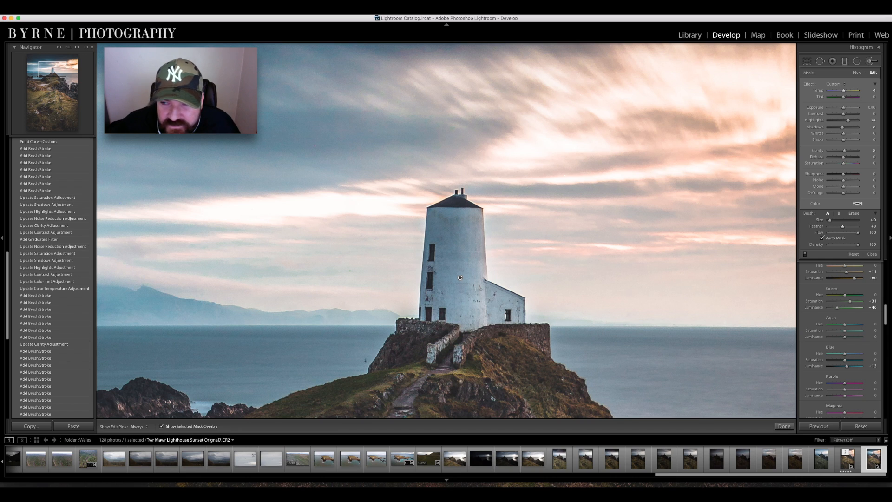
key(o)
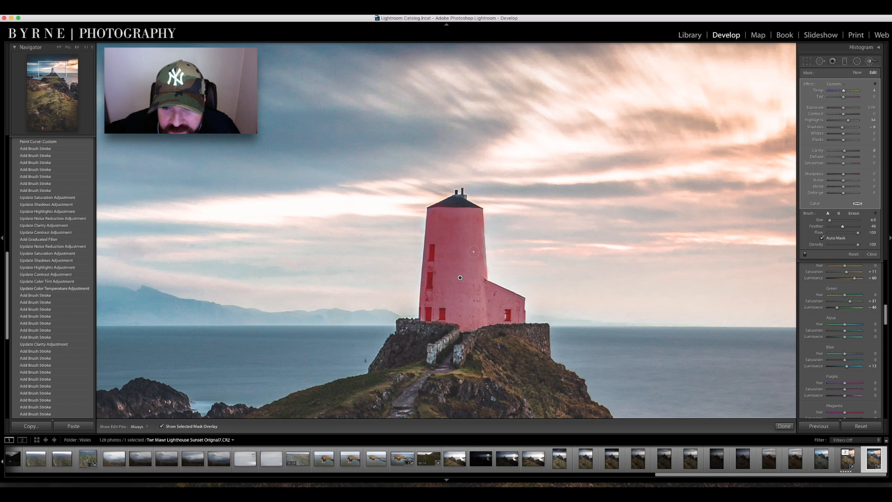
key(h)
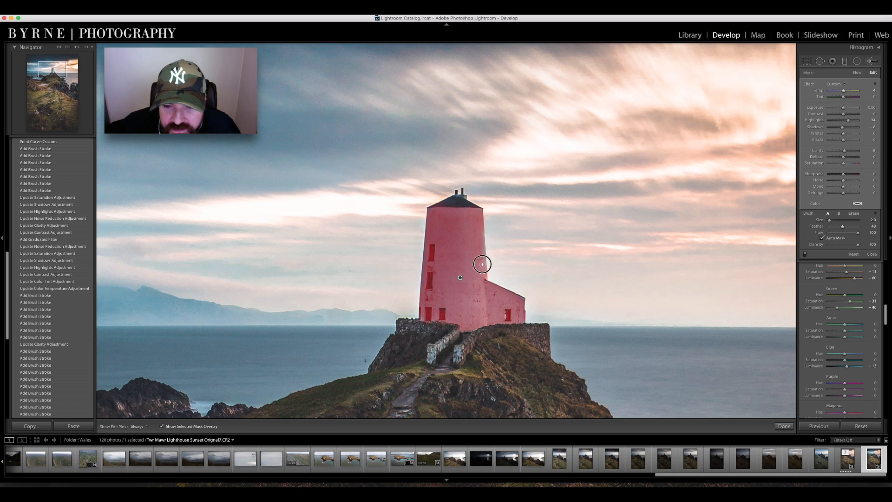
key(h)
alt+click(522, 301)
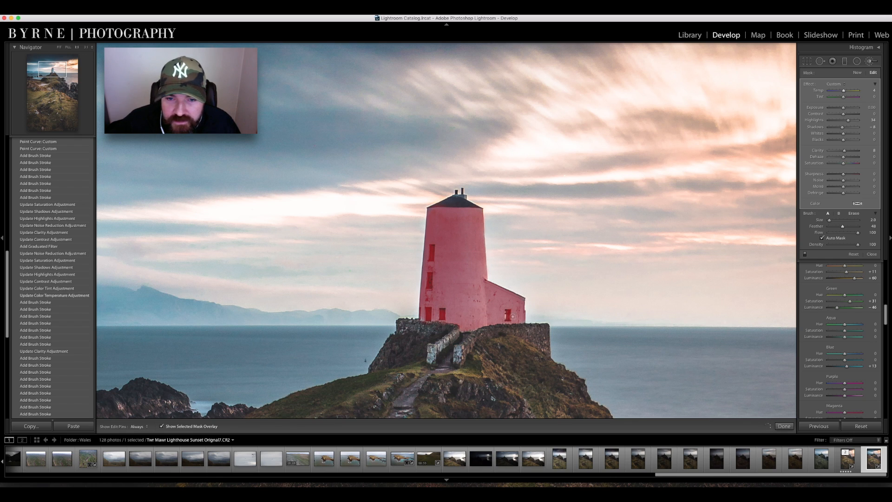
key(alt)
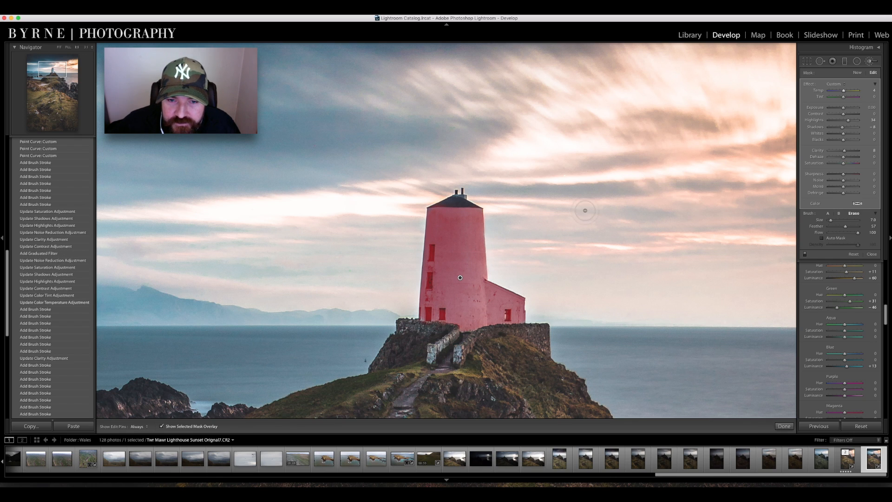
scroll(465, 203, down, 3)
mouse_move(458, 199)
mouse_down()
mouse_move(421, 198)
mouse_move(490, 200)
mouse_move(420, 199)
mouse_move(491, 200)
mouse_move(417, 203)
mouse_up()
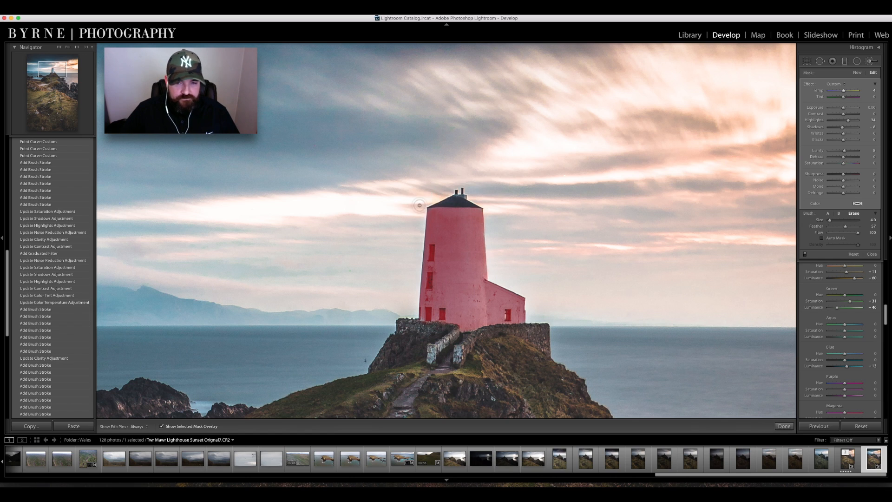
click(161, 427)
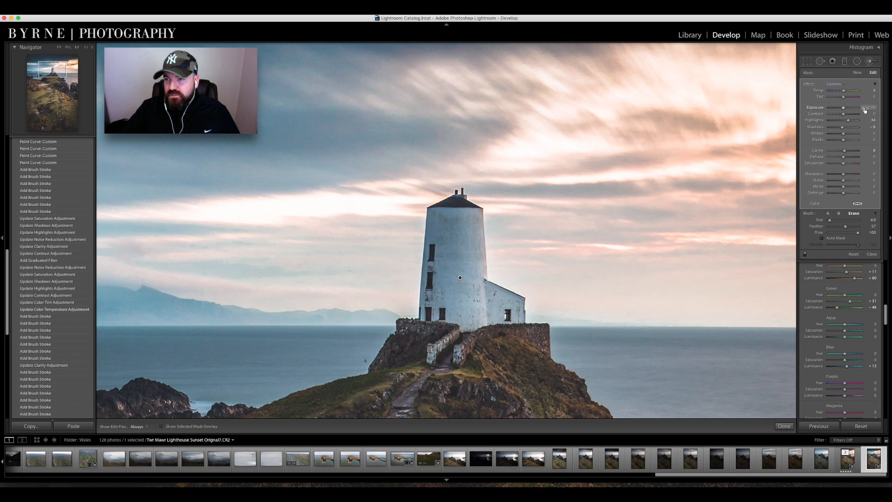
Set the lighthouse brush to Exposure 0.22 and Shadows -17, and finish the brush adjustment.
drag(865, 110, 867, 109)
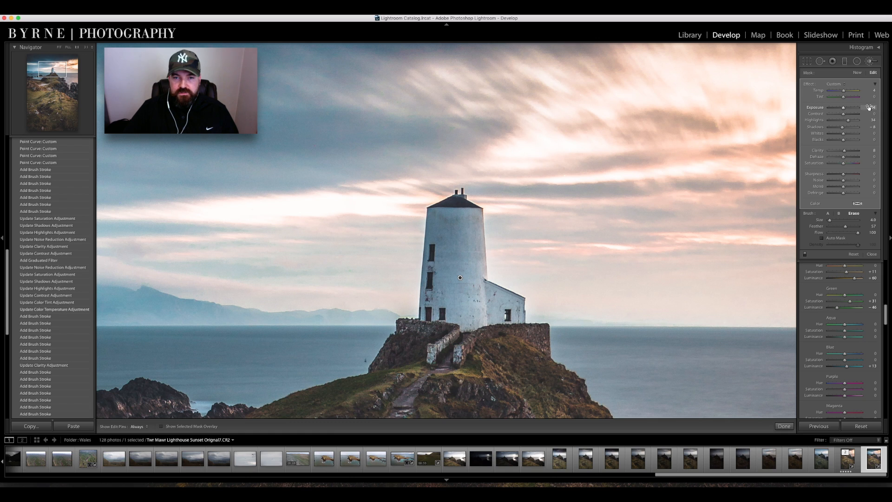
click(785, 426)
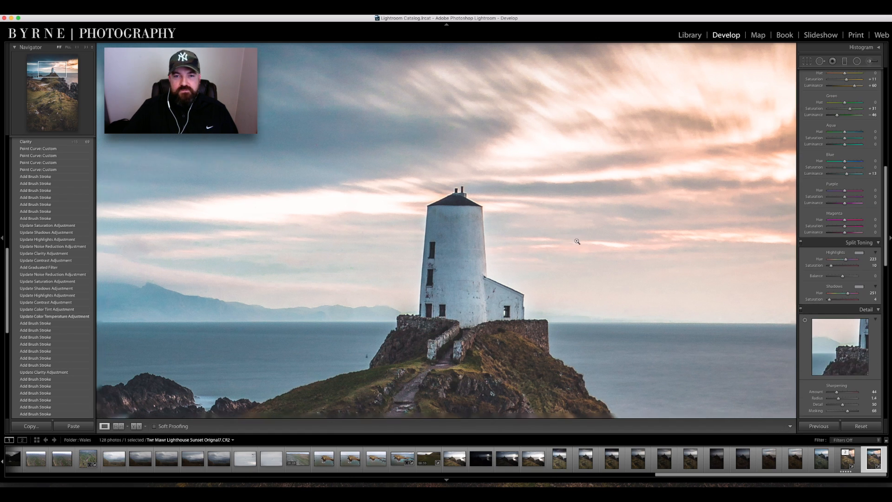
click(576, 240)
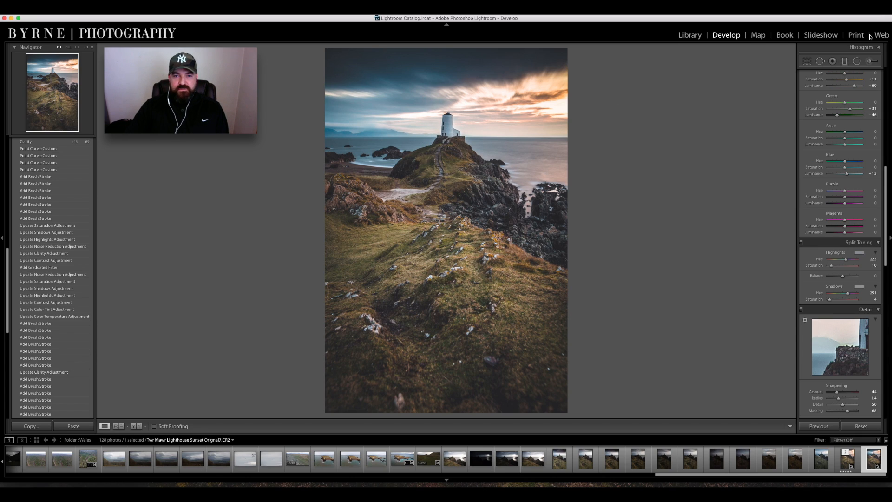
scroll(856, 130, up, 10)
key(k)
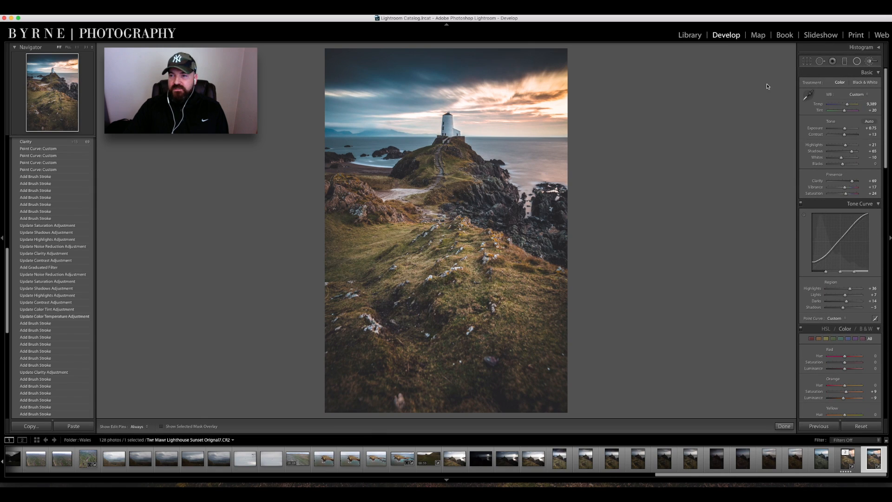
click(448, 128)
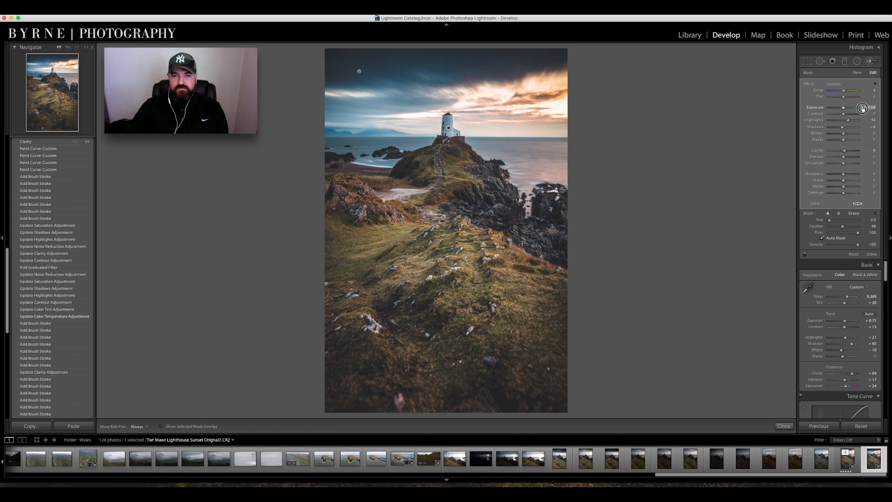
drag(862, 108, 863, 108)
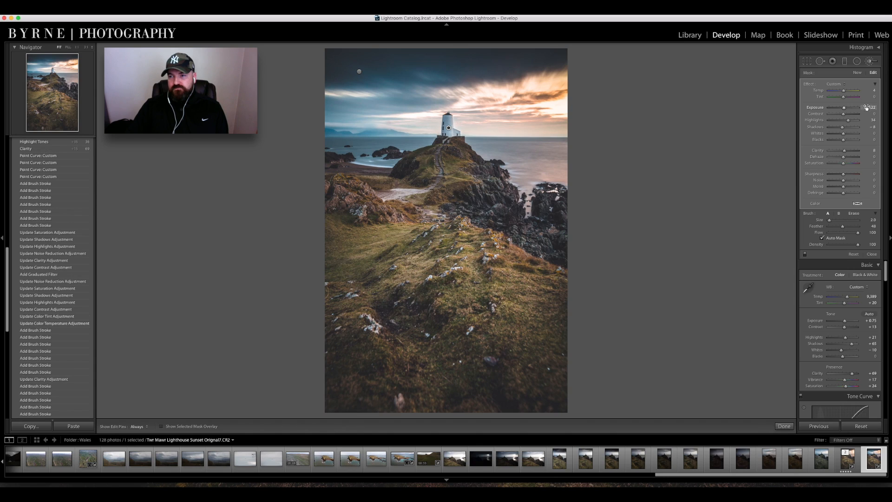
drag(846, 129, 843, 129)
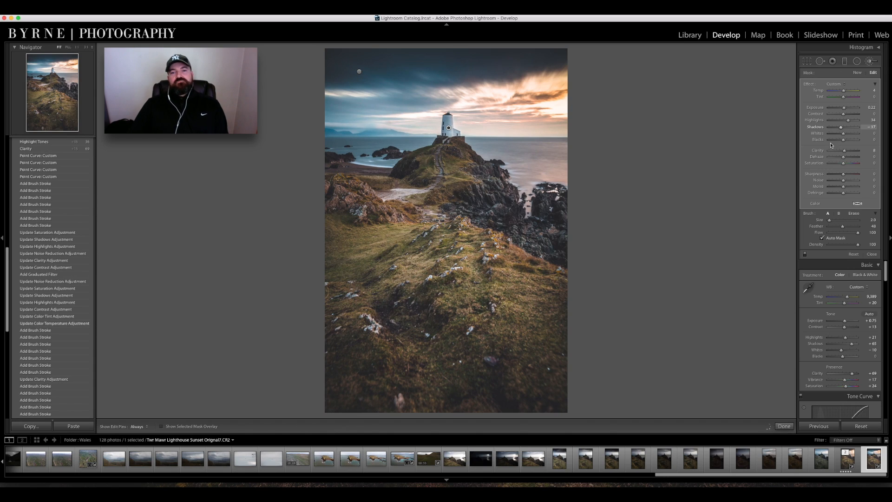
click(785, 426)
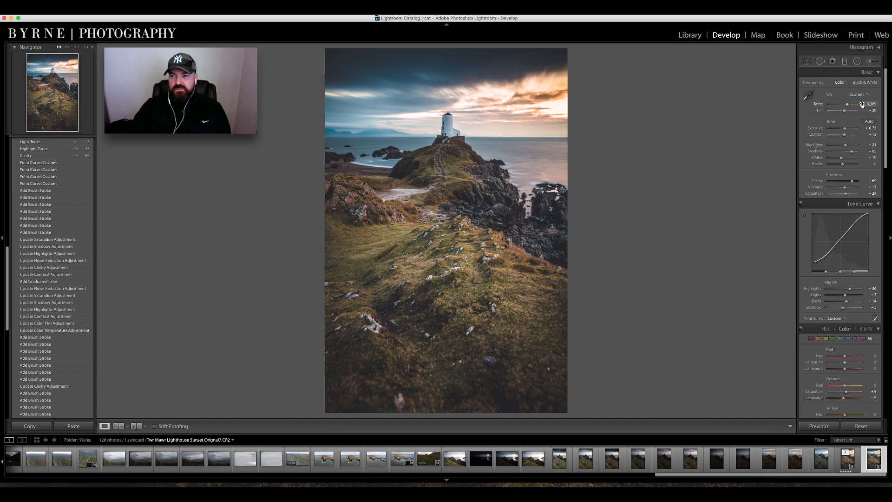
Warm the whole photo to a white balance Temp of 9,544.
drag(864, 105, 865, 105)
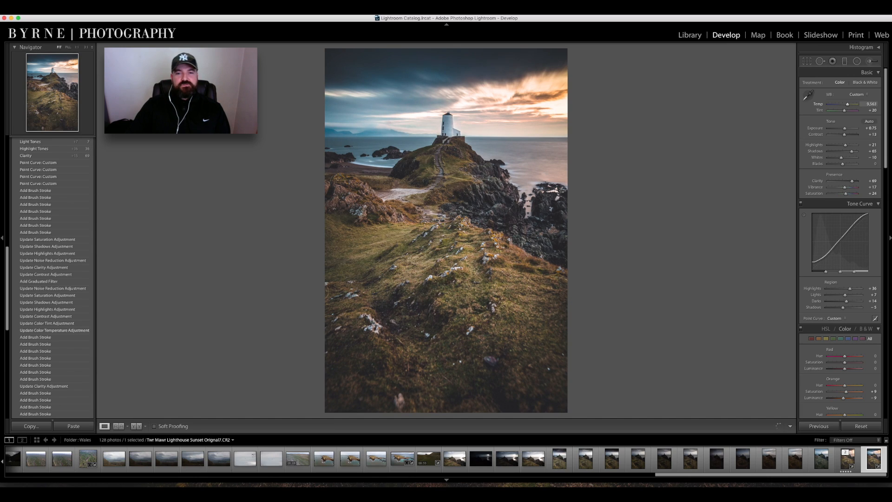
drag(865, 105, 871, 104)
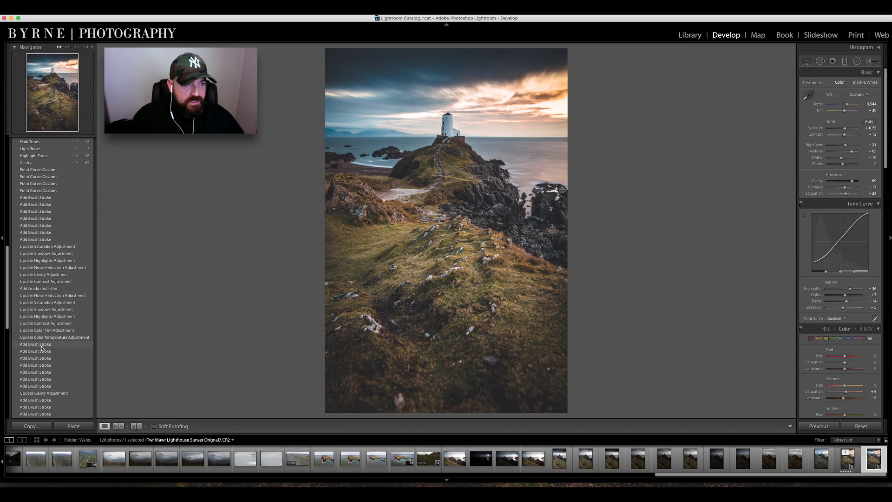
Compare with the unedited photo by returning to the earliest history state and zeroing Exposure, and restore the full edit.
scroll(51, 395, down, 15)
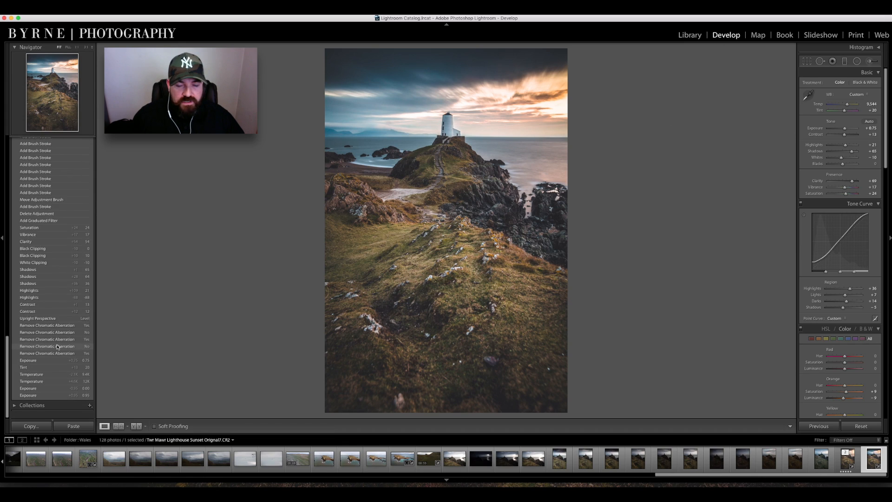
click(50, 401)
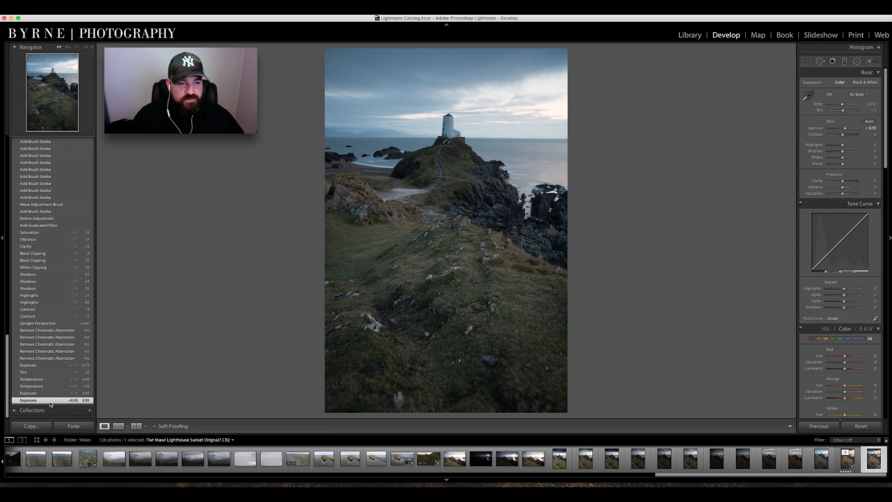
double_click(845, 130)
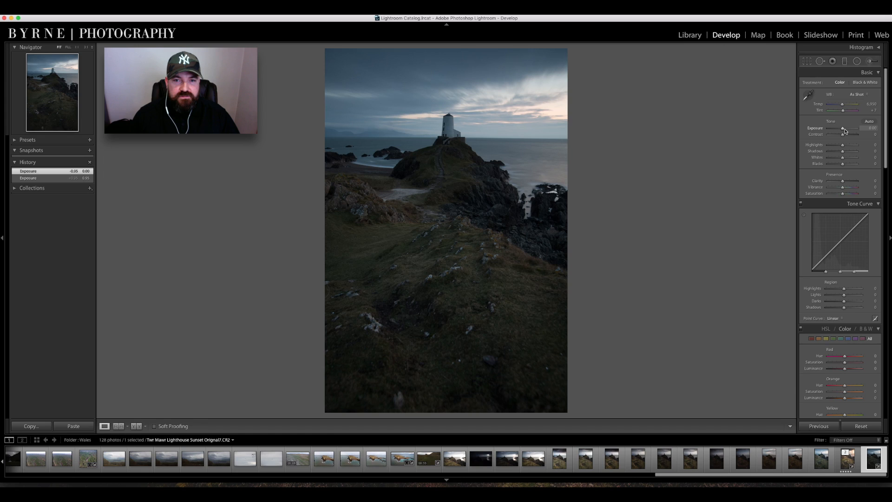
key(ctrl+z)
key(ctrl+z)
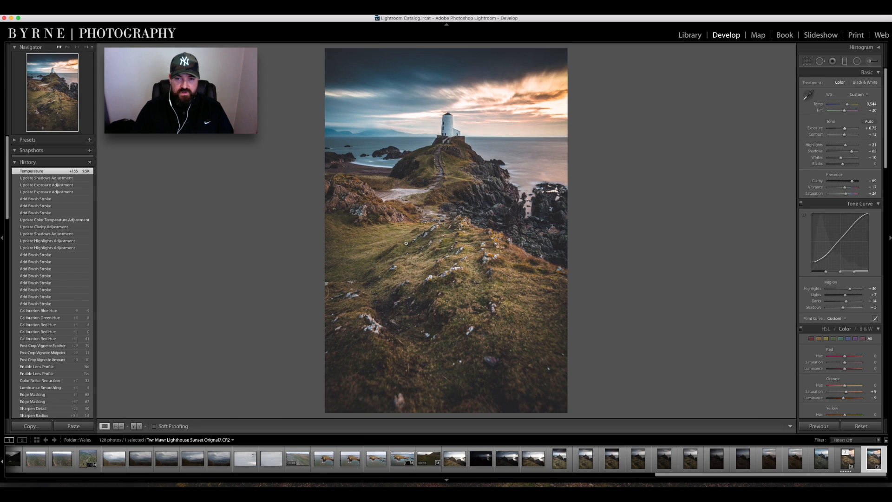
Send the edited lighthouse photo to Adobe Photoshop CC 2017 for further editing.
right_click(420, 194)
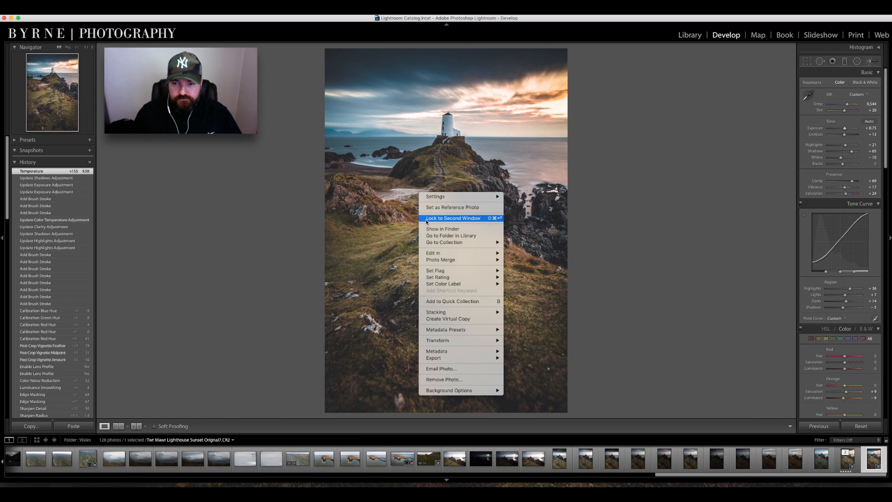
mouse_move(427, 255)
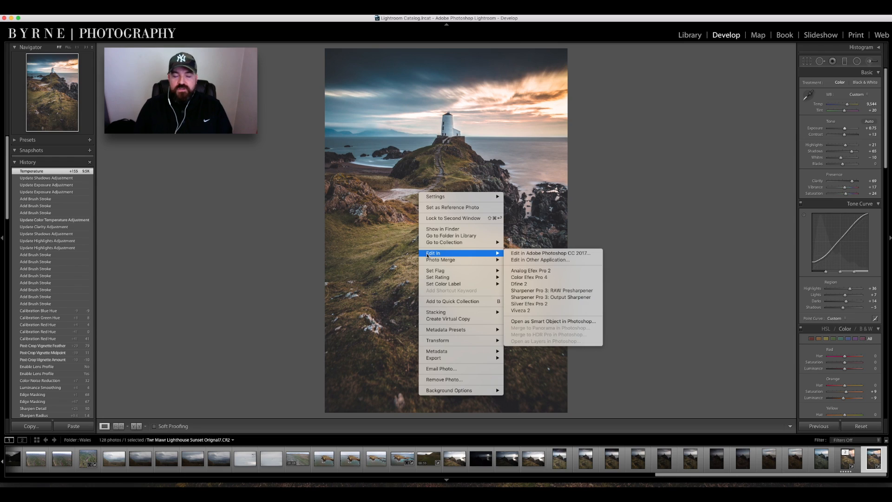
click(558, 254)
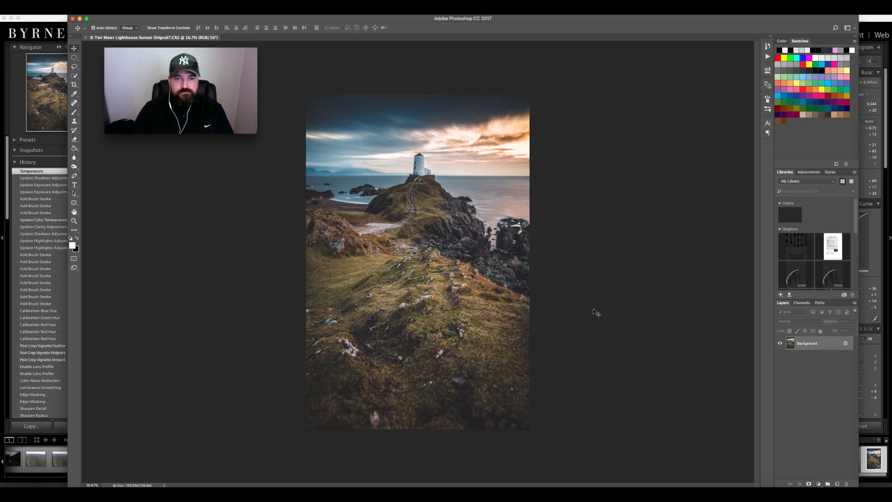
Start opening another file and browse to the Byrne Photography Artwork folder in Documents.
key(super+o)
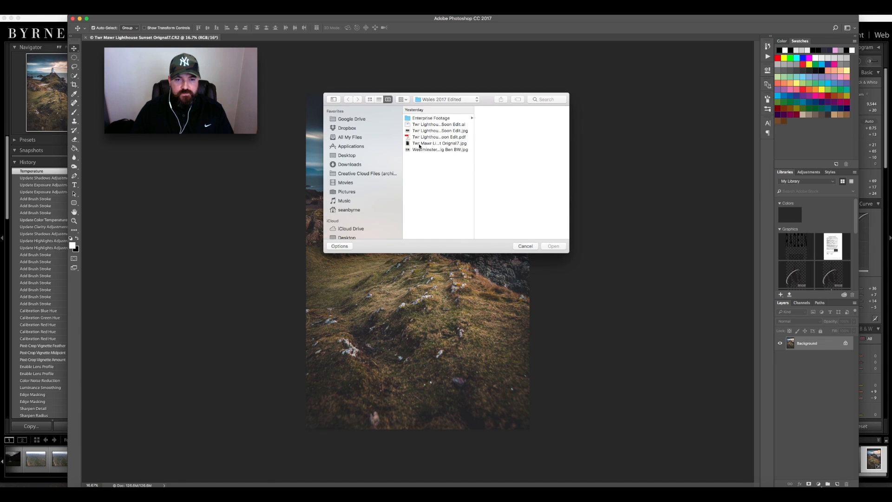
scroll(370, 196, down, 3)
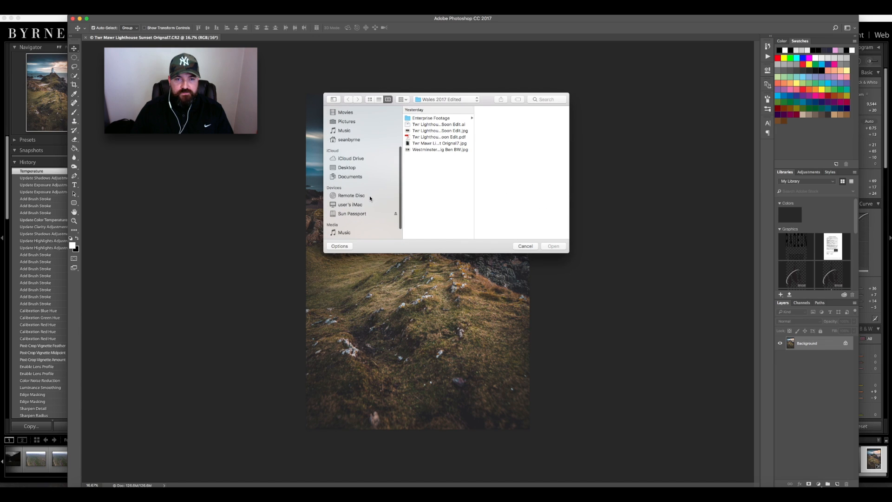
click(367, 214)
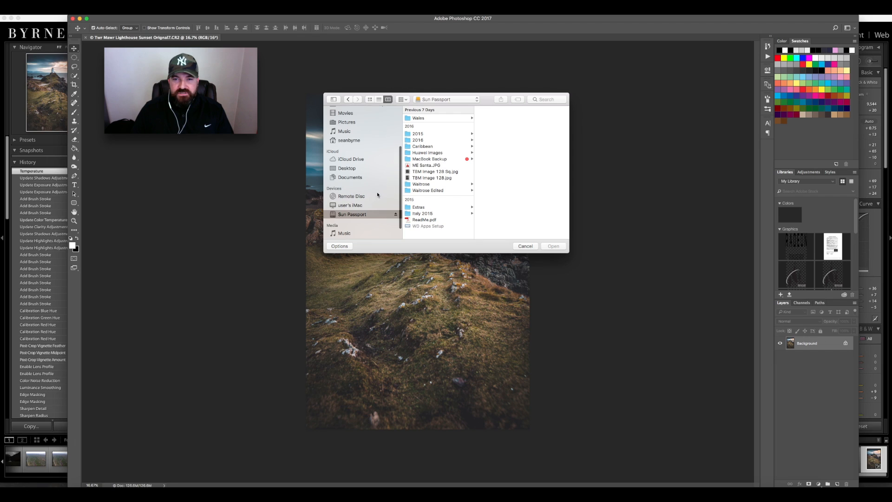
click(368, 177)
click(444, 122)
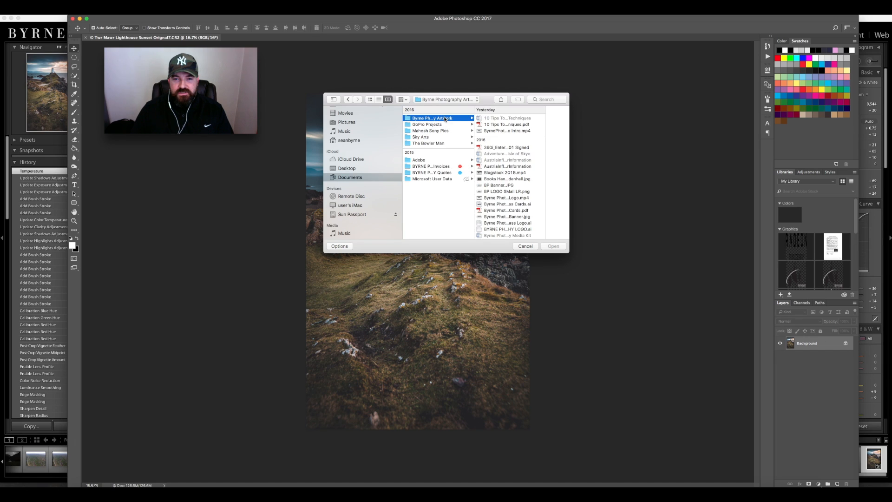
Browse to the Light Hits - 16 Bit PNG folder inside Lens Distortion Presets.
scroll(506, 173, down, 10)
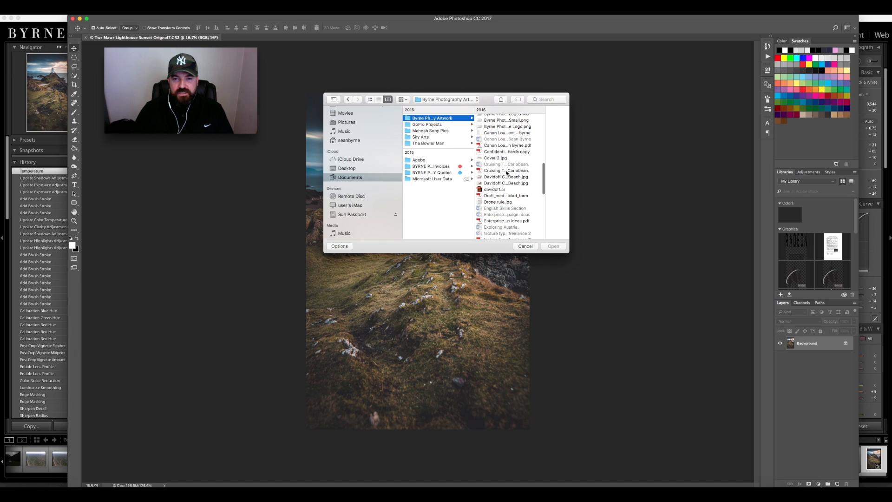
scroll(507, 173, down, 10)
click(508, 190)
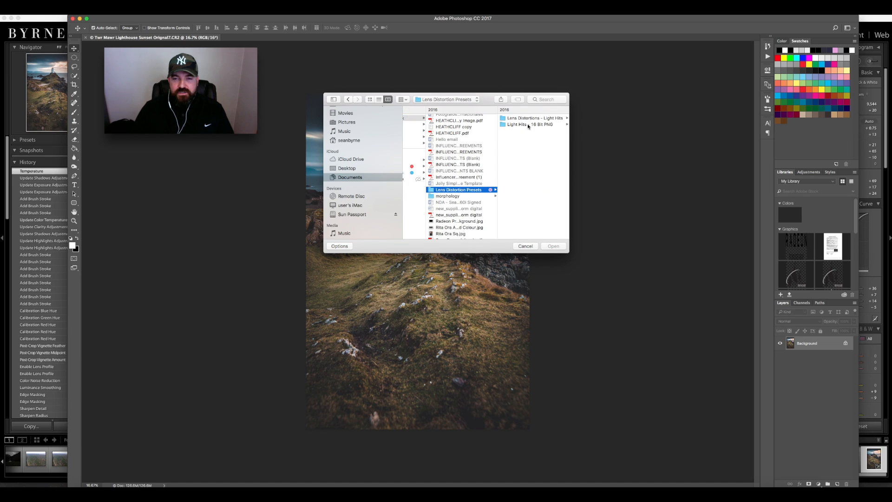
click(525, 124)
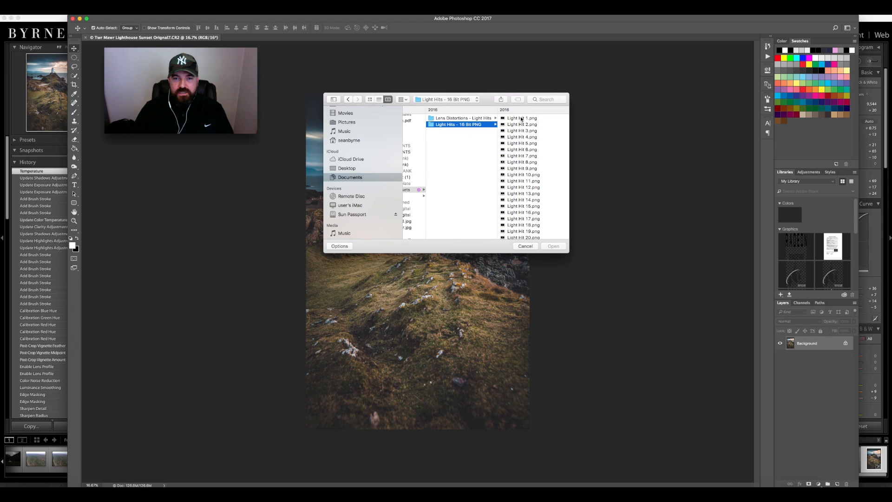
Preview the Light Hit PNG files one after another to compare their flare shapes and colours.
click(521, 119)
click(461, 156)
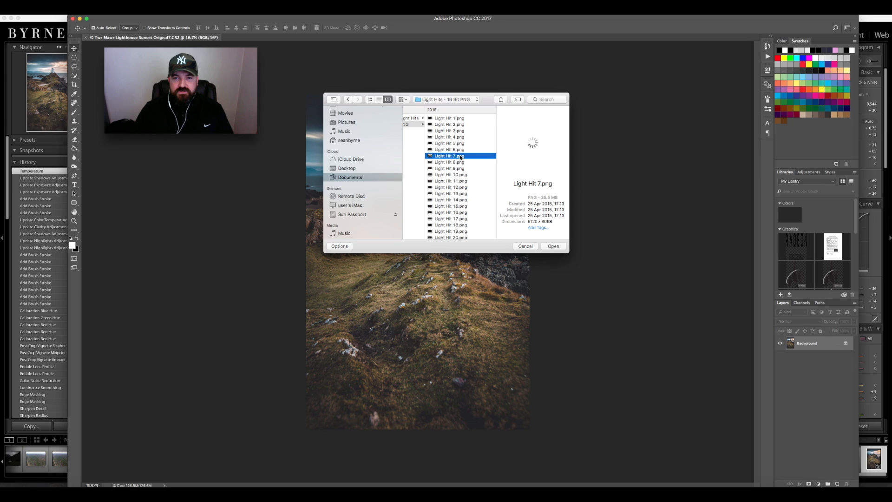
click(451, 194)
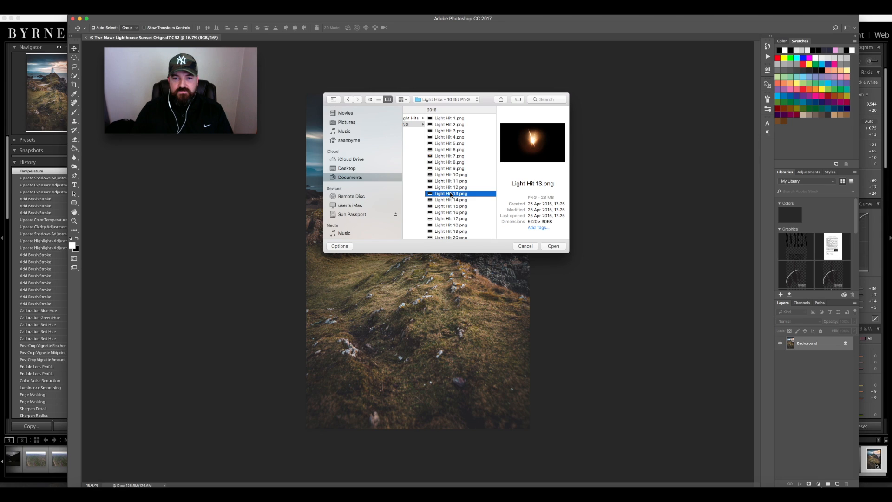
click(448, 201)
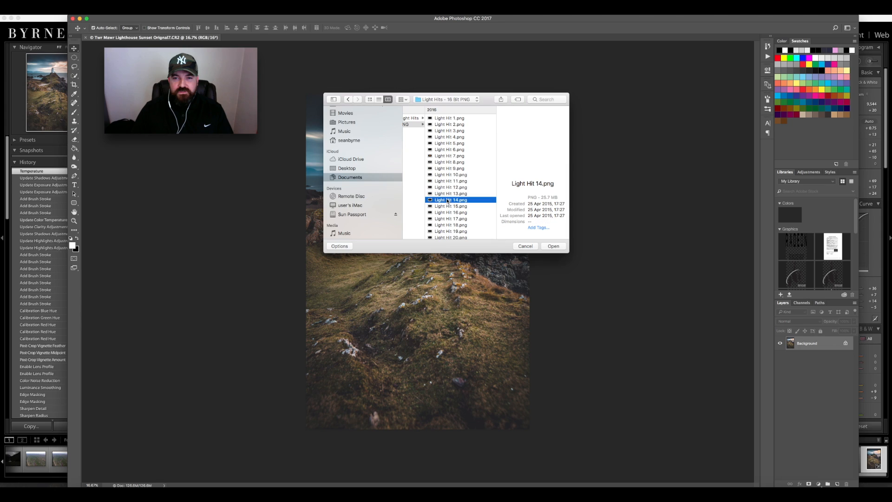
click(447, 207)
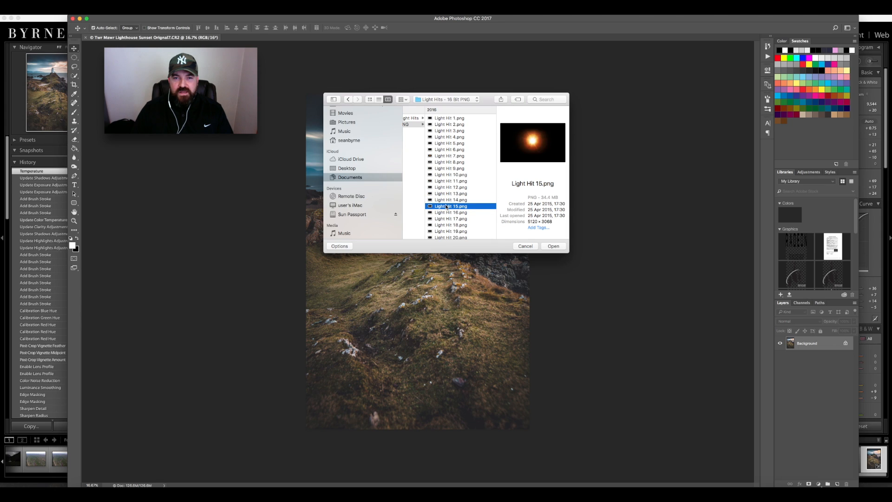
click(448, 156)
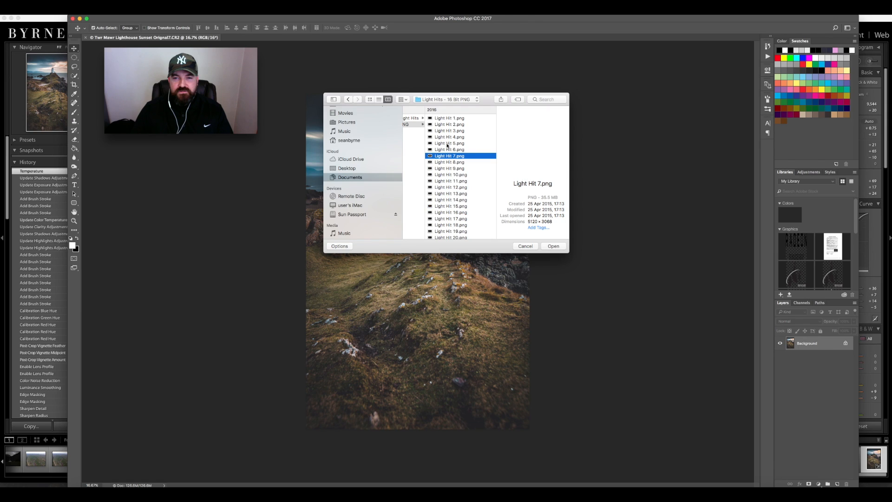
click(448, 137)
click(450, 130)
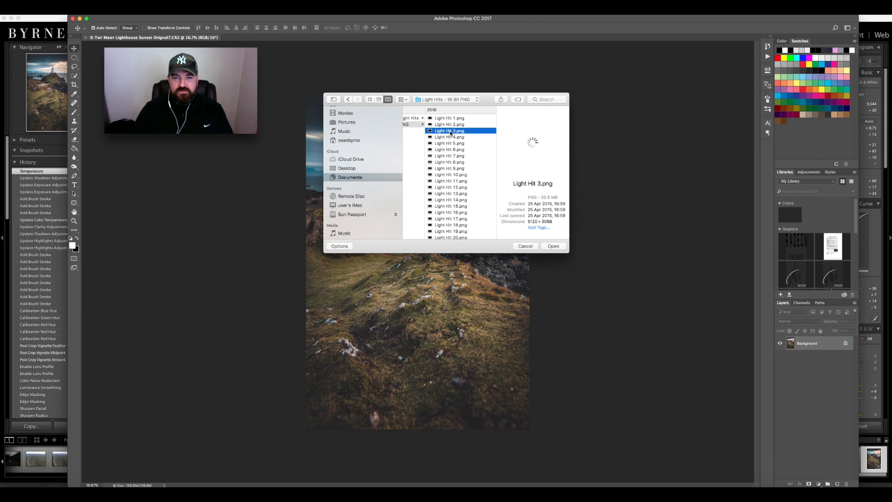
click(451, 124)
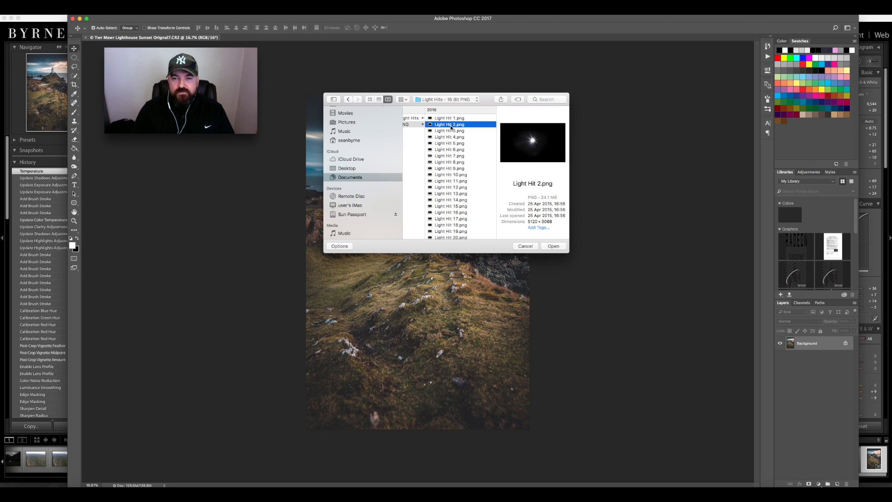
key(Down)
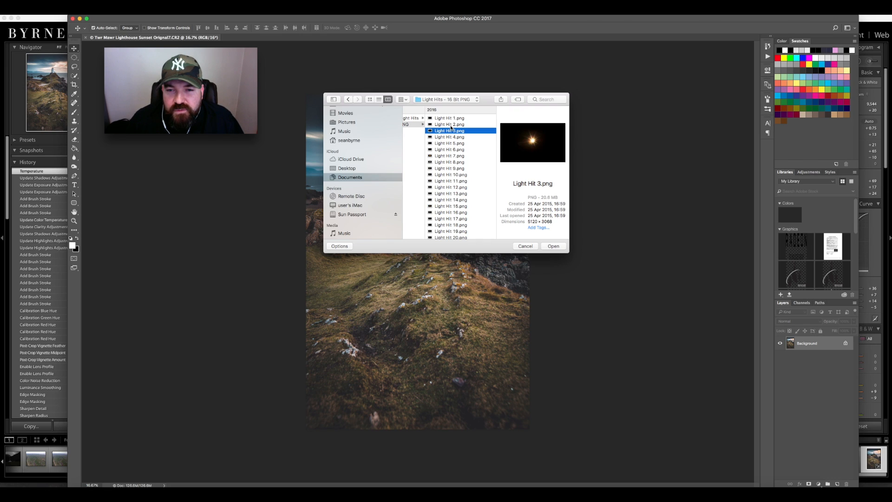
key(Down)
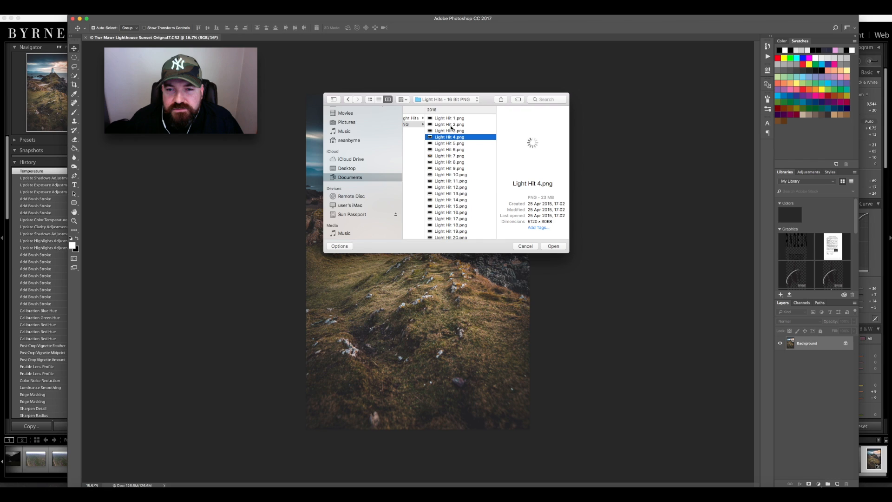
key(Down)
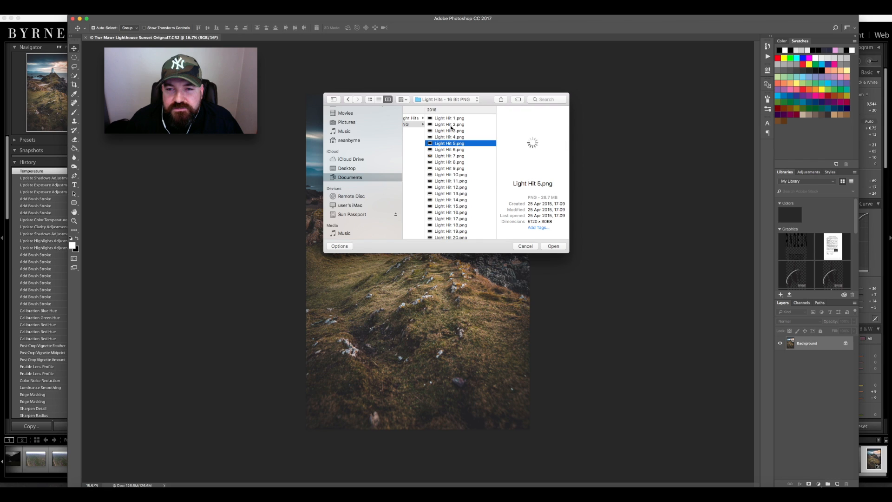
key(Down)
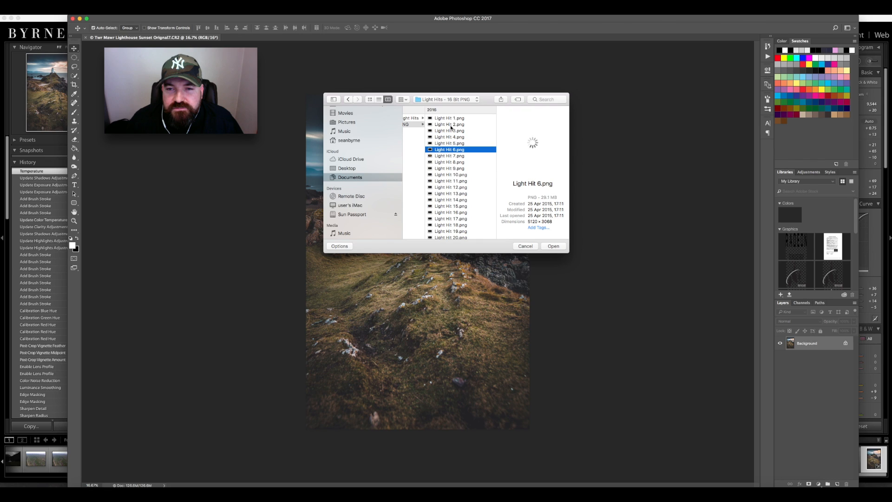
key(Down)
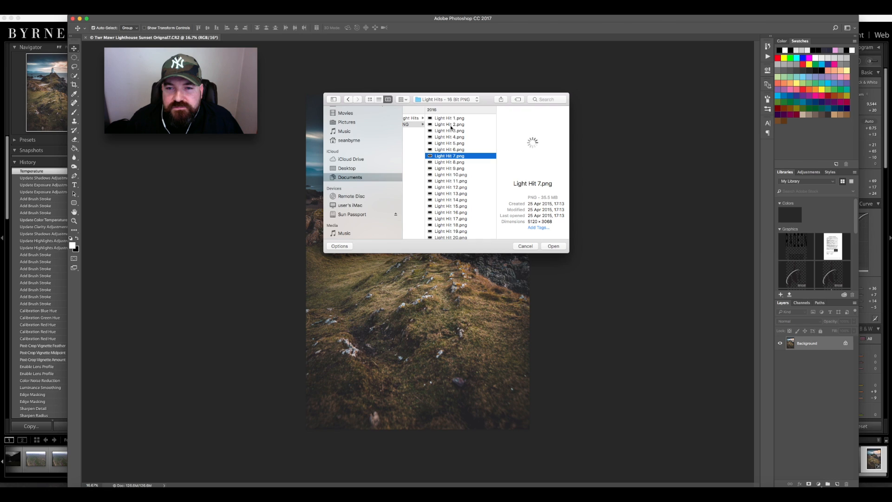
key(Down)
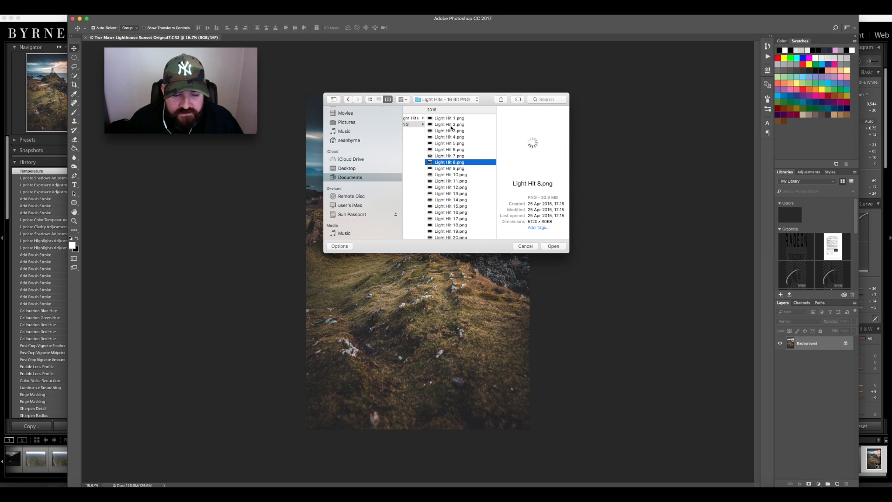
Open Light Hit 9.png and copy it onto the lighthouse photo as a new layer, accepting the colour profile conversion.
key(Down)
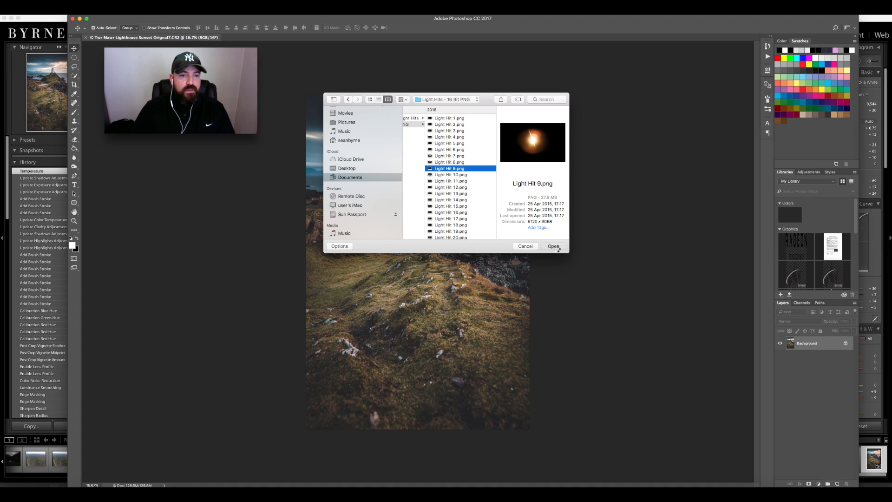
click(554, 247)
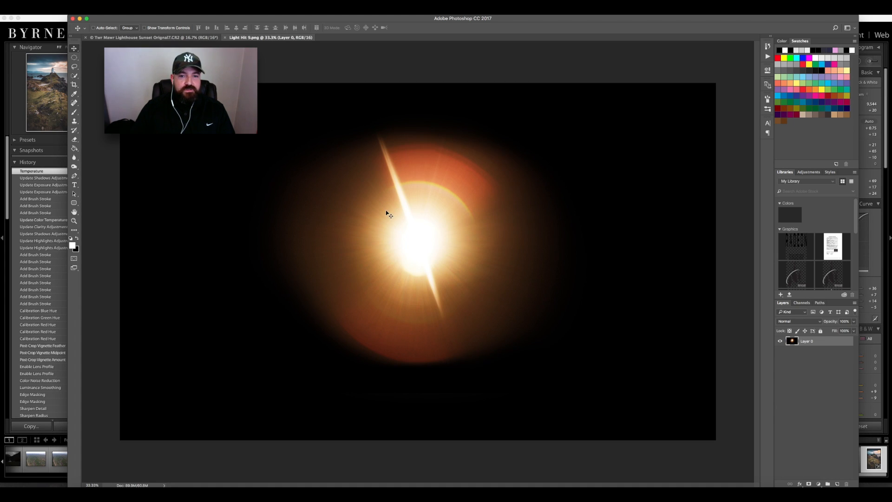
drag(250, 151, 372, 187)
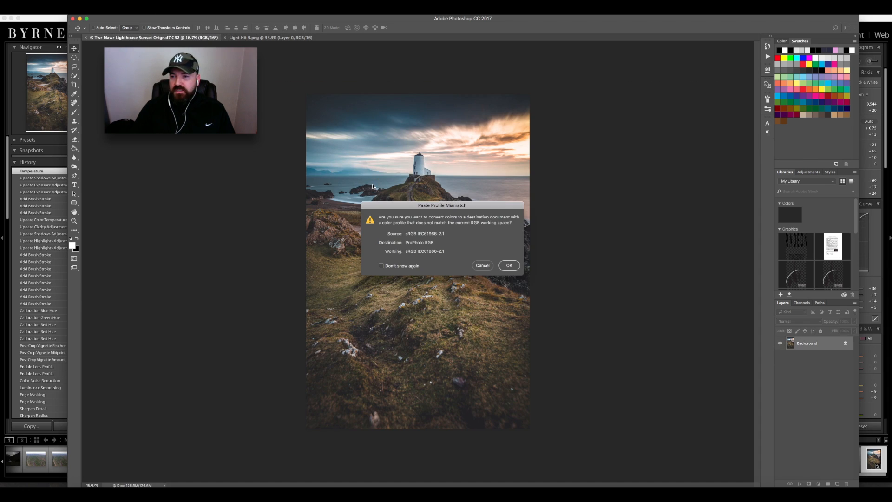
click(510, 265)
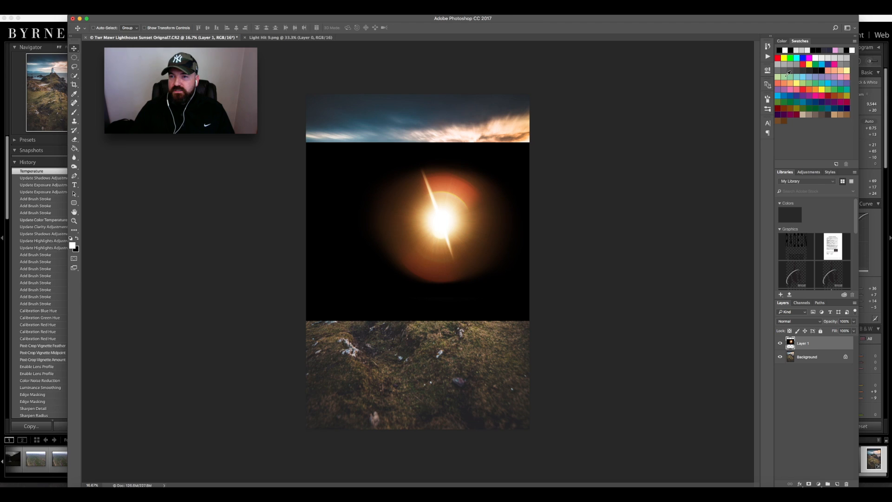
Run the Lens Distortions action Light Hit Controls on the overlay layer, accepting the default Curves, Hue/Saturation and group settings.
click(768, 57)
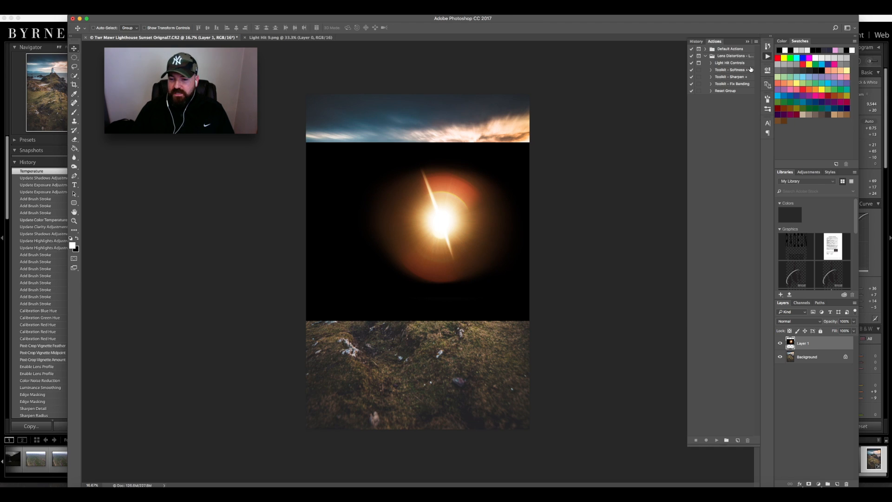
click(734, 57)
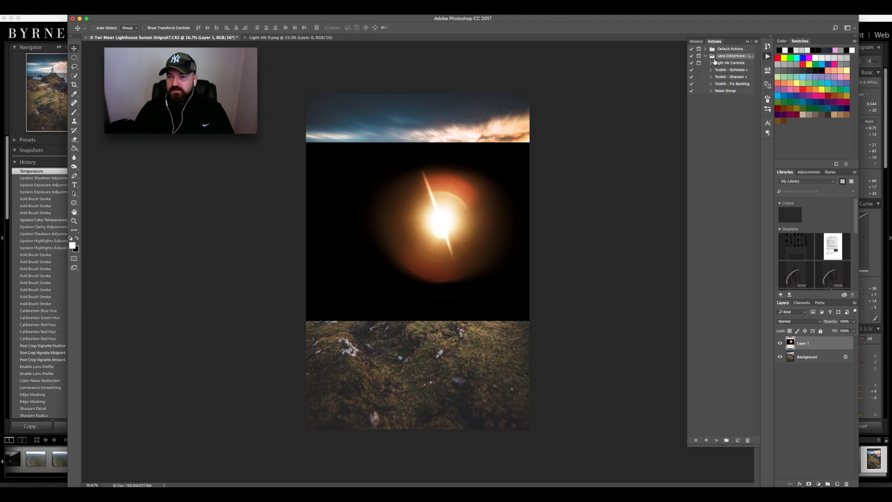
click(728, 64)
click(716, 438)
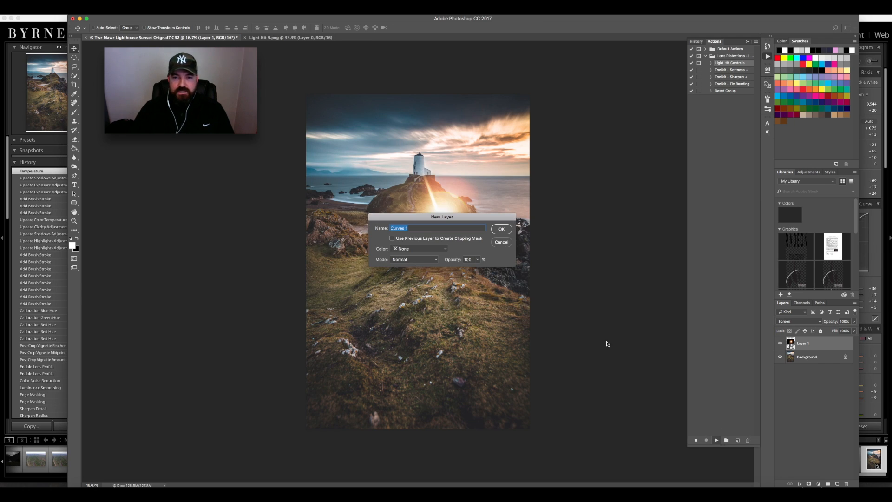
click(505, 230)
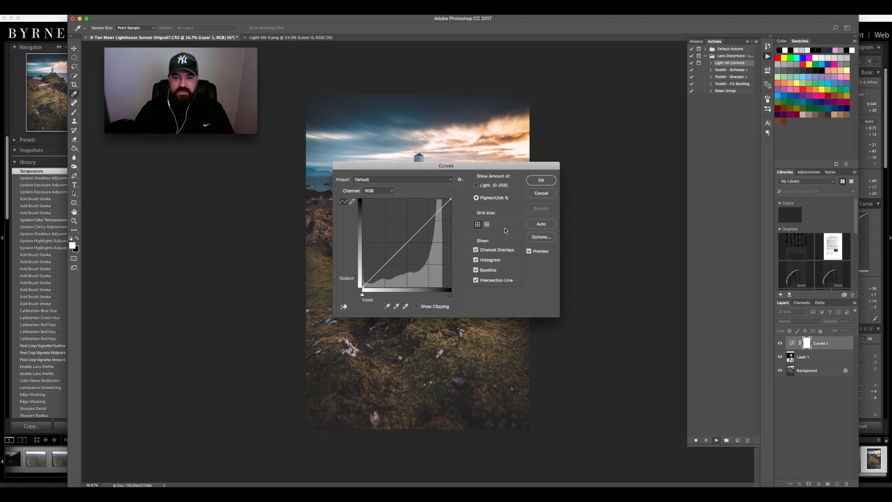
click(533, 180)
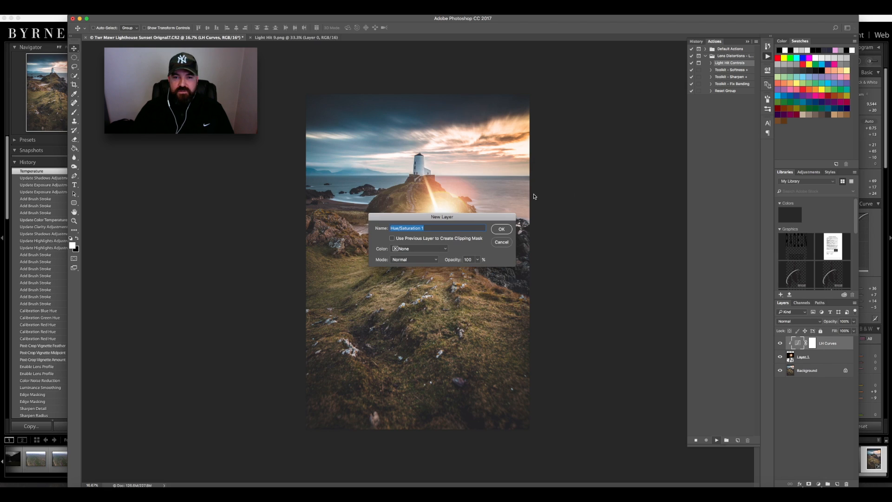
click(498, 230)
click(462, 181)
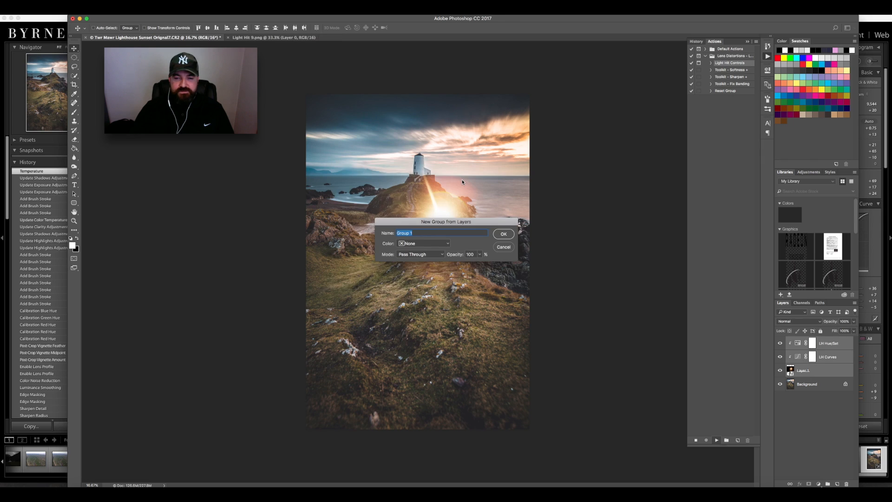
click(509, 236)
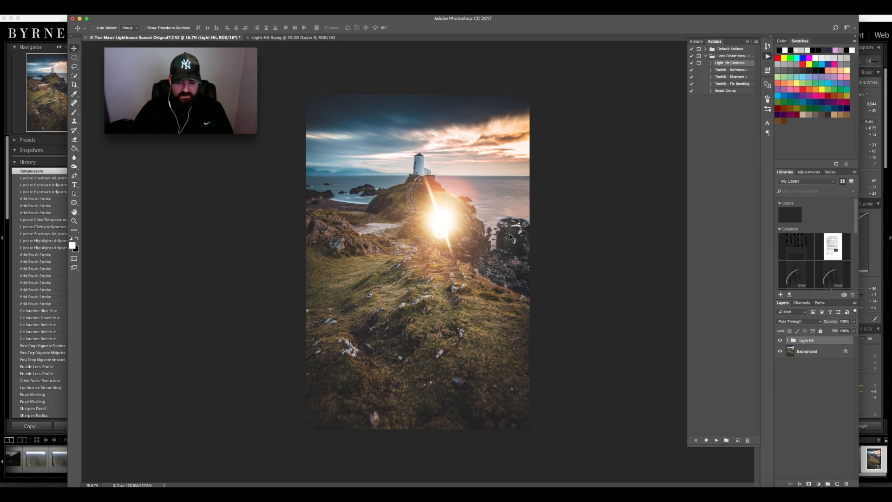
Transform the Light Hit group: rotate it about 17 degrees, scale it to about 134% and move it to the sky's right edge.
drag(446, 207, 475, 202)
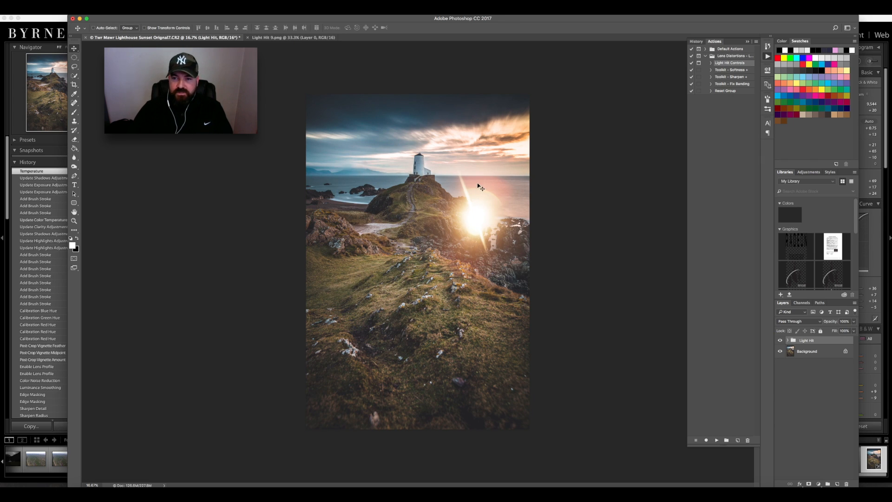
key(super+t)
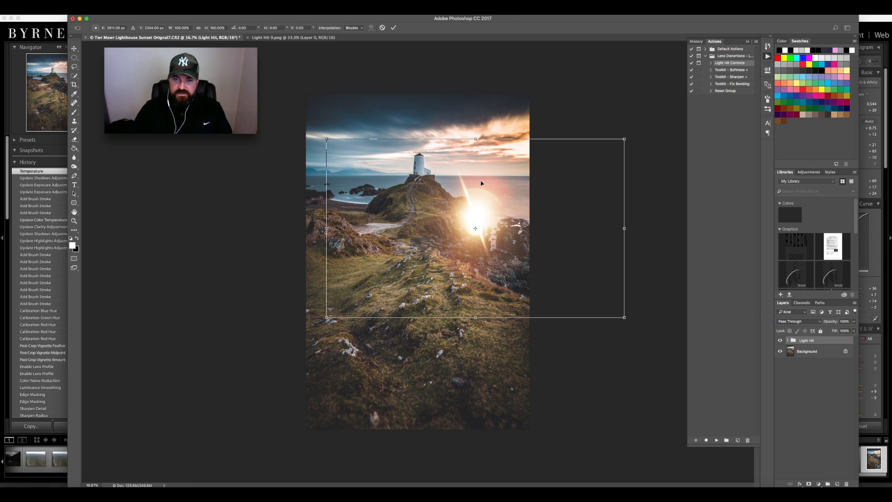
drag(629, 135, 642, 190)
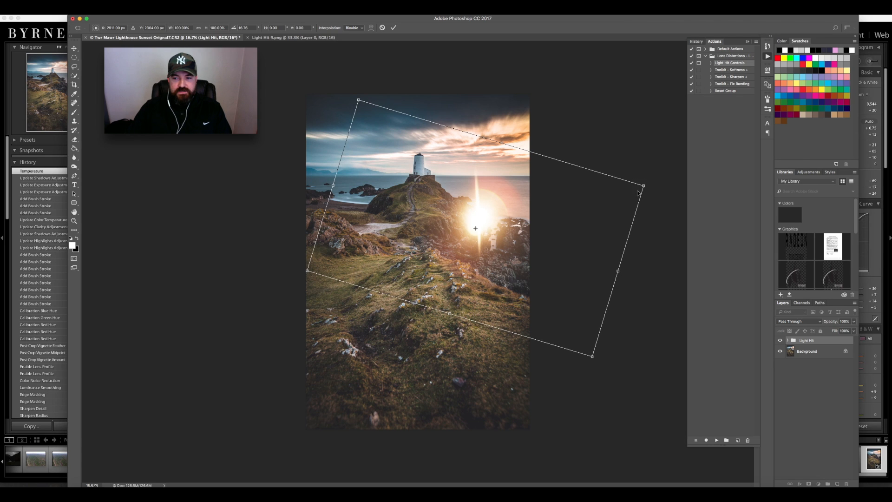
drag(359, 102, 297, 39)
drag(453, 191, 548, 147)
drag(328, 212, 299, 220)
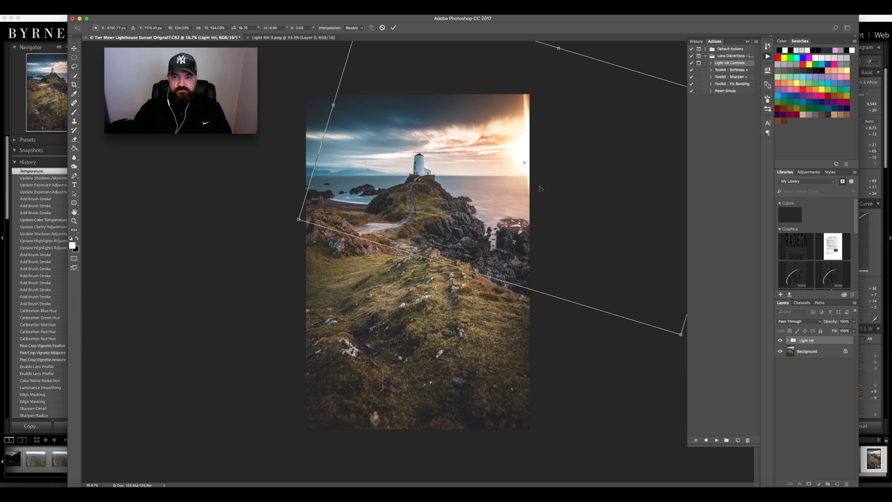
Rotate the Light Hit group to about 19 degrees, enlarge it beyond 140%, shift its centre past the photo's right edge and apply the transform.
drag(499, 157, 480, 163)
drag(671, 344, 662, 353)
drag(503, 136, 537, 133)
drag(309, 211, 291, 215)
mouse_move(533, 160)
mouse_down()
mouse_move(536, 145)
mouse_move(537, 154)
mouse_up()
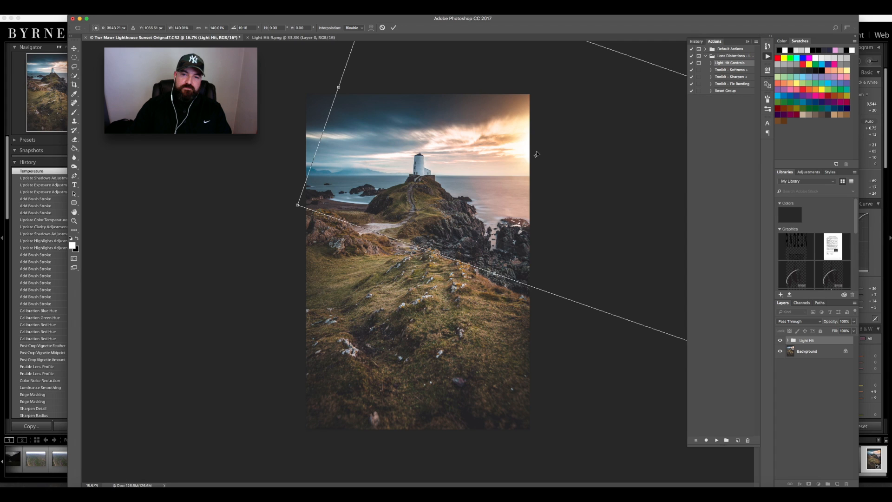
drag(302, 205, 182, 226)
drag(485, 160, 553, 160)
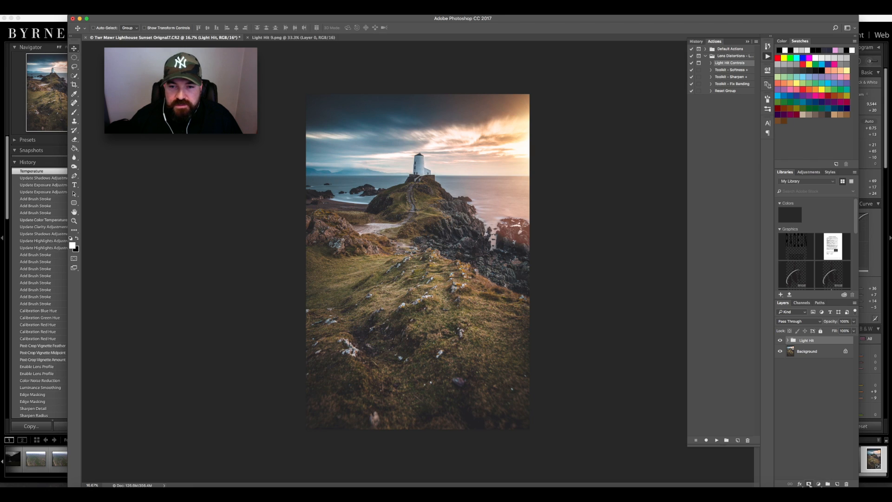
Add a layer mask to the Light Hit group and brush black at 41% opacity over the rocks and grass below the sea.
click(809, 483)
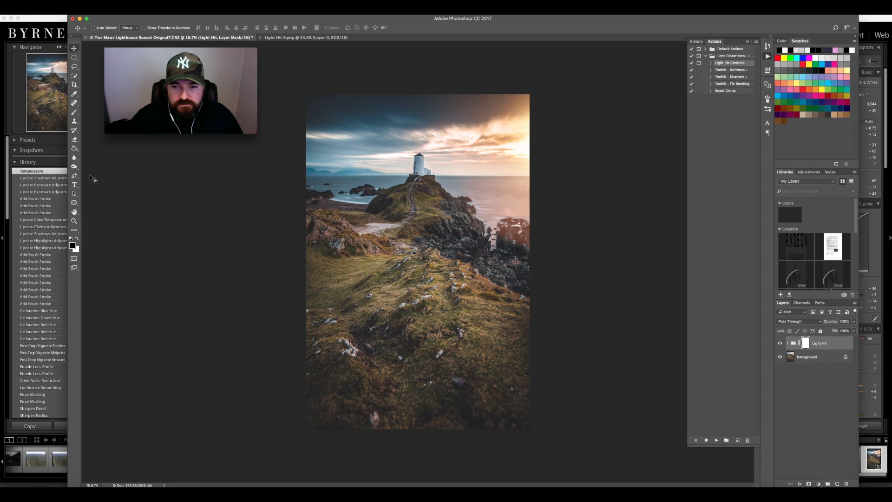
click(74, 112)
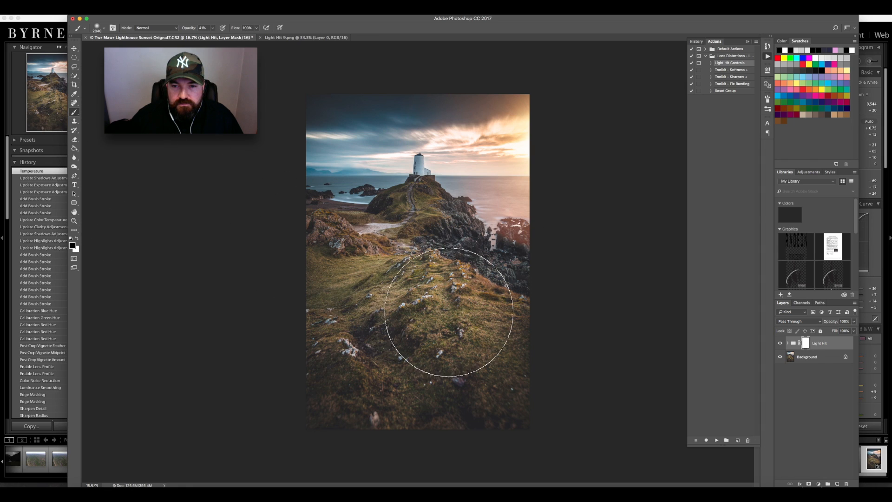
mouse_move(493, 277)
mouse_down()
mouse_move(522, 328)
mouse_move(484, 322)
mouse_move(490, 333)
mouse_up()
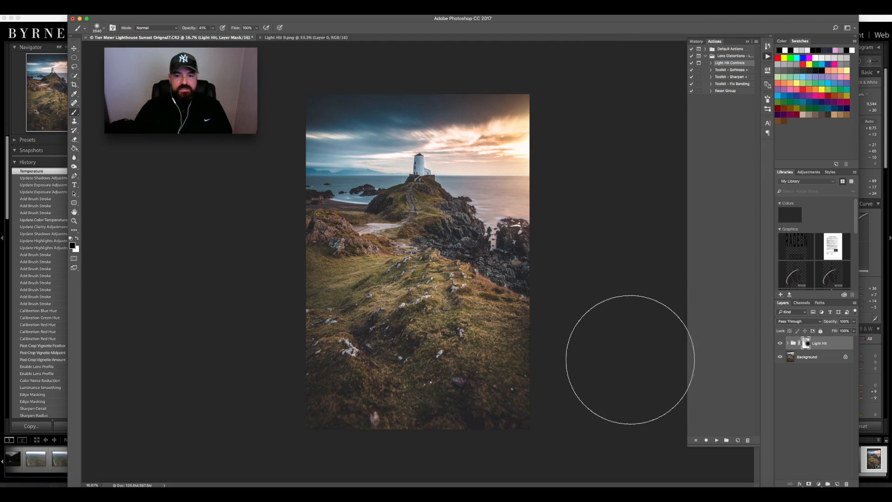
Save the masked lighthouse photo and switch to Lightroom to show the edited TIFF.
key(super+s)
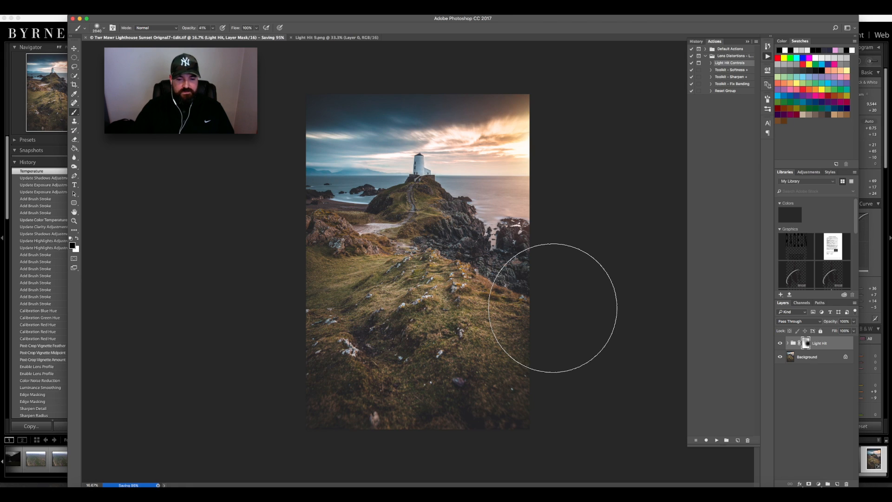
click(74, 49)
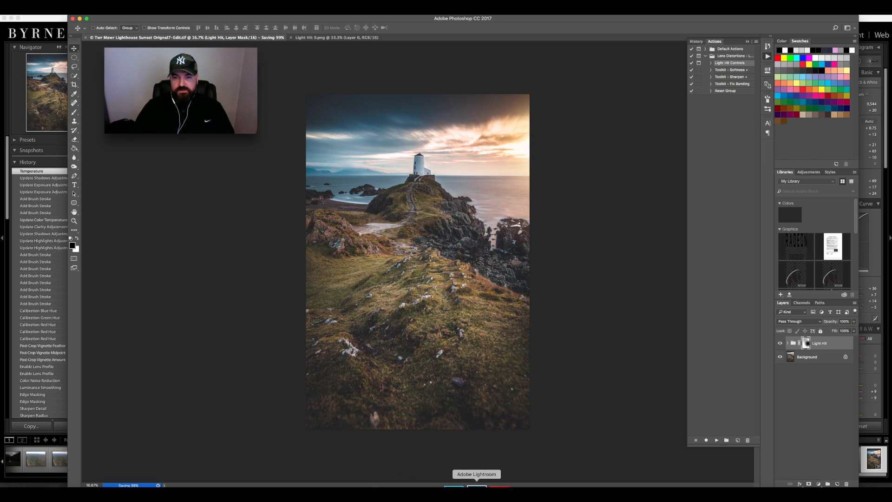
click(477, 486)
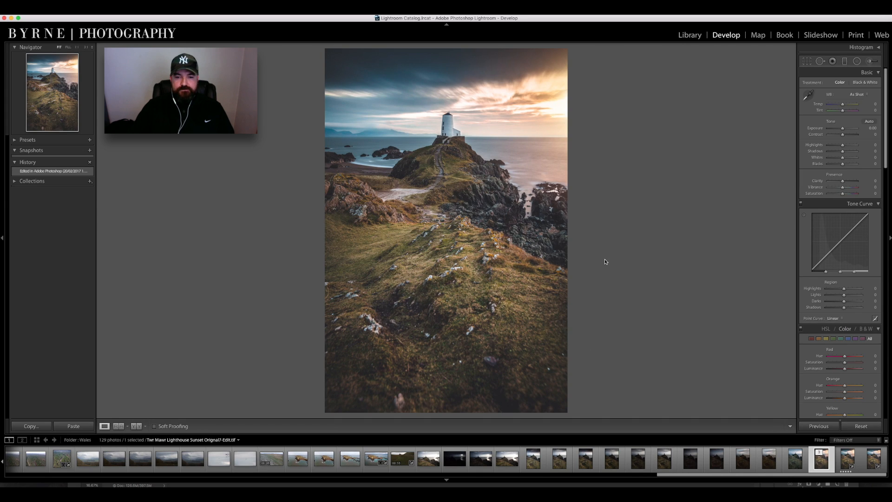
click(447, 480)
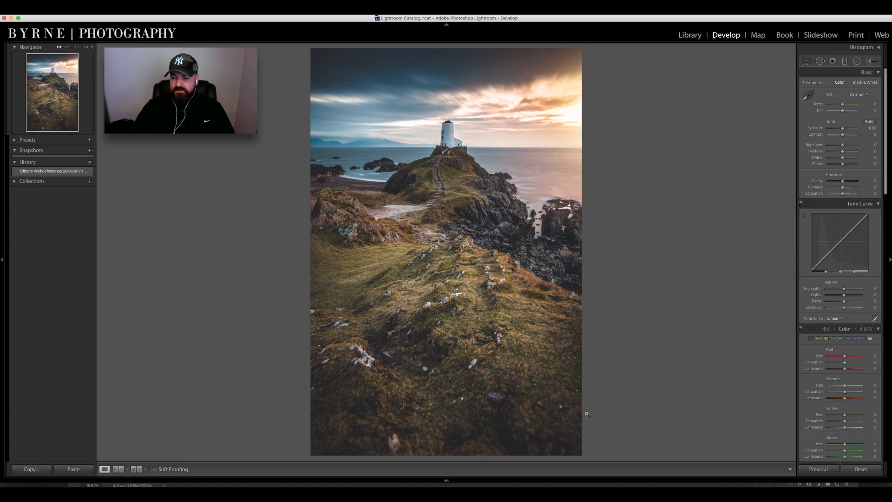
click(574, 480)
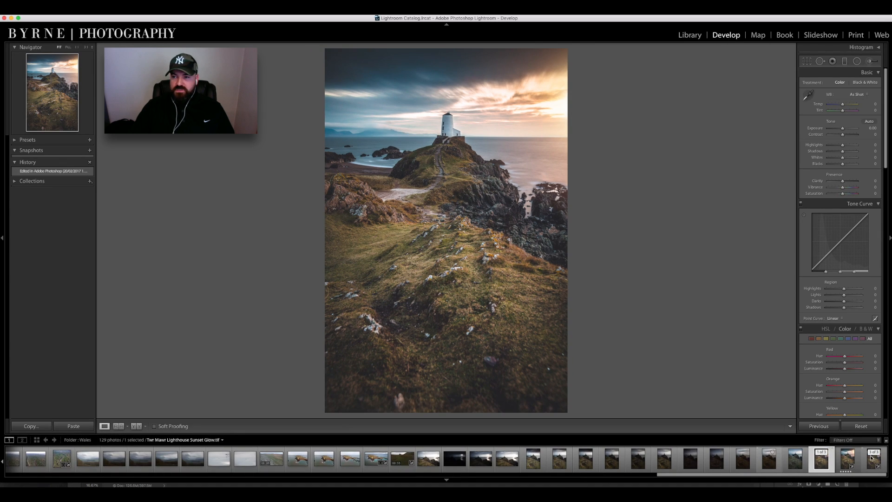
Open the original lighthouse CR2, go back to its earliest history state and reset its exposure to 0.00.
click(870, 463)
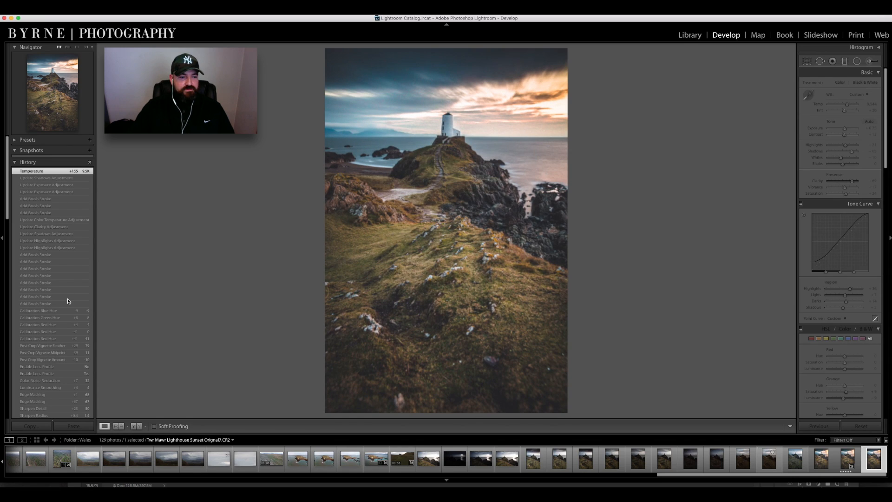
scroll(66, 301, down, 10)
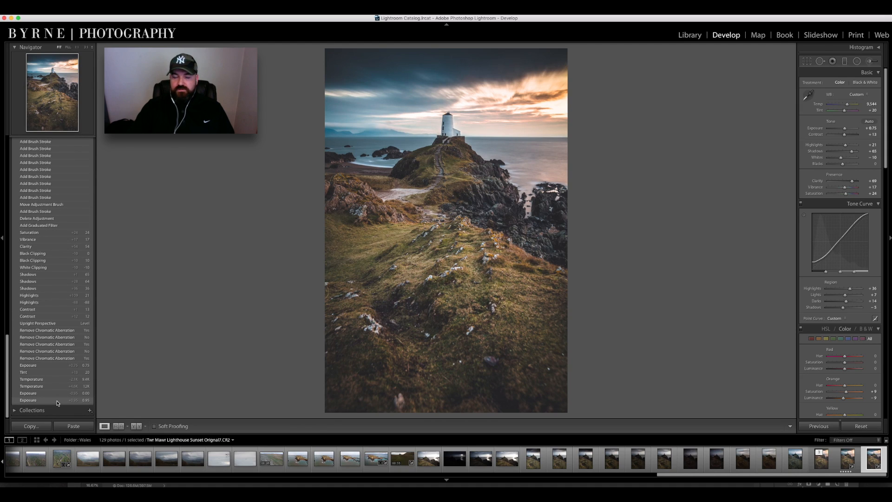
click(57, 402)
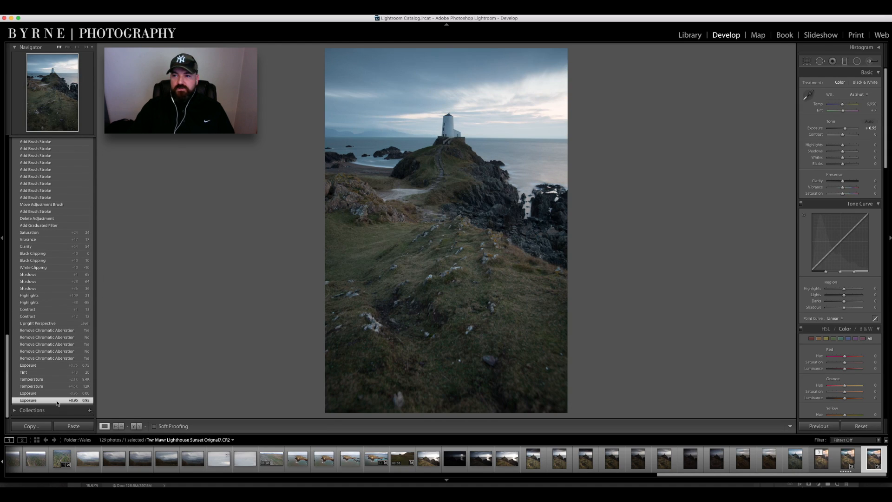
double_click(845, 130)
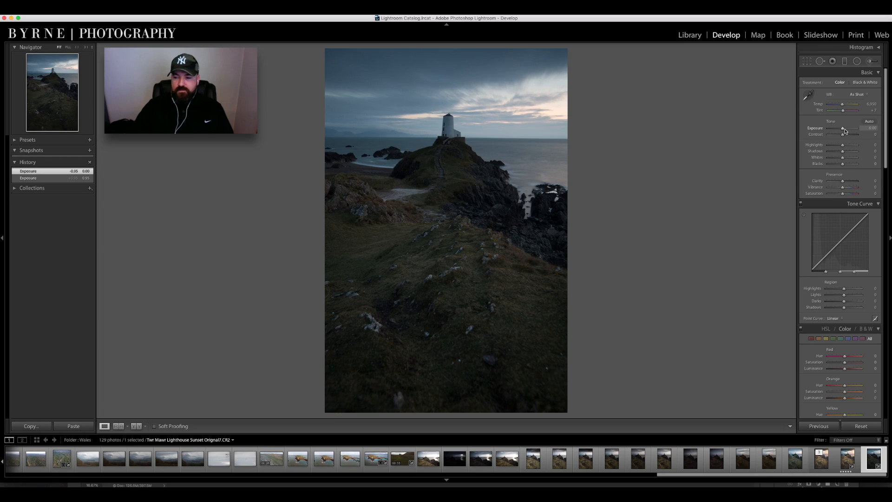
Undo the exposure reset on the original CR2 and display the Photoshop-edited TIFF for comparison.
key(super+z)
key(super+z)
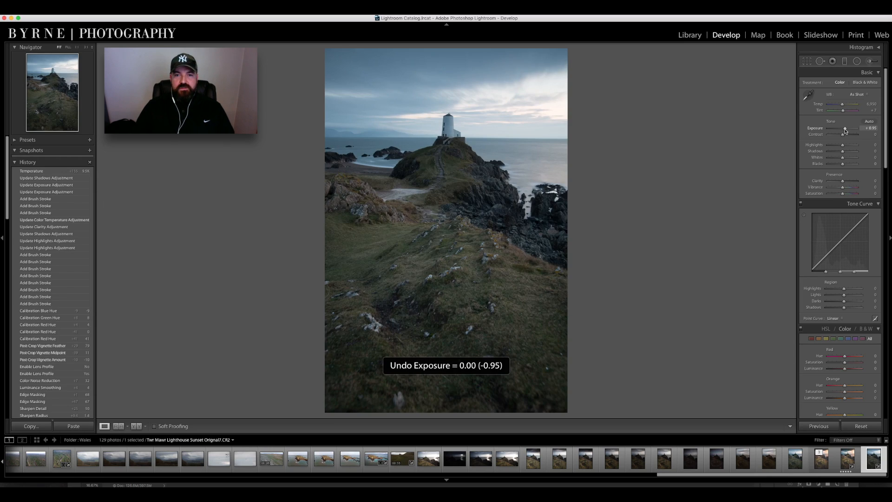
click(822, 459)
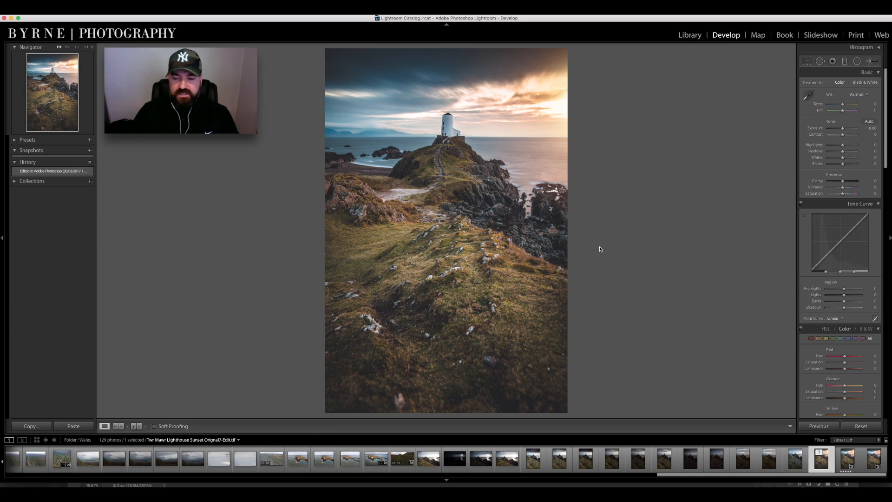
click(52, 163)
click(52, 162)
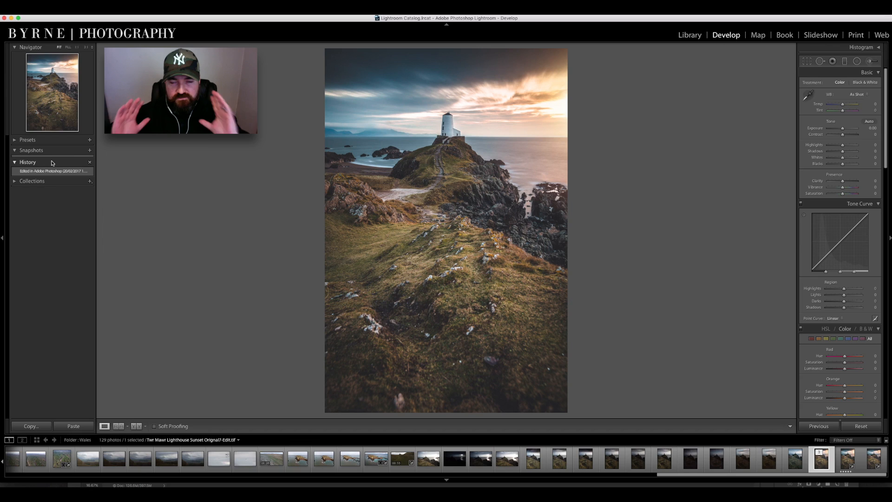